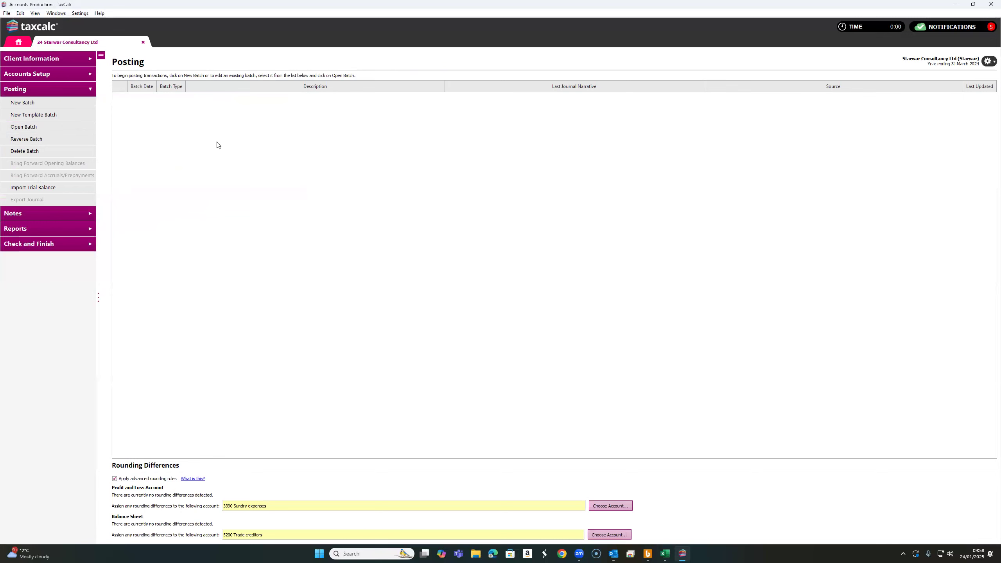
Create a new Trial Balance posting batch described as "First Year"
click(27, 103)
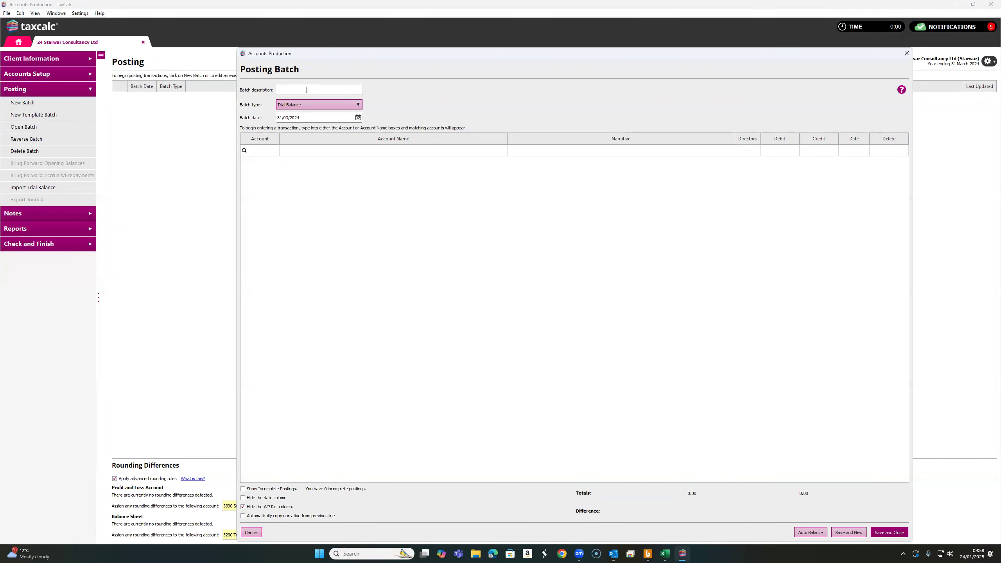
text(rst Year)
click(263, 150)
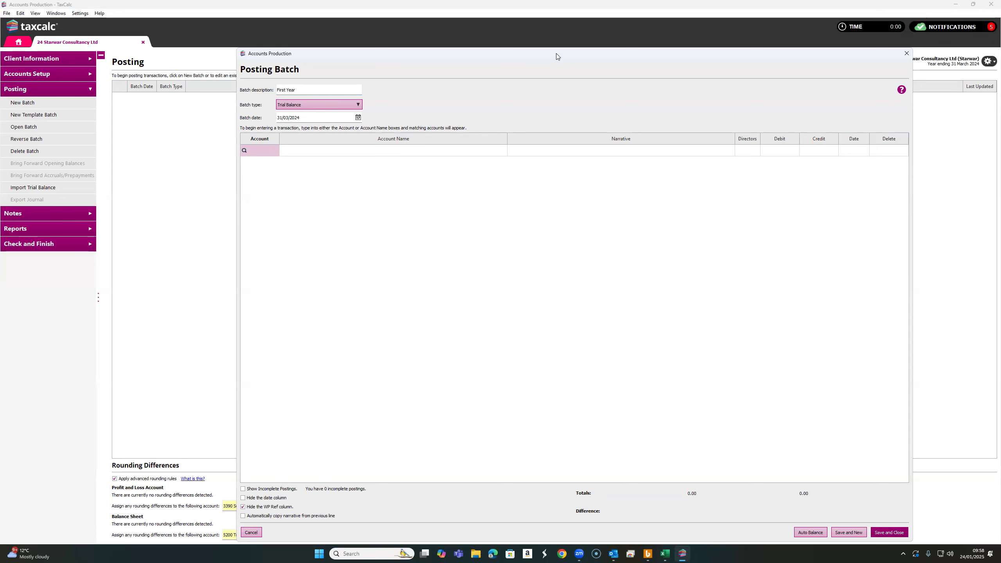
Arrange the posting batch dialog and the trial balance spreadsheet side by side
drag(557, 56, 378, 50)
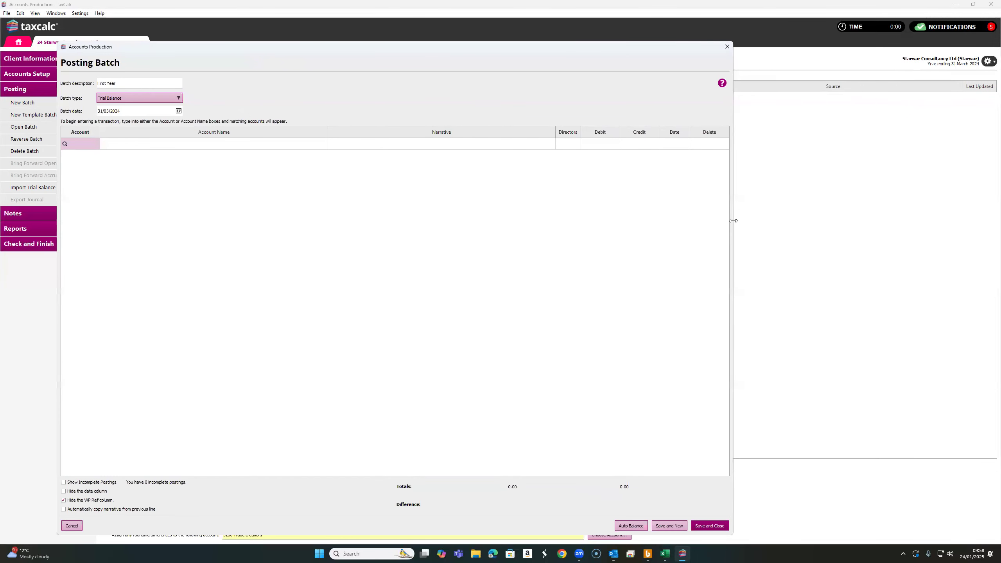
click(664, 554)
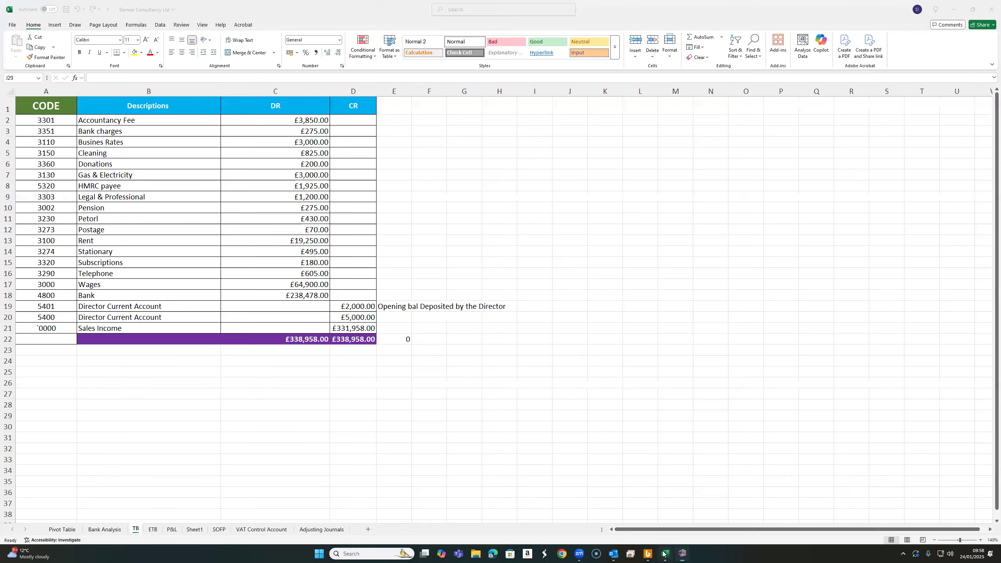
drag(335, 16, 906, 42)
click(725, 386)
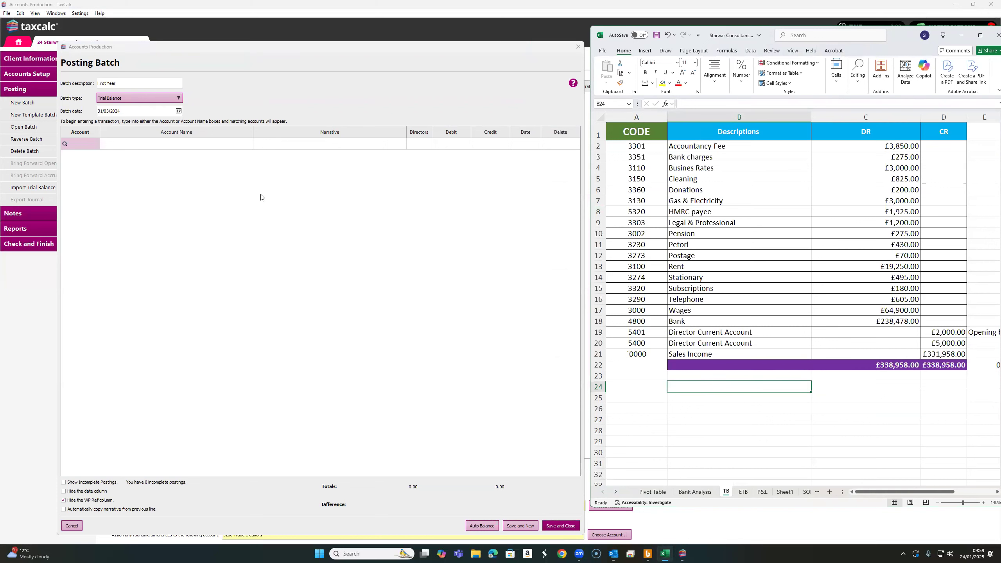
Add a posting line for account 3301 Accountancy fees by searching for "accoun"
click(81, 144)
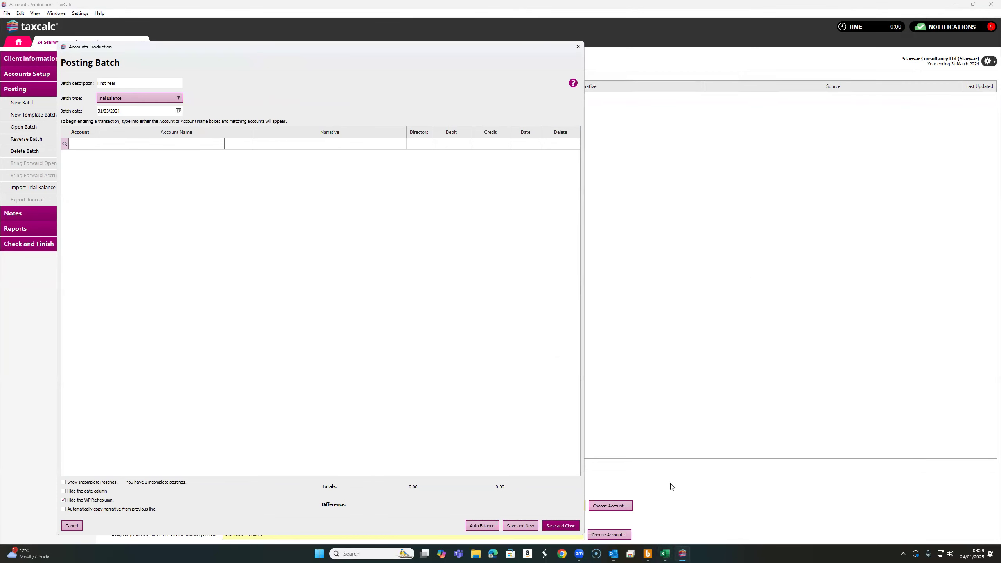
click(666, 554)
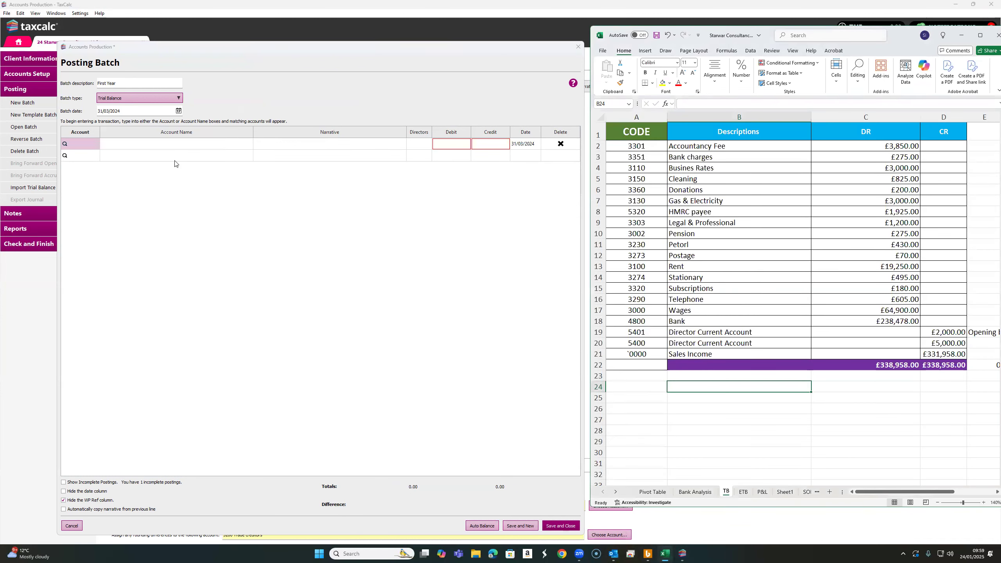
click(657, 145)
click(686, 147)
click(644, 147)
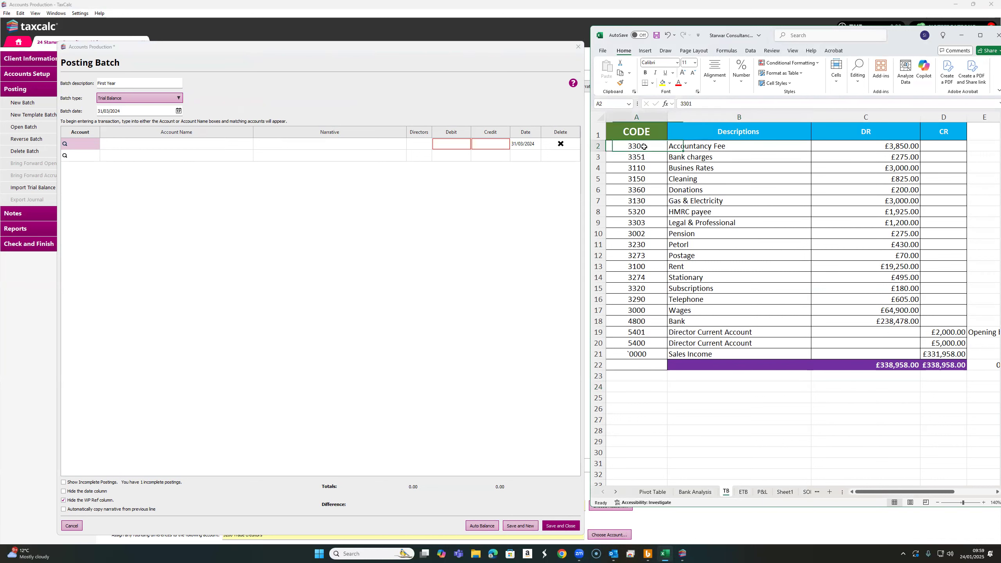
click(146, 143)
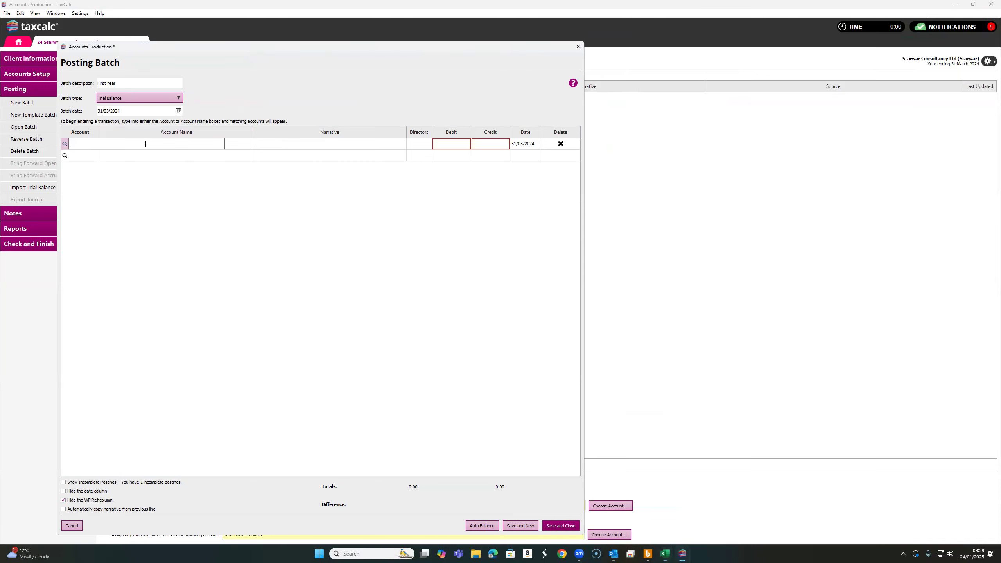
text(acc)
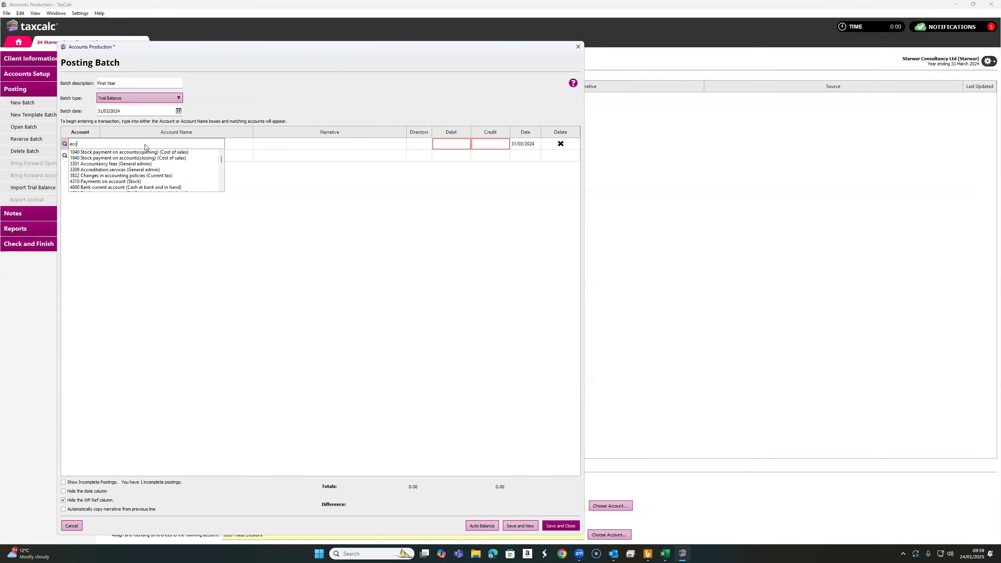
text(oun)
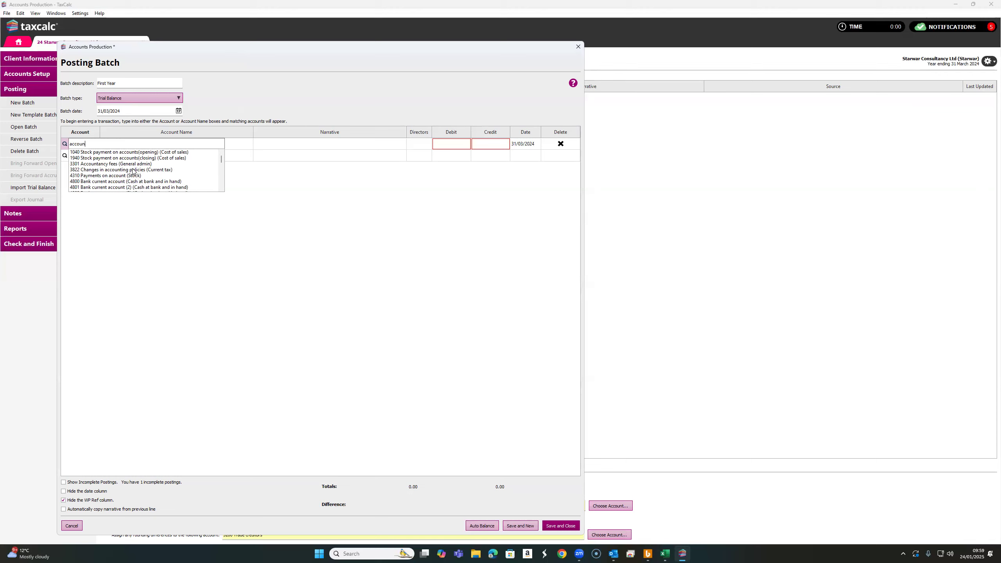
click(108, 164)
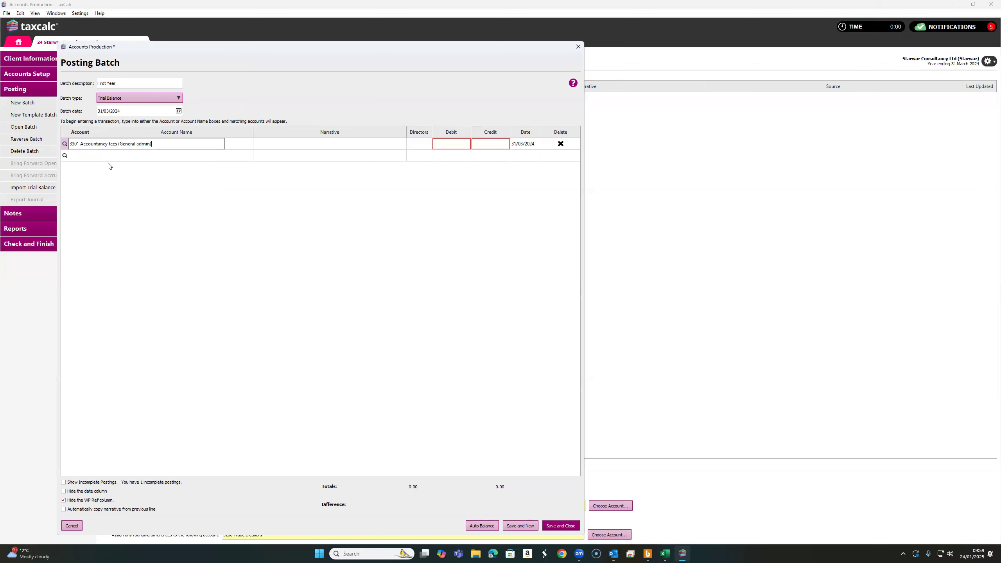
click(332, 169)
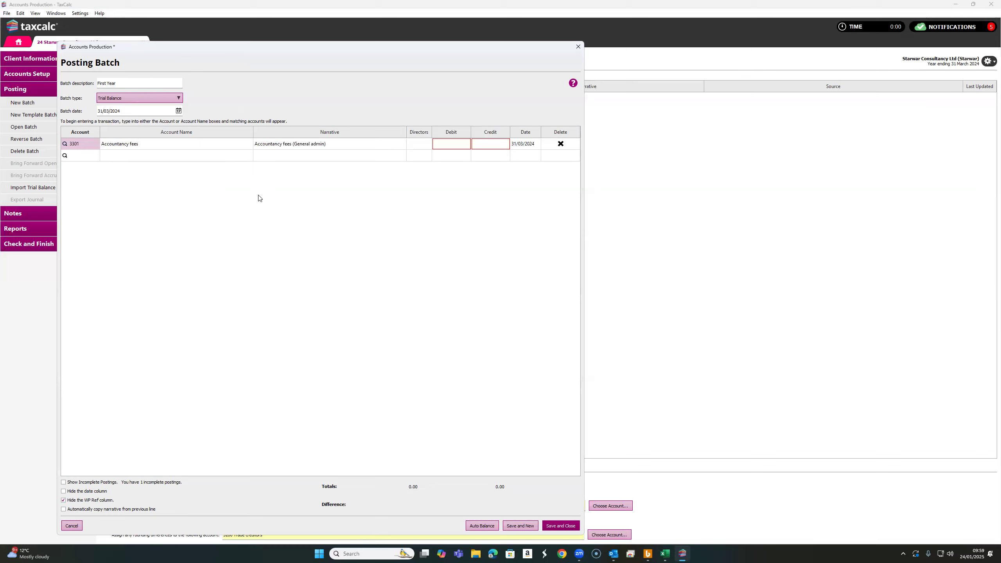
Clear the line's account and narrative and delete the posting line
click(81, 144)
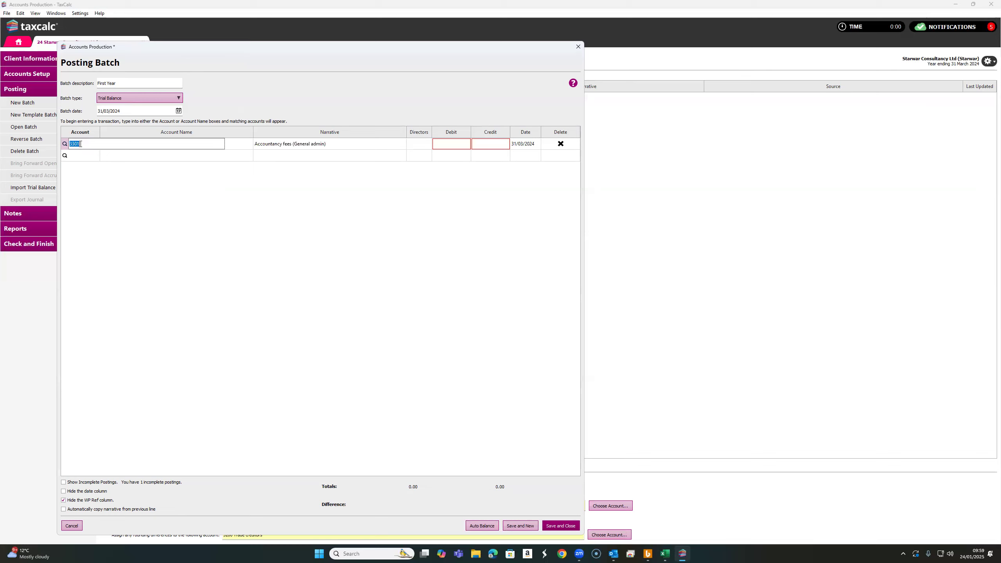
key(BackSpace)
click(315, 143)
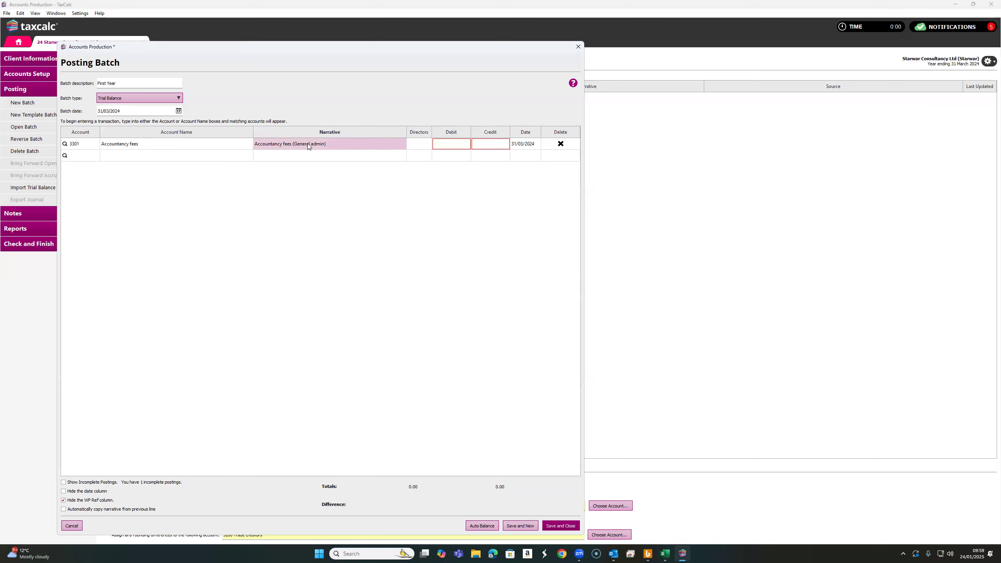
click(315, 143)
key(BackSpace)
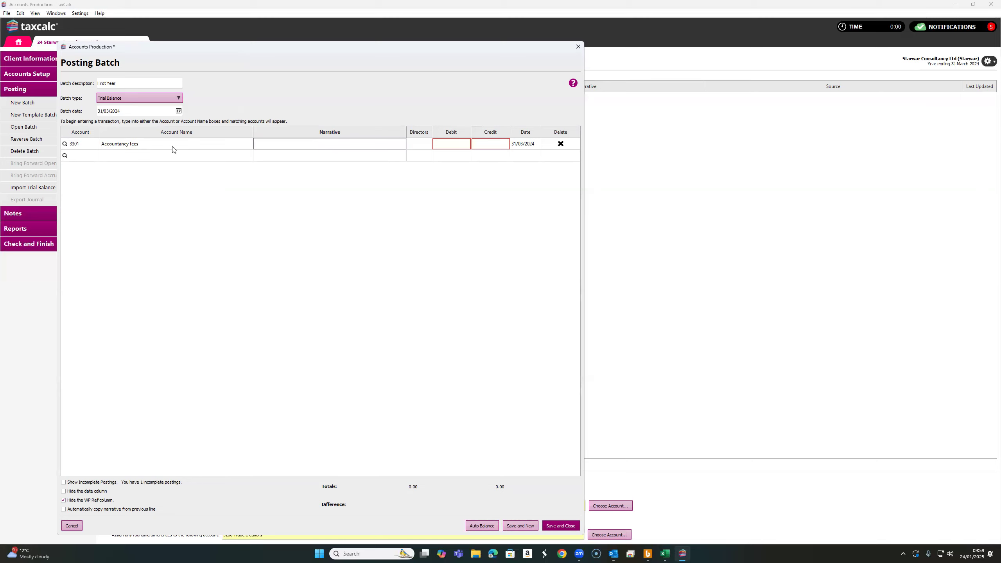
click(559, 144)
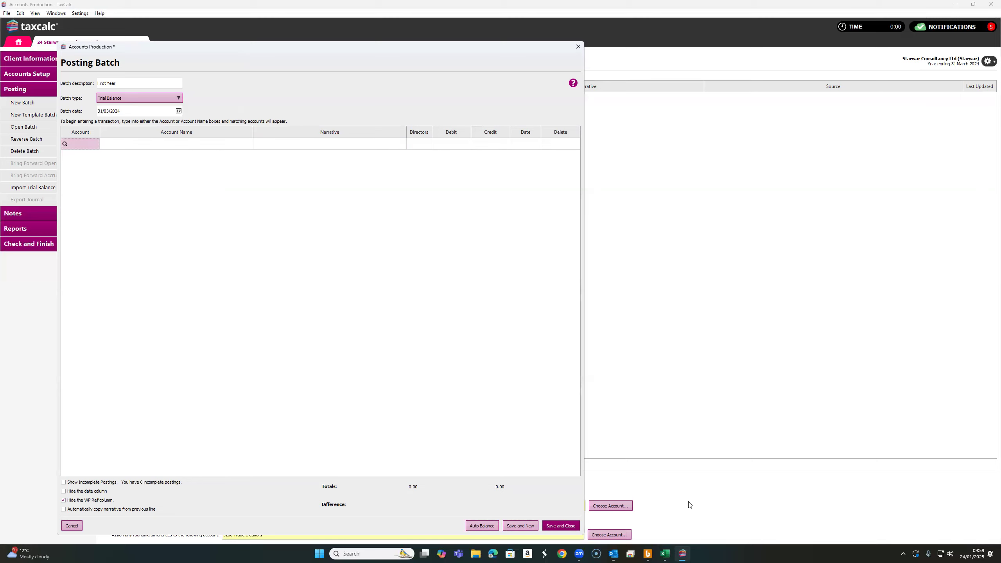
Add a posting line for account 3301 Accountancy fees with a debit of 3,850
click(664, 553)
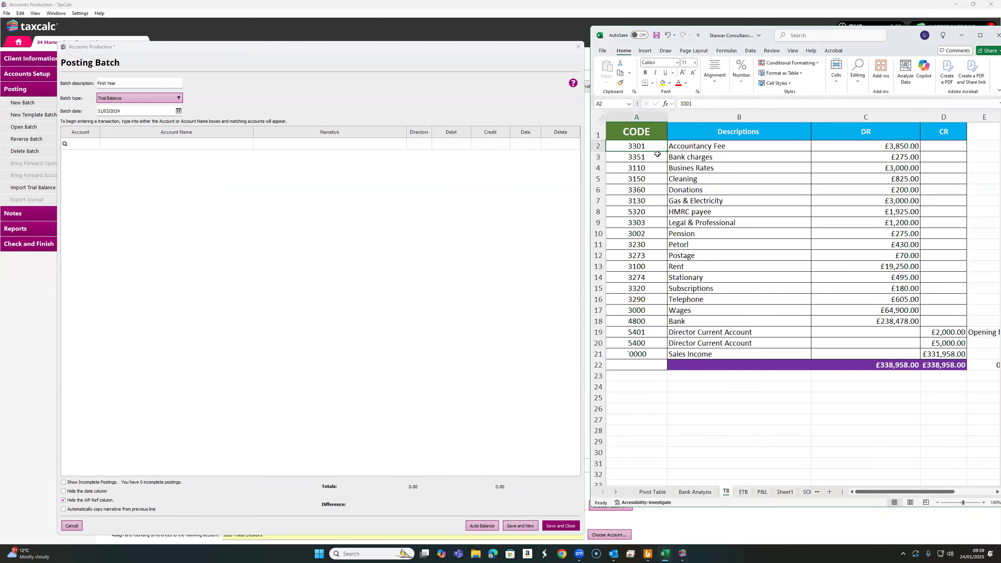
click(86, 144)
text(33)
click(98, 154)
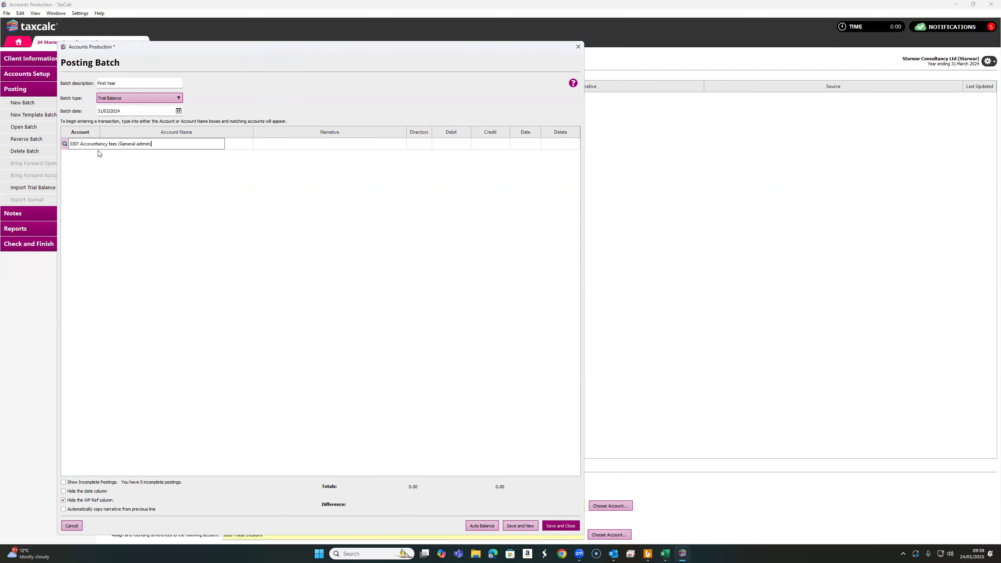
click(662, 554)
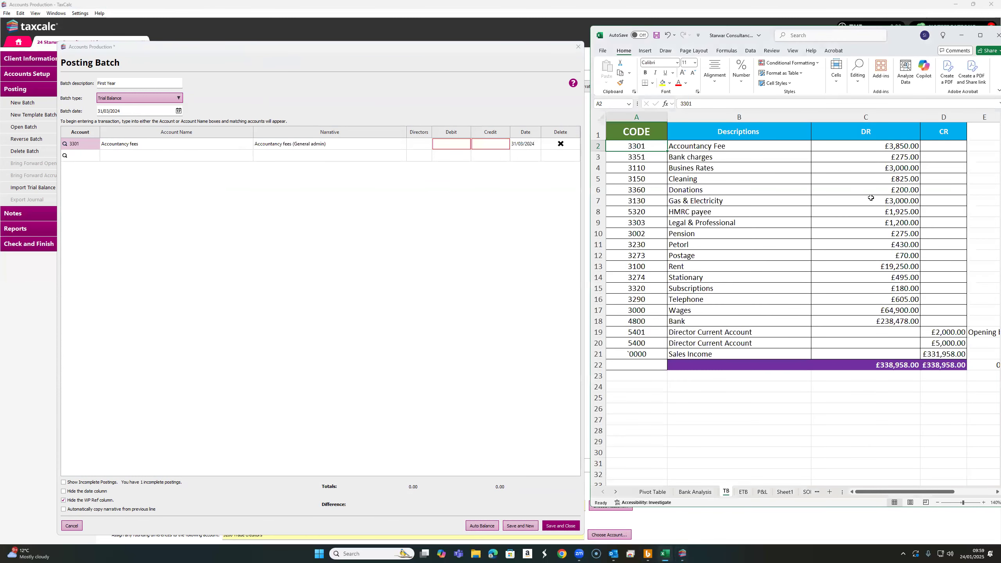
click(460, 144)
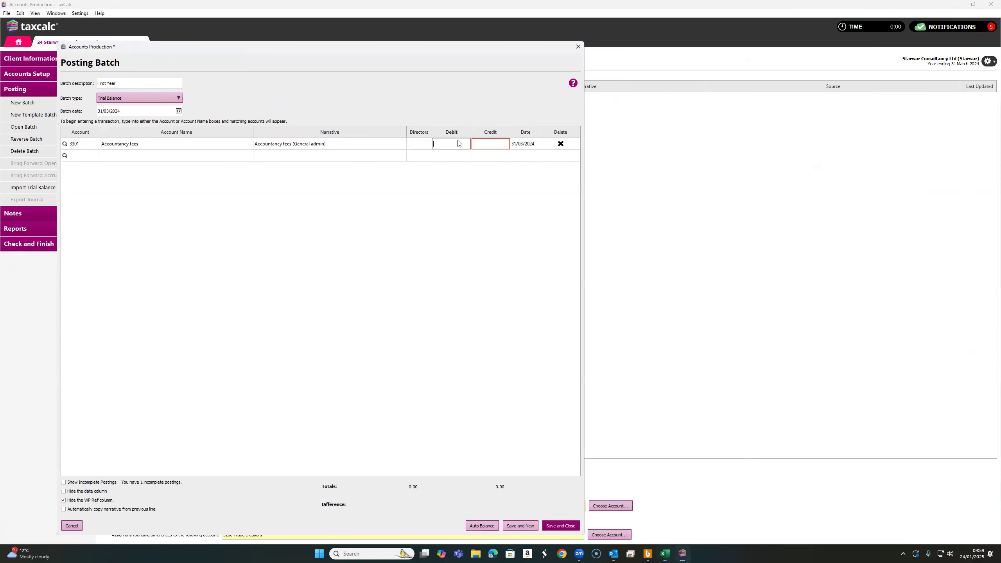
text(3,850)
click(96, 156)
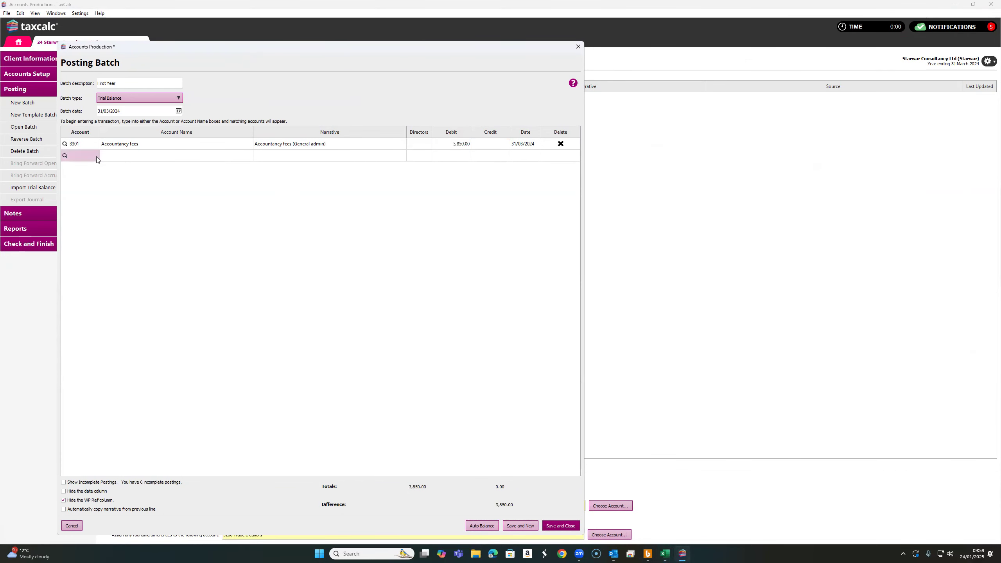
Add a posting line for account 3351 Bank charges with a debit of 275
click(664, 554)
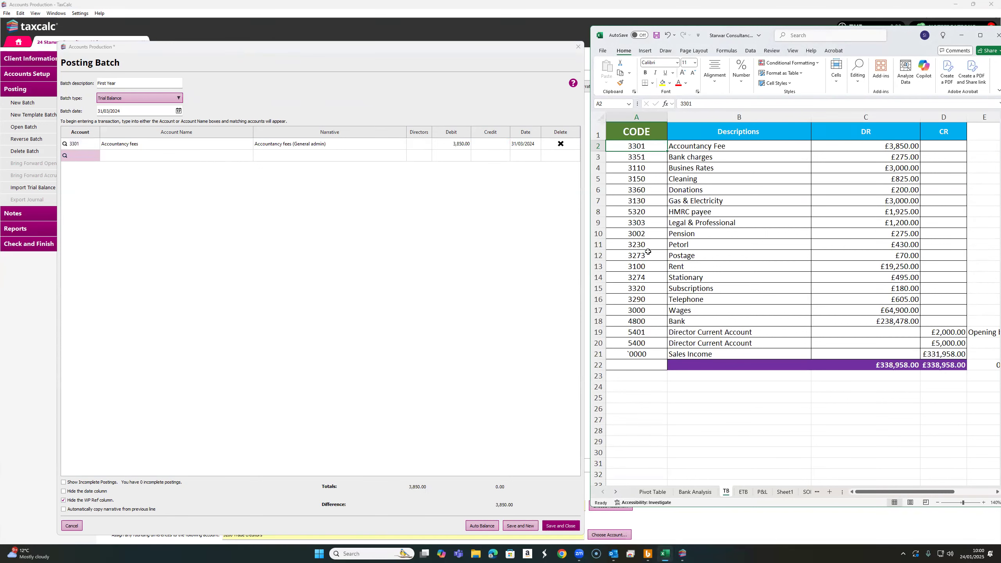
click(642, 160)
click(90, 154)
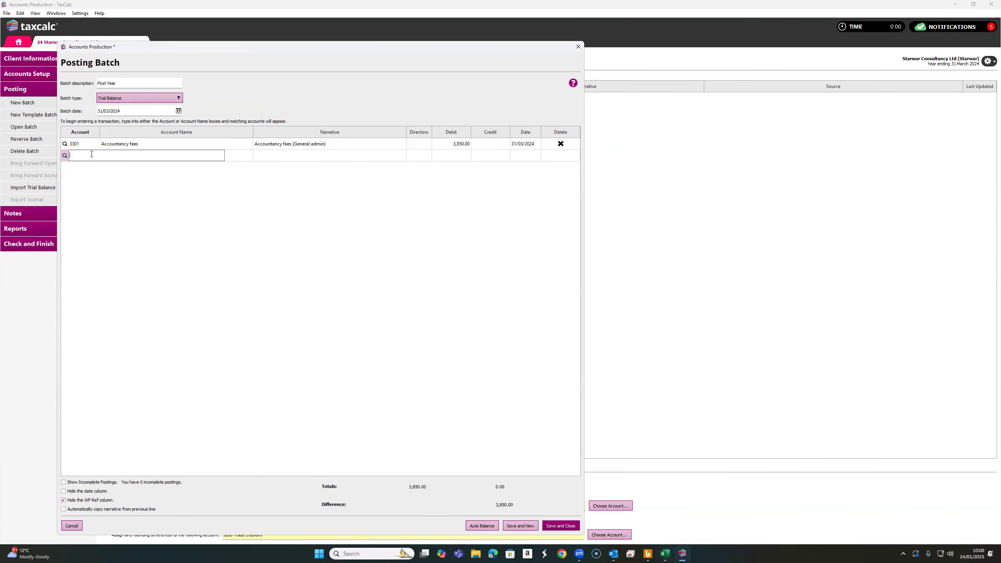
text(2251)
key(BackSpace)
key(BackSpace)
key(BackSpace)
key(BackSpace)
text(3351 Bank charges (General admin)
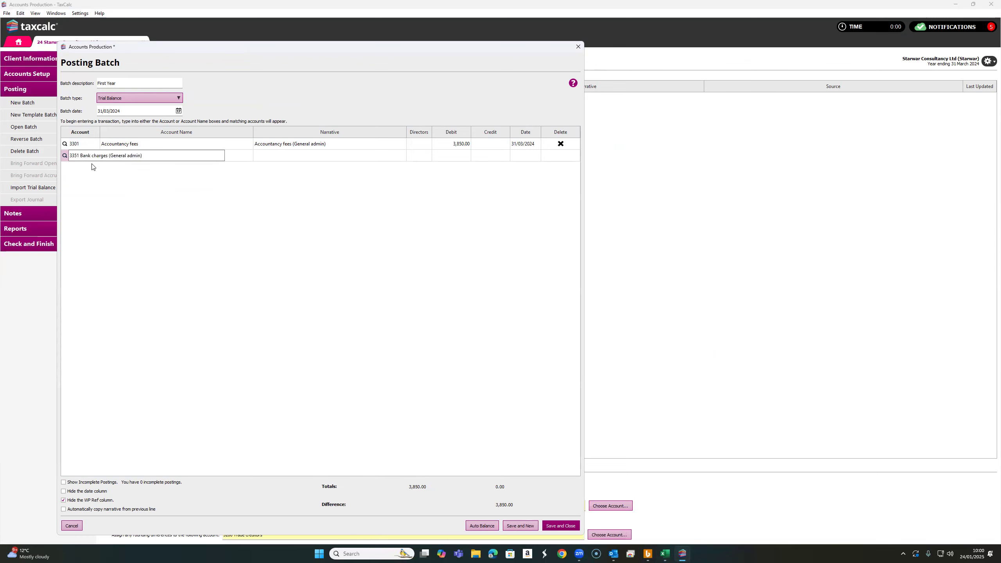
click(91, 164)
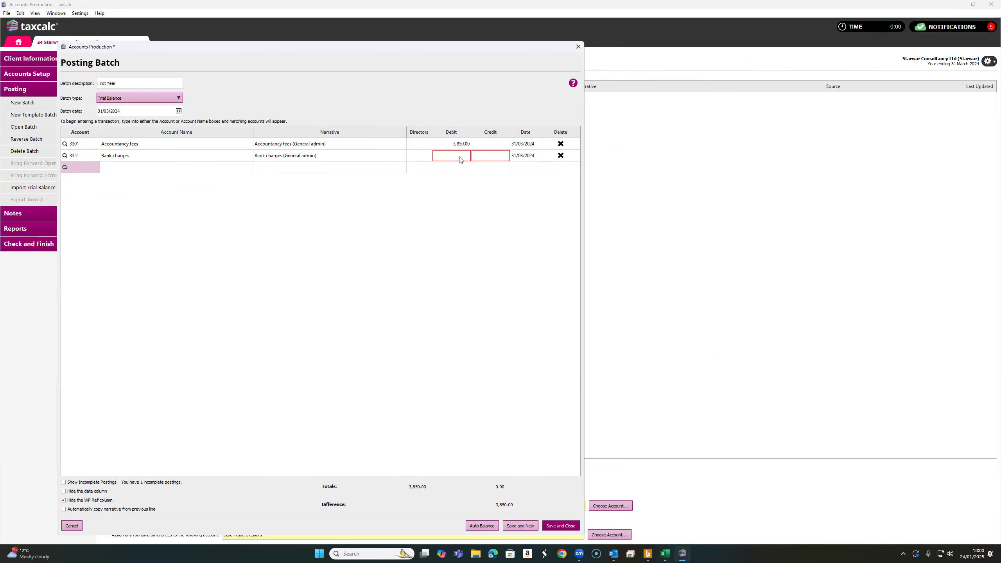
click(665, 553)
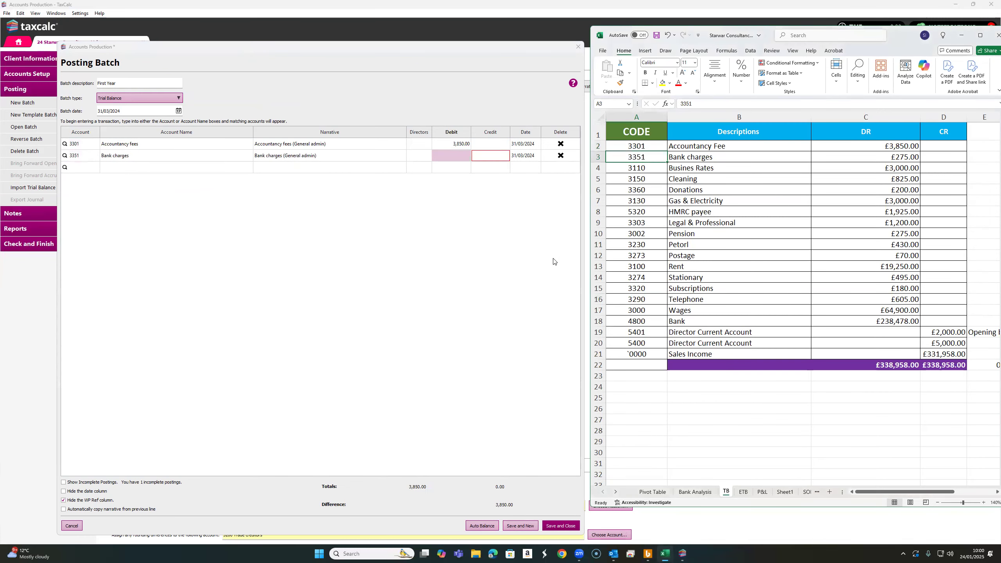
click(446, 156)
text(275)
click(89, 168)
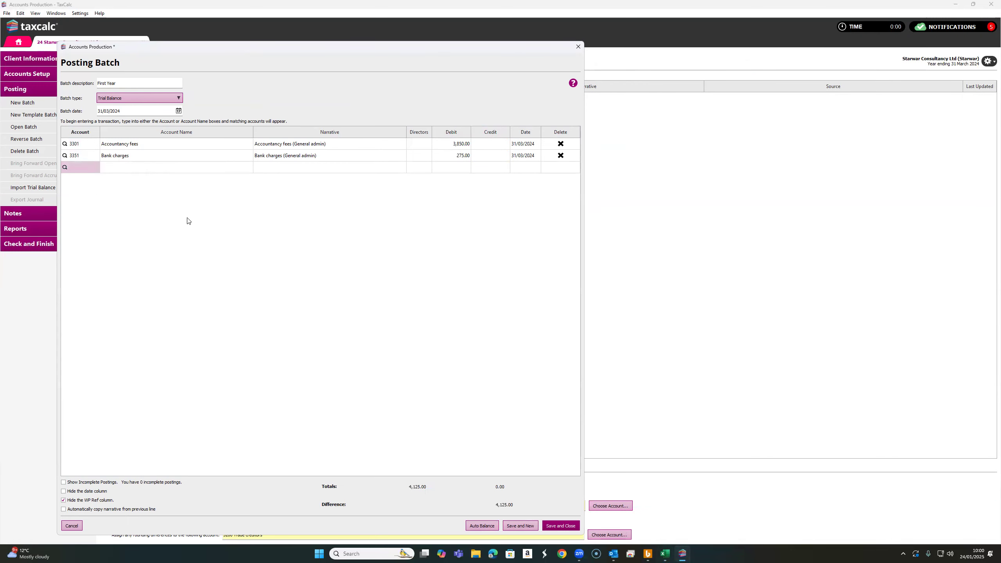
Add a posting line for account 3310 Valuation services
click(665, 554)
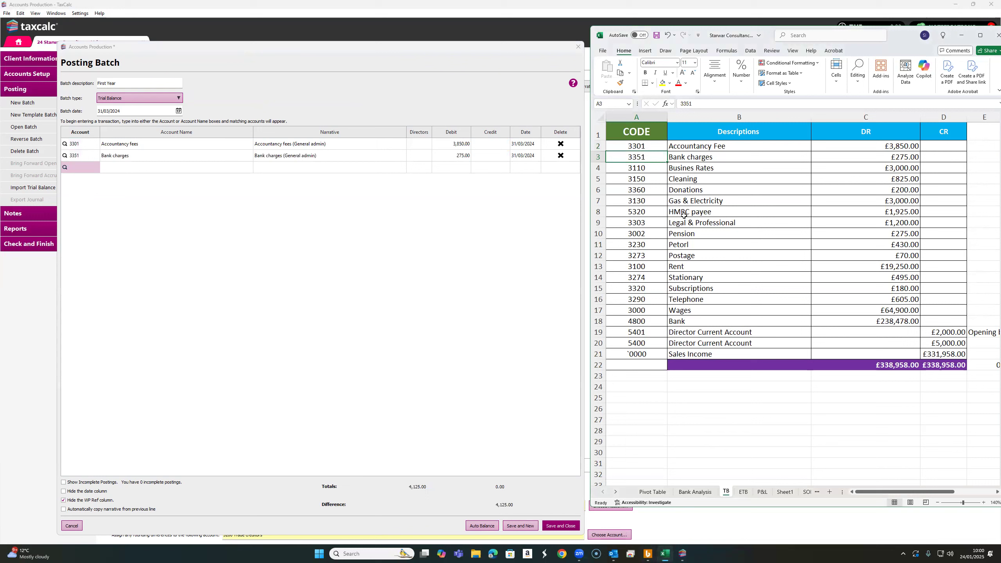
click(647, 170)
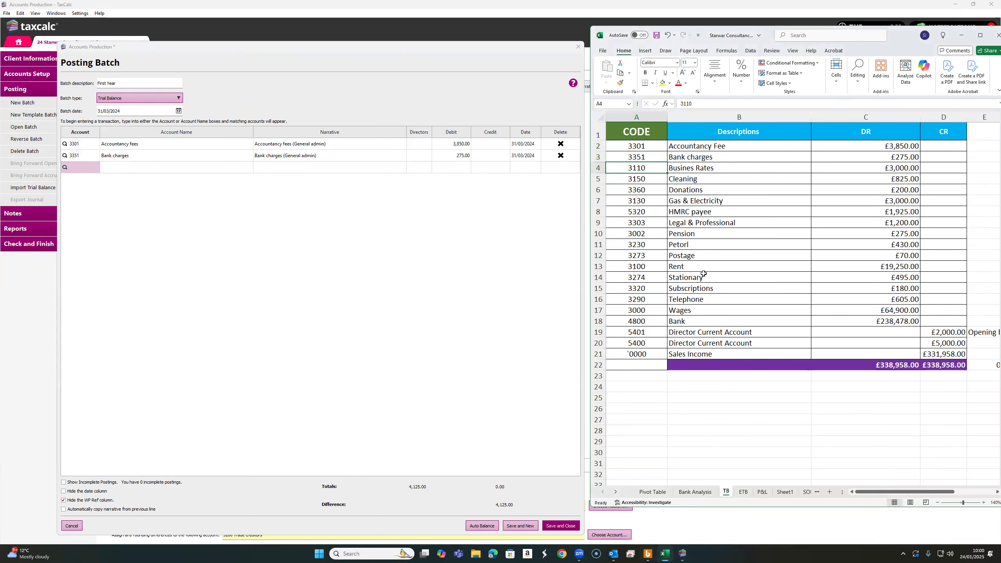
click(90, 167)
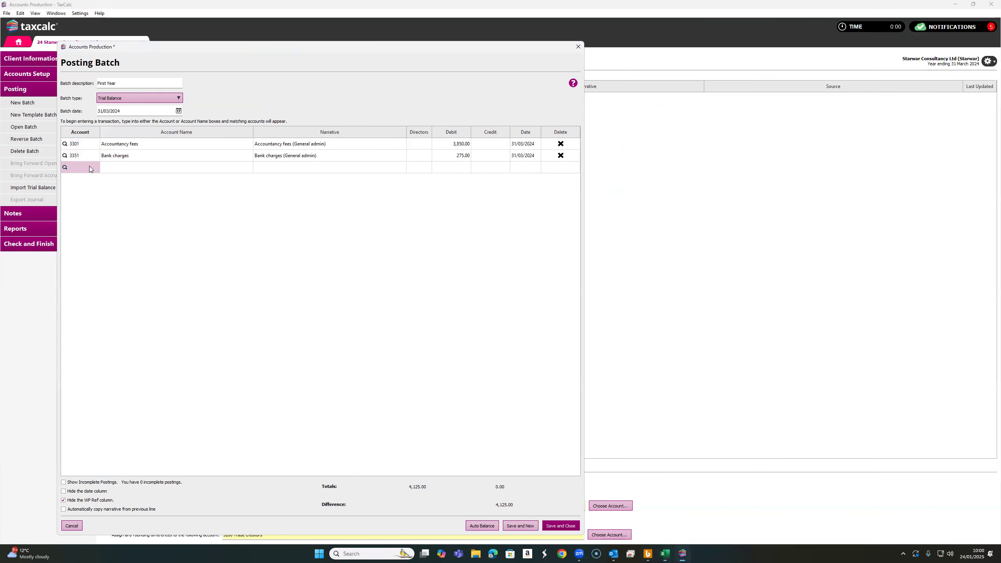
text(3310)
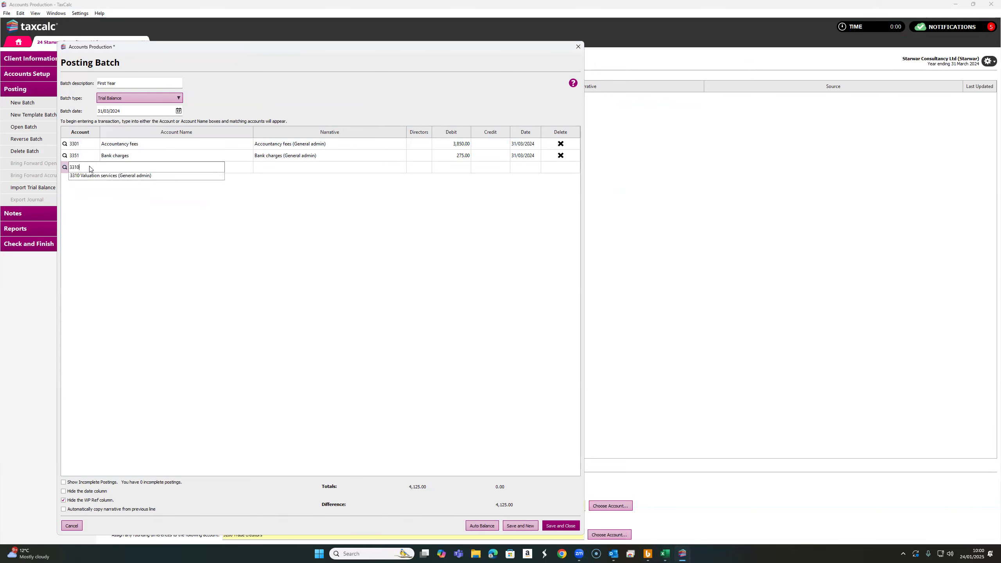
click(664, 554)
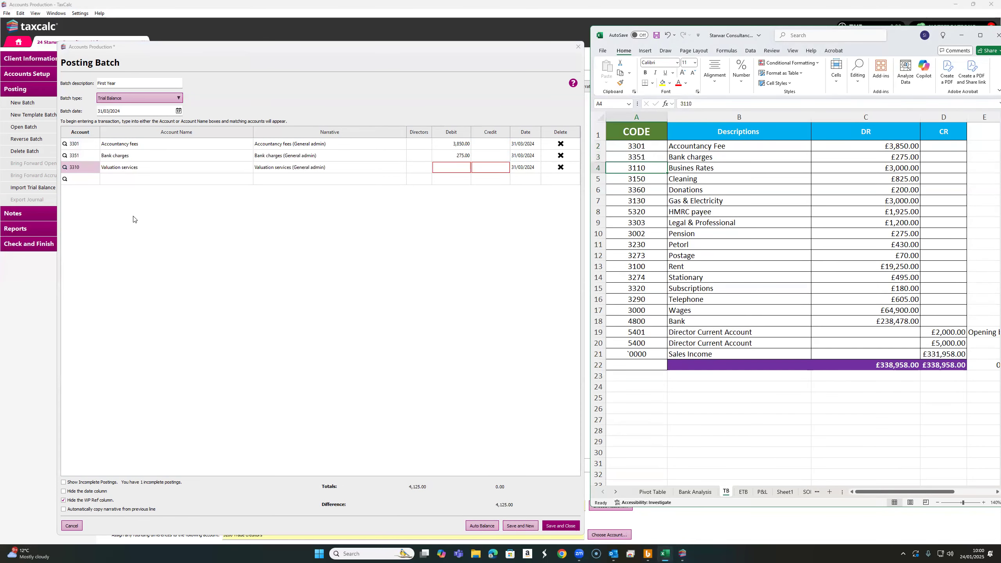
Change the third line's account to 3110 Rates and enter a debit of 3,000
click(86, 169)
text(3110)
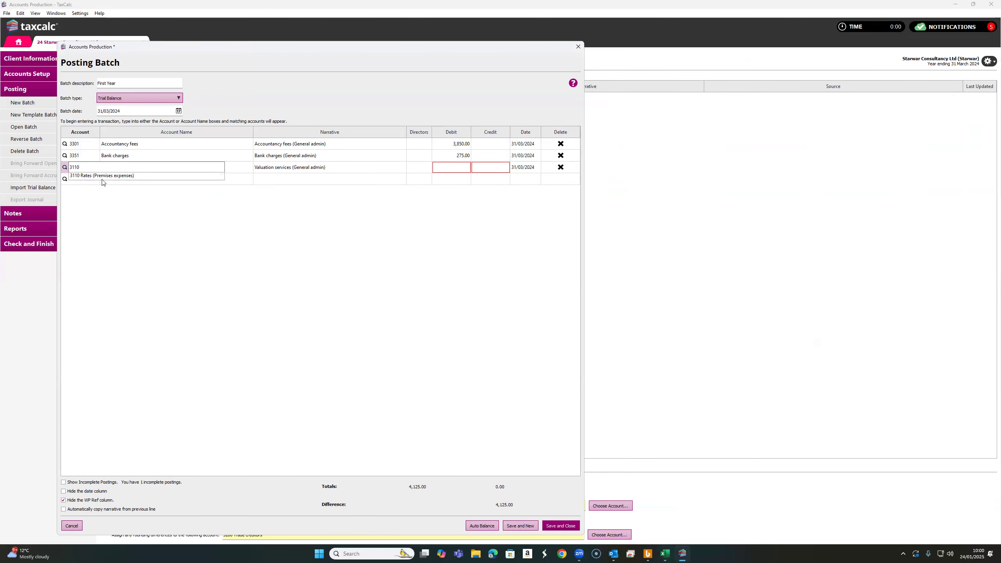
click(102, 178)
click(457, 168)
text(3,000)
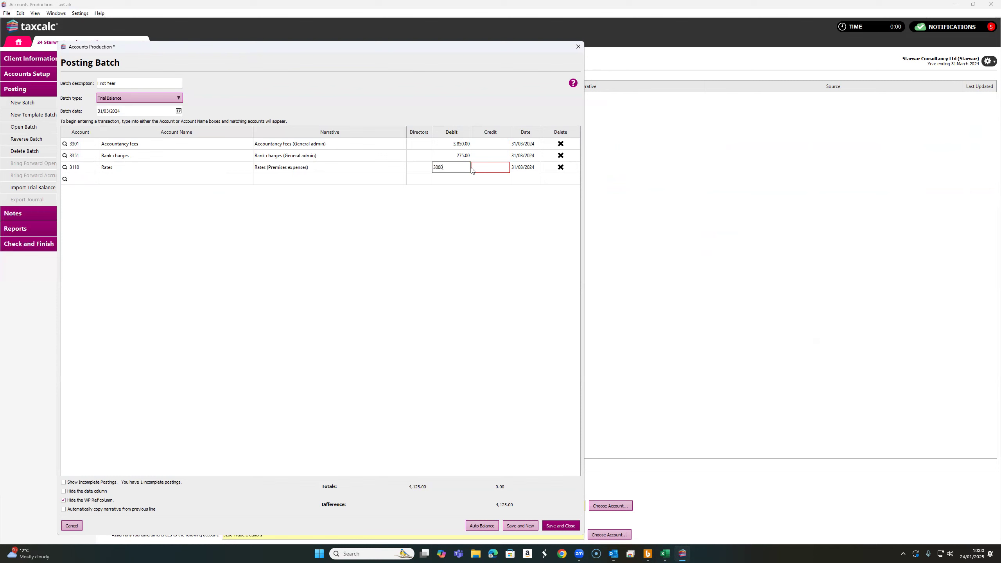
Add a posting line for account 3150 Cleaning with a debit of 825
key(Return)
click(666, 554)
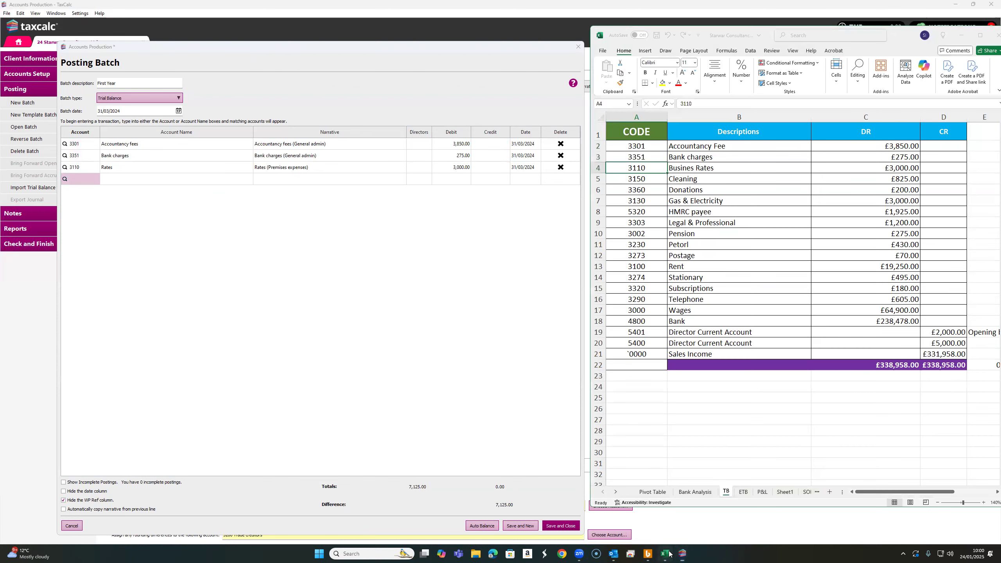
click(647, 179)
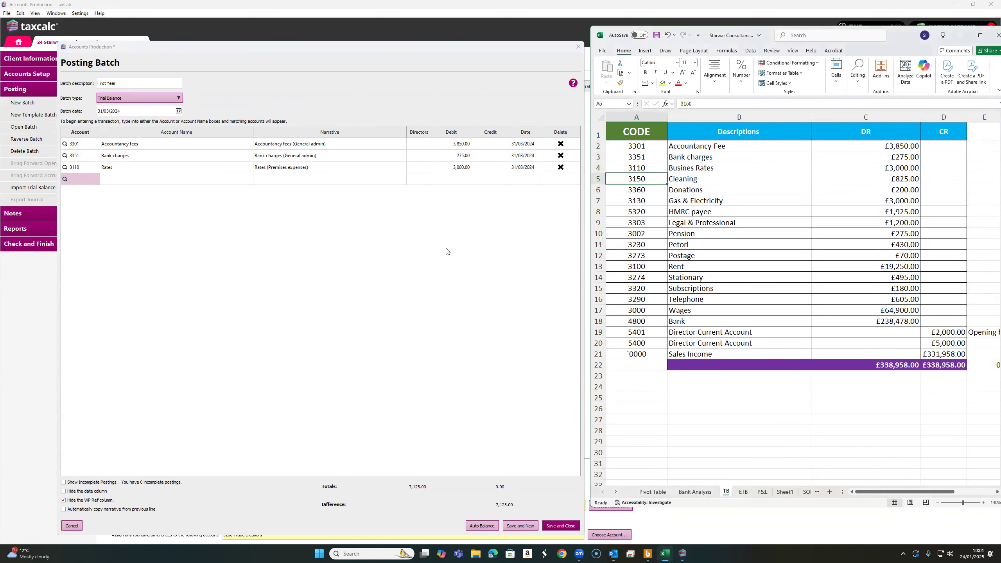
click(89, 178)
text(3150)
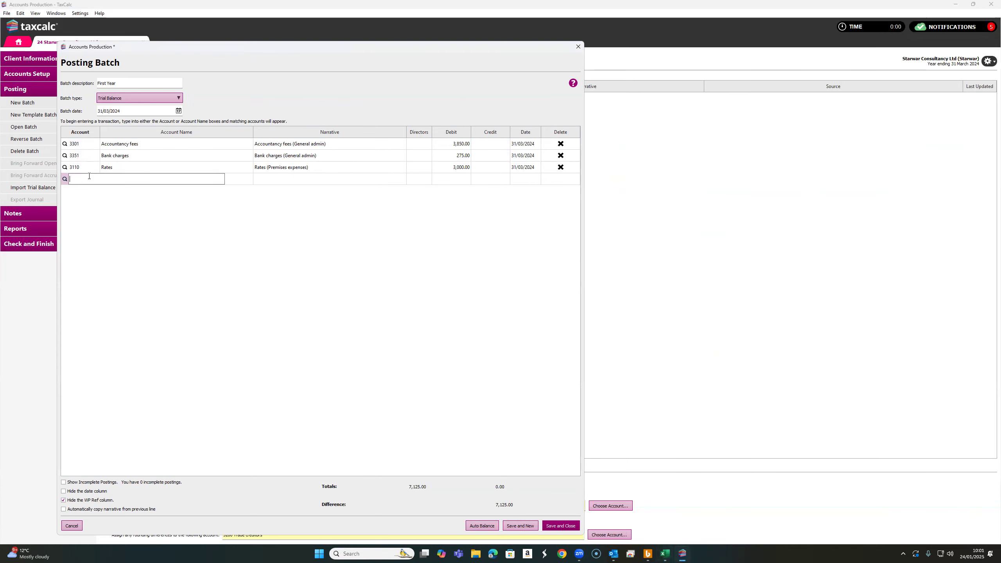
click(458, 177)
text(825)
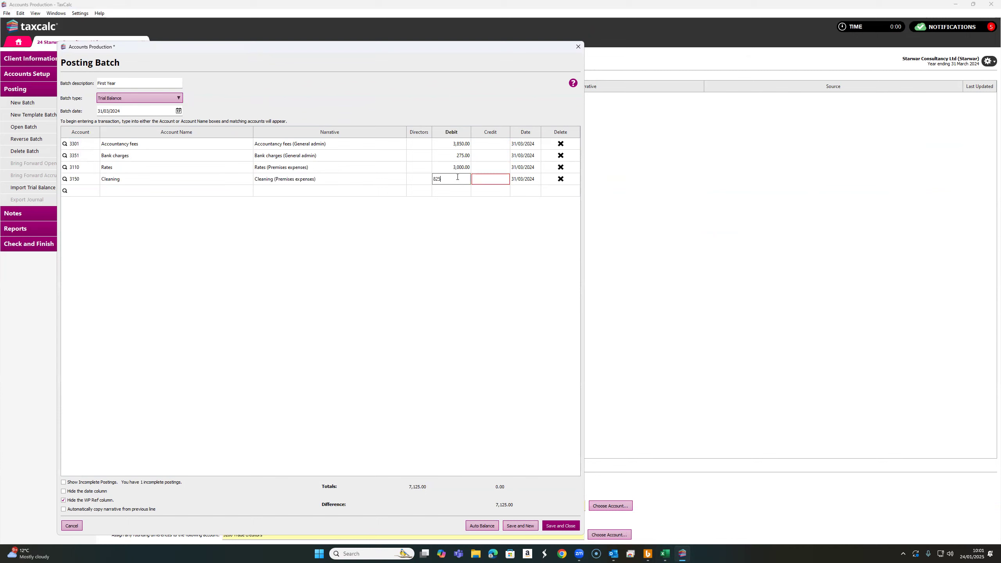
click(83, 189)
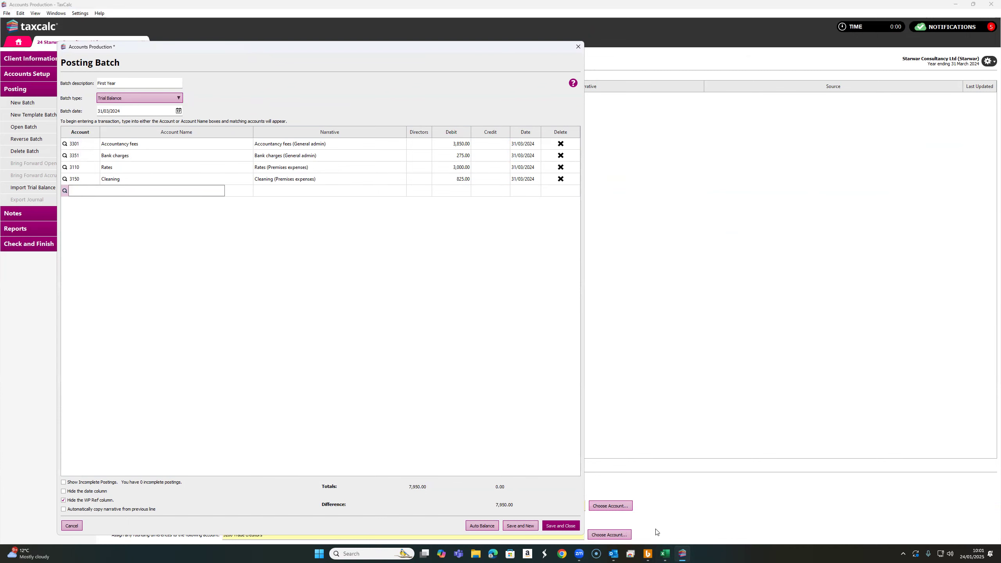
Add a posting line for account 3360 Charitable donations with a debit of 200
click(664, 554)
click(630, 193)
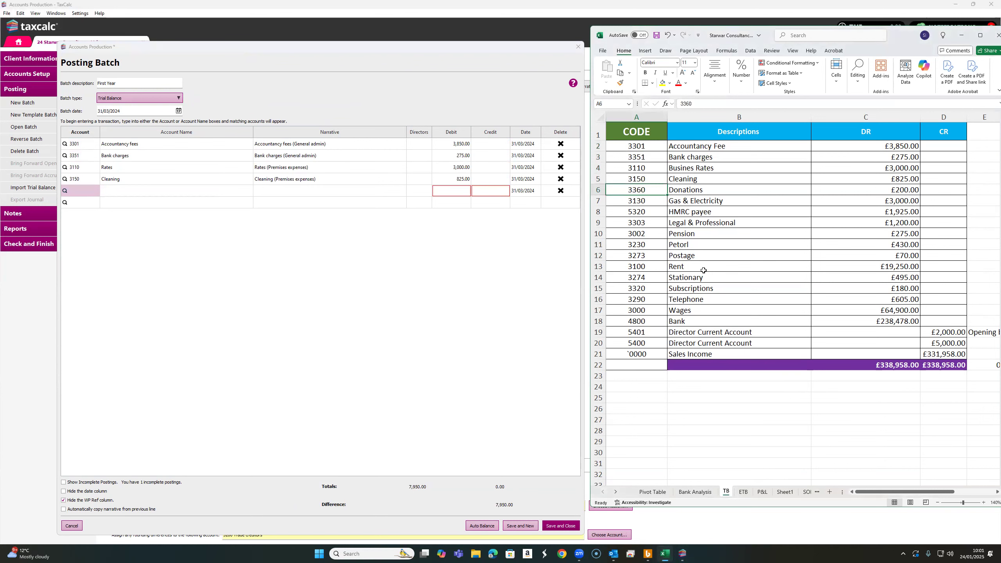
click(93, 193)
text(3360)
click(98, 199)
click(464, 192)
text(200)
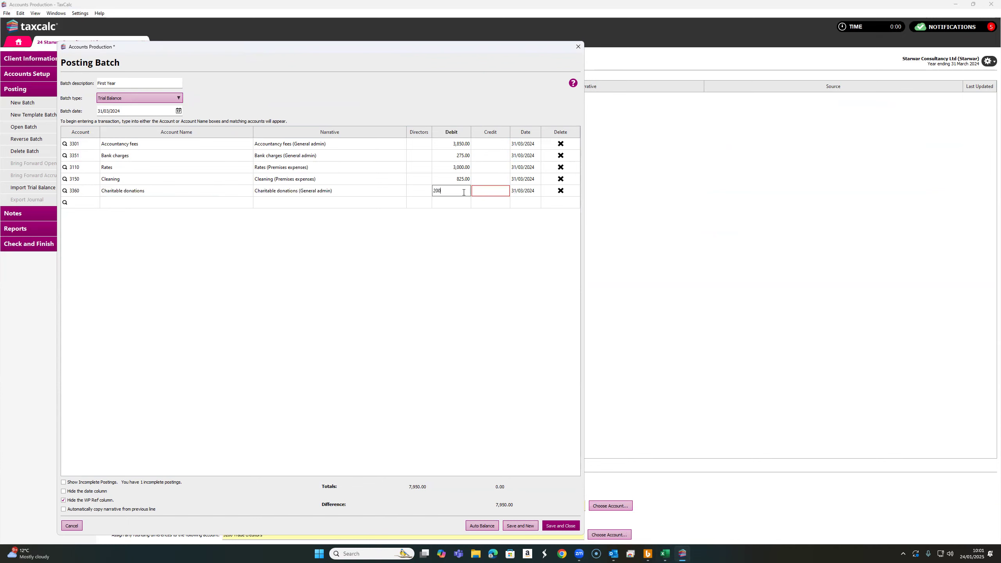
click(86, 202)
Add a posting line for account 3130 Light and heat with a debit of 3,000
key(alt+Tab)
click(640, 201)
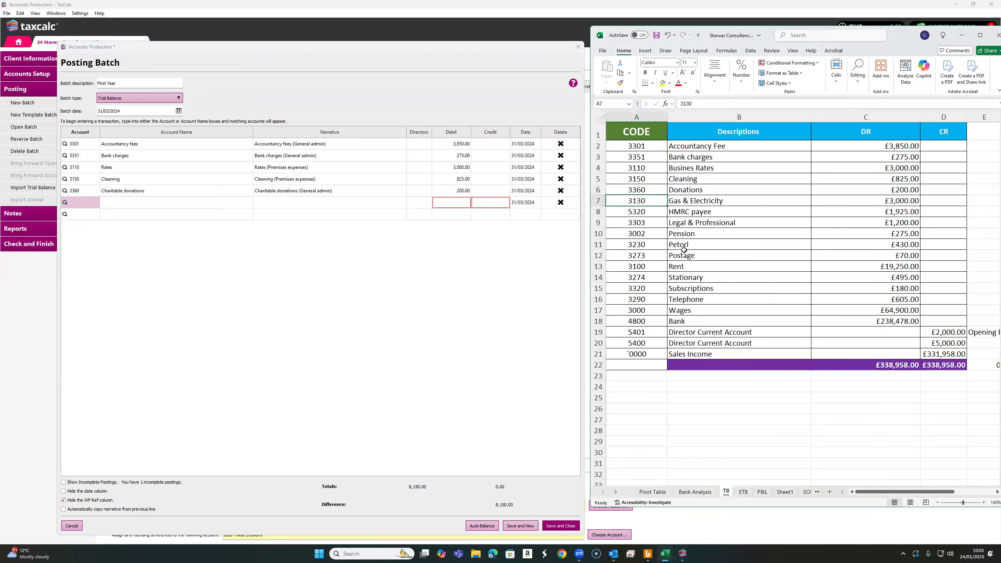
click(92, 202)
text(3130)
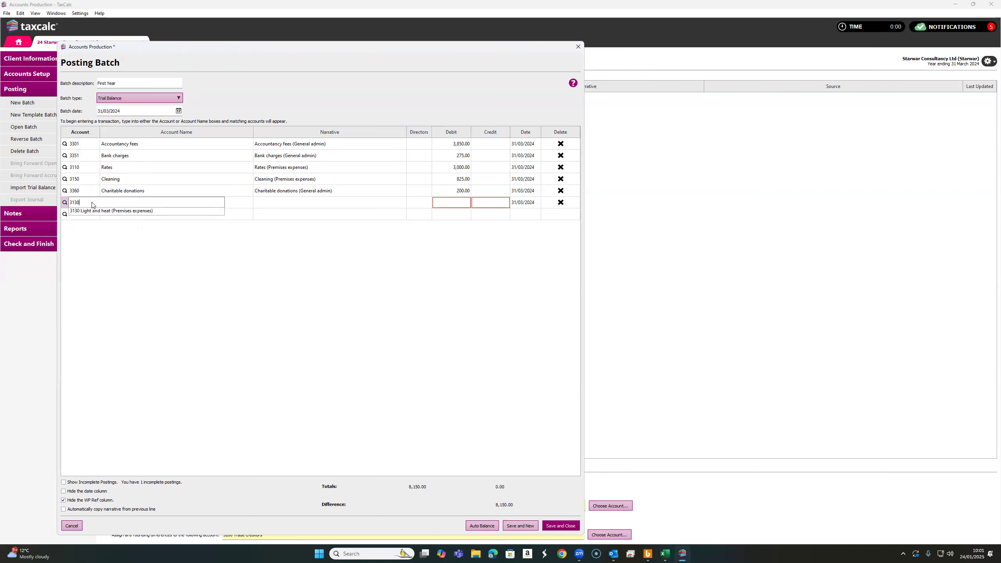
click(128, 210)
click(466, 200)
text(3000)
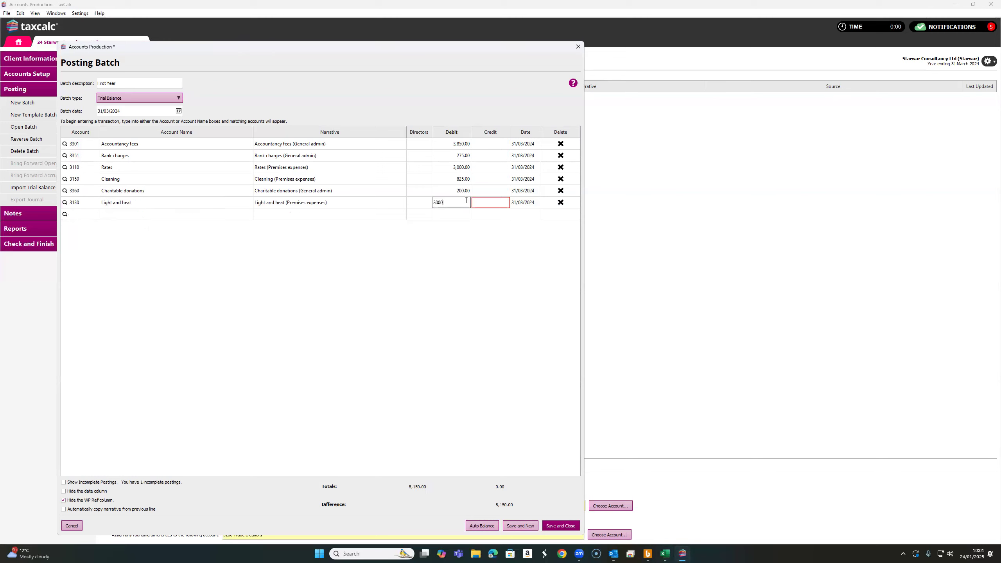
click(89, 214)
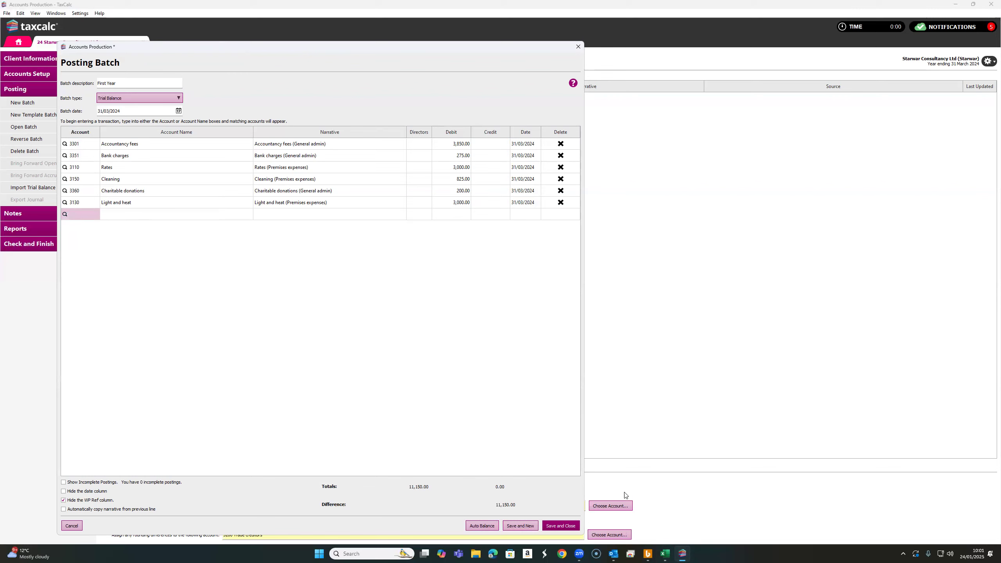
Add a posting line for account 5320 Other taxes and social security with a debit of 1,925
click(664, 554)
click(641, 212)
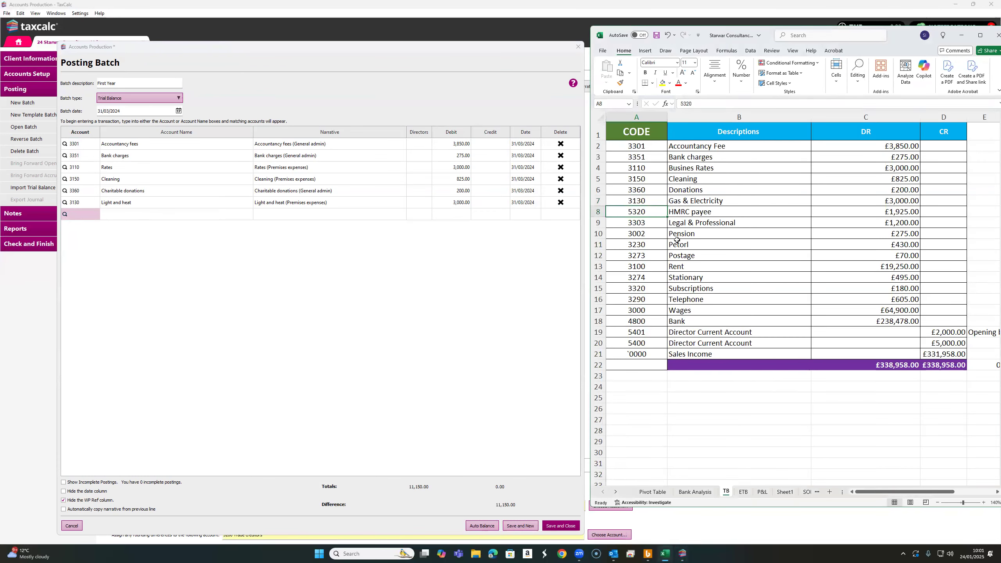
click(80, 215)
text(5320)
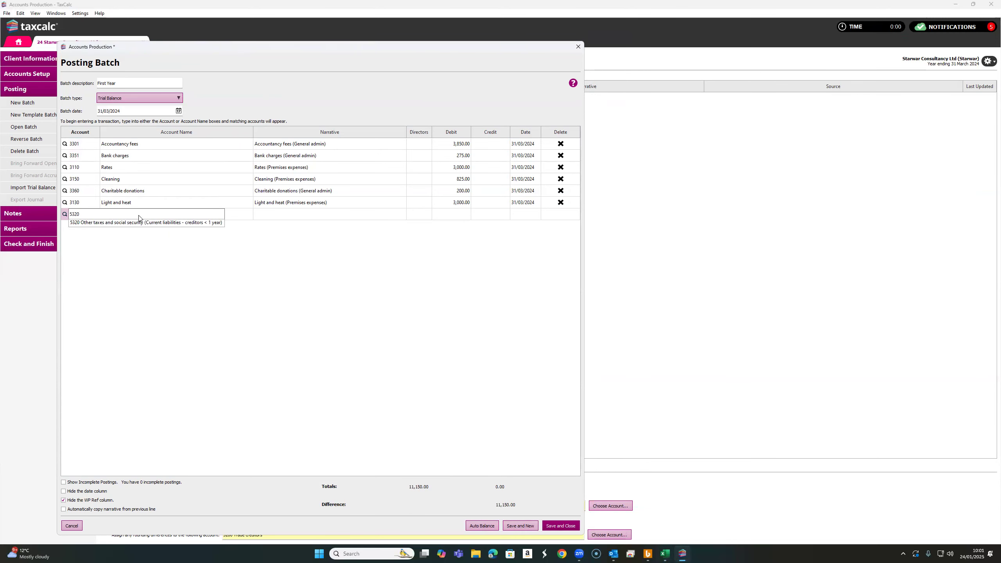
click(138, 222)
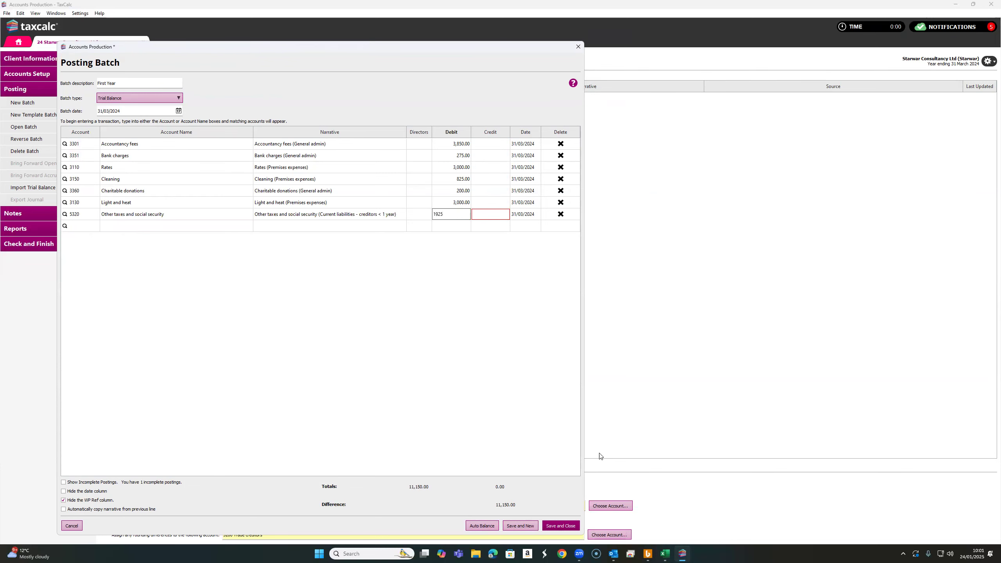
click(665, 554)
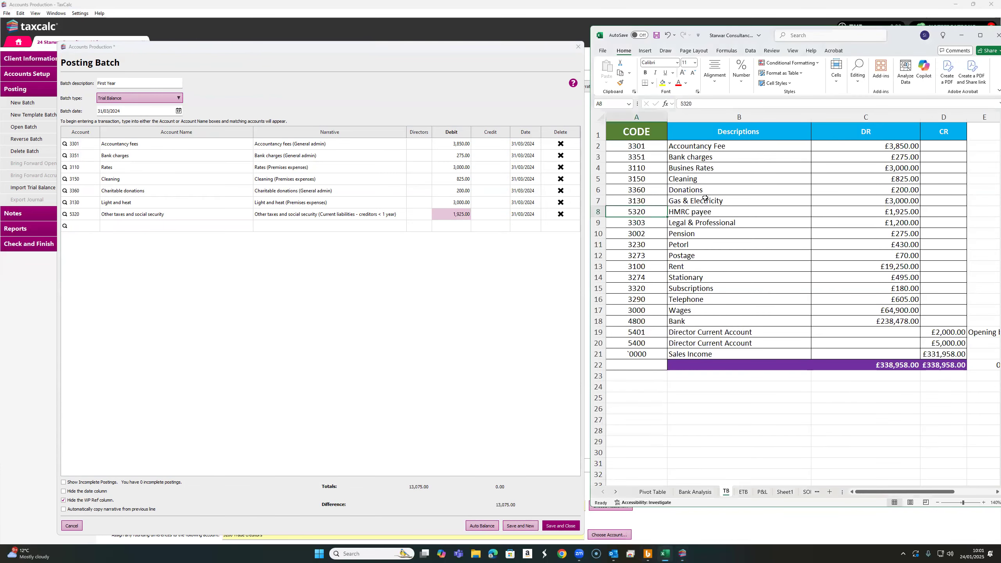
Add a posting line for account 3303 Professional fees with a debit of 1,200
click(658, 224)
click(94, 228)
text(3303)
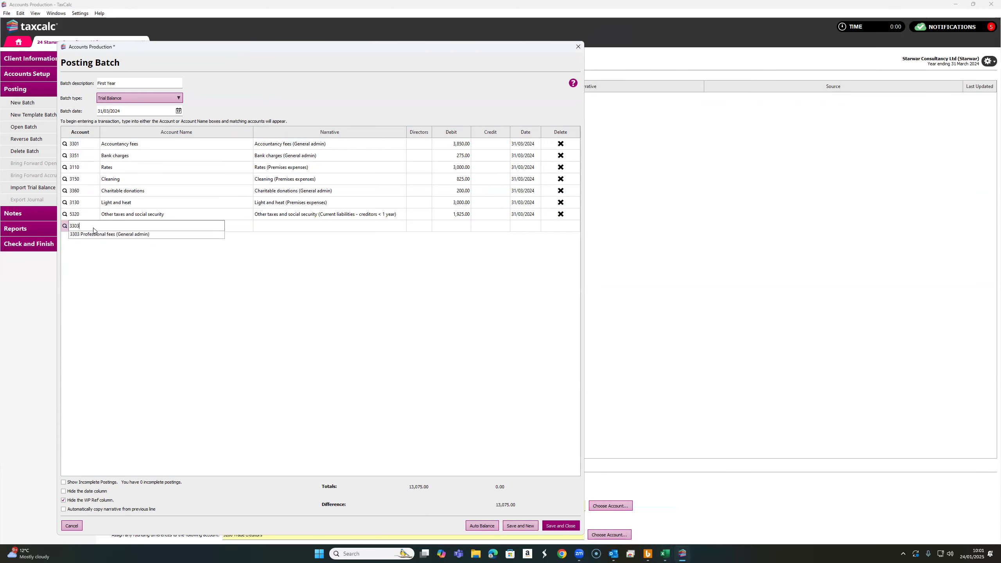
click(95, 237)
click(463, 228)
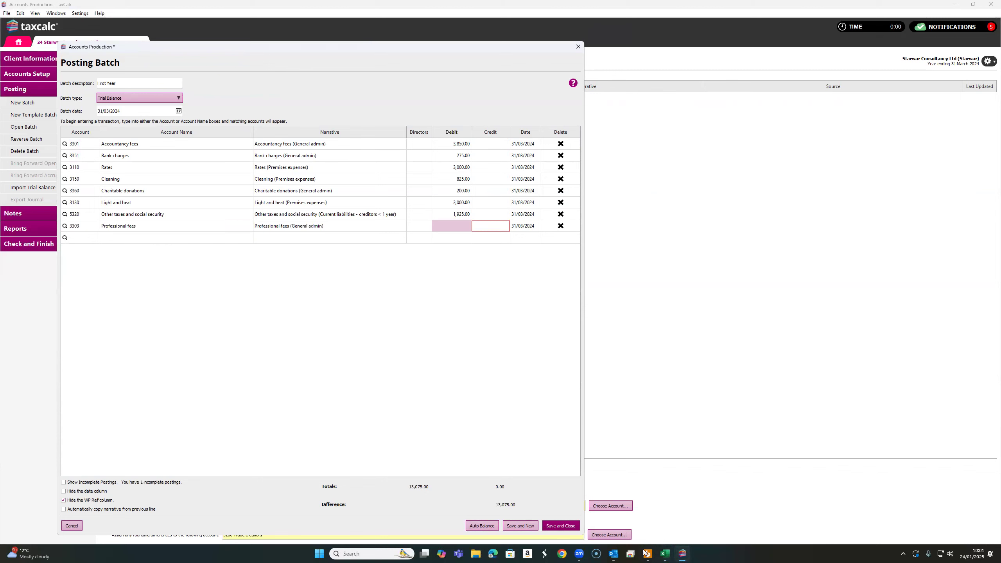
click(665, 554)
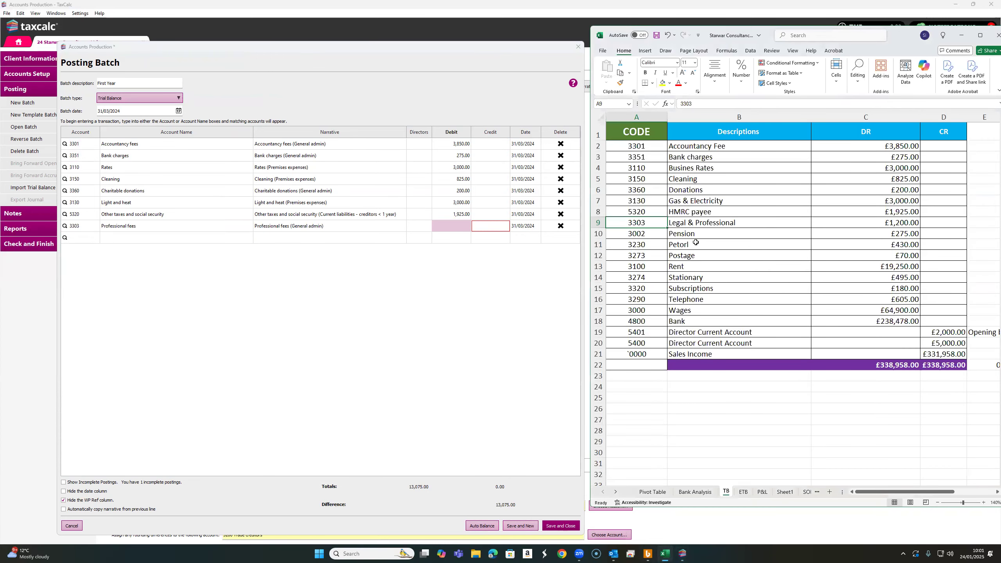
click(446, 224)
text(1,20)
text(00)
click(74, 237)
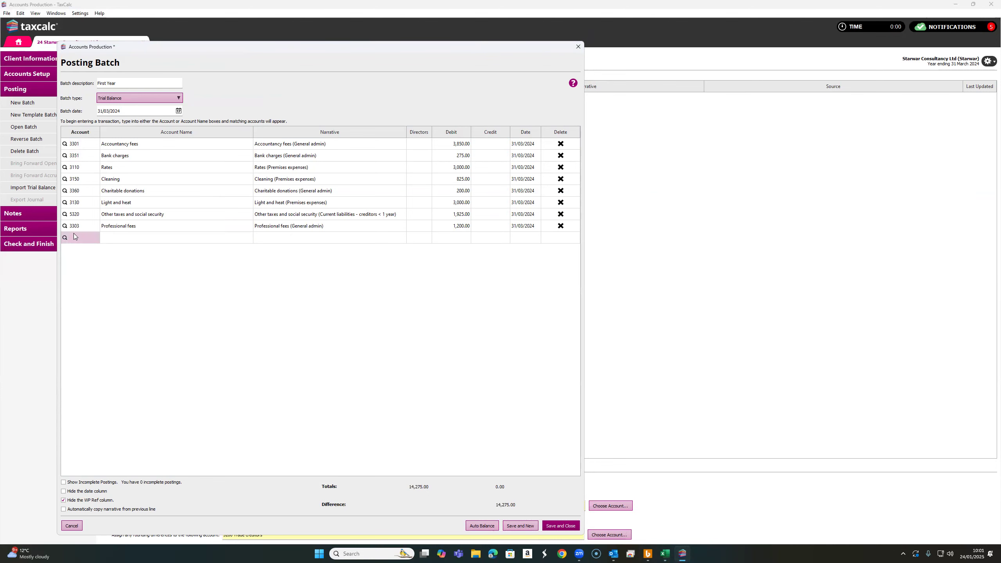
Add a posting line for account 3002 Employers pensions – defined contributions scheme with a debit of 275
click(665, 553)
click(635, 234)
click(91, 237)
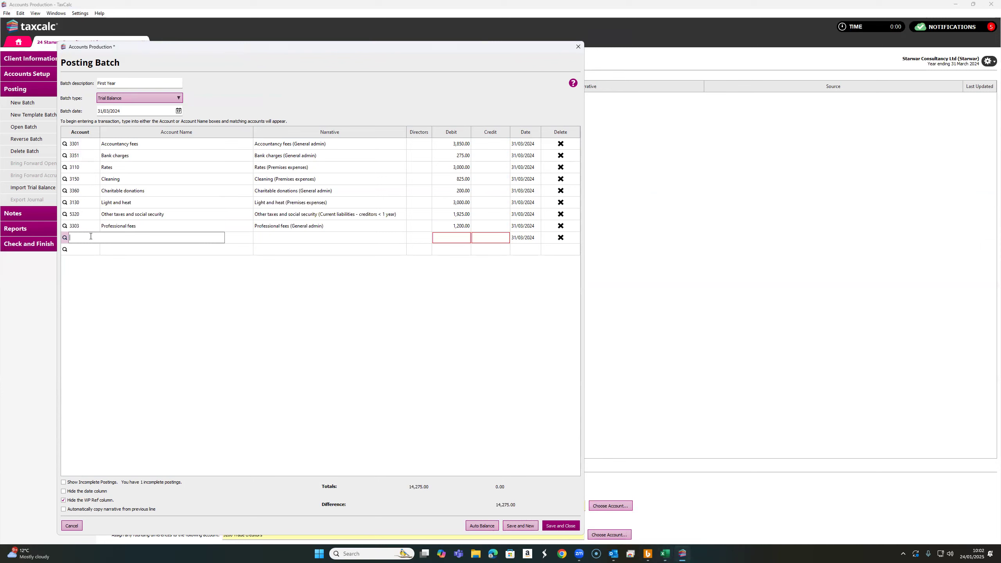
text(3002 Employers pensions - defined contributions scheme (Employee costs)
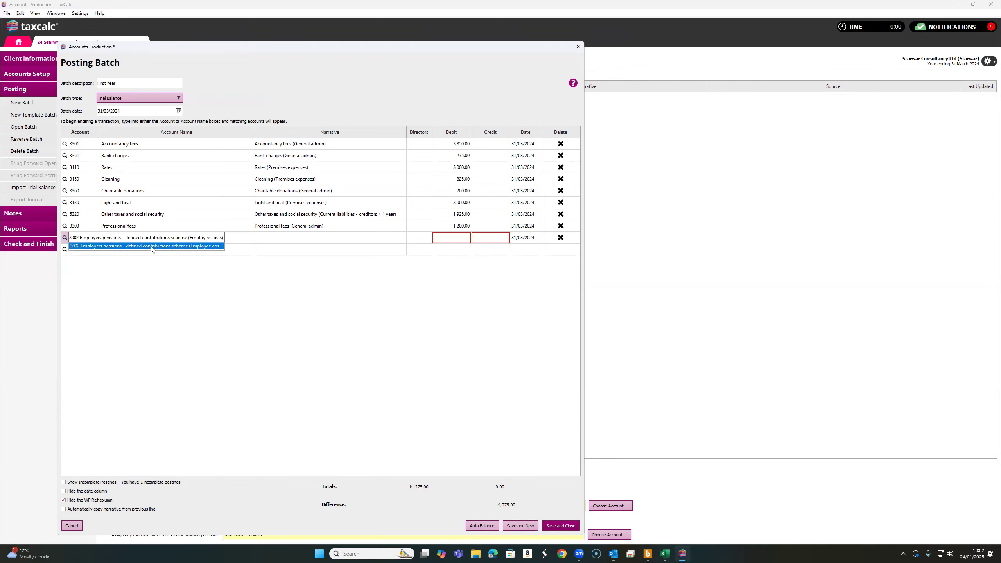
click(154, 246)
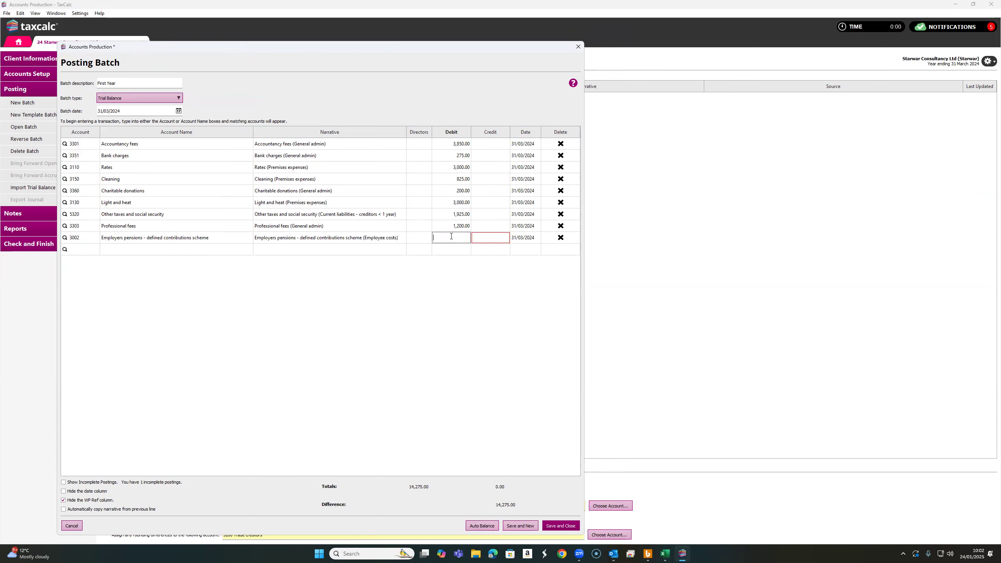
click(664, 553)
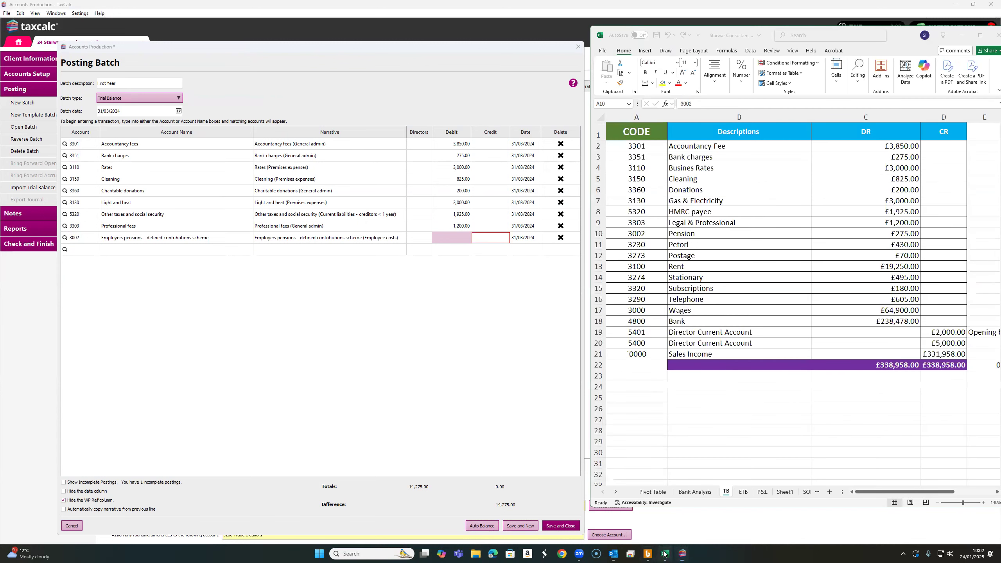
click(460, 241)
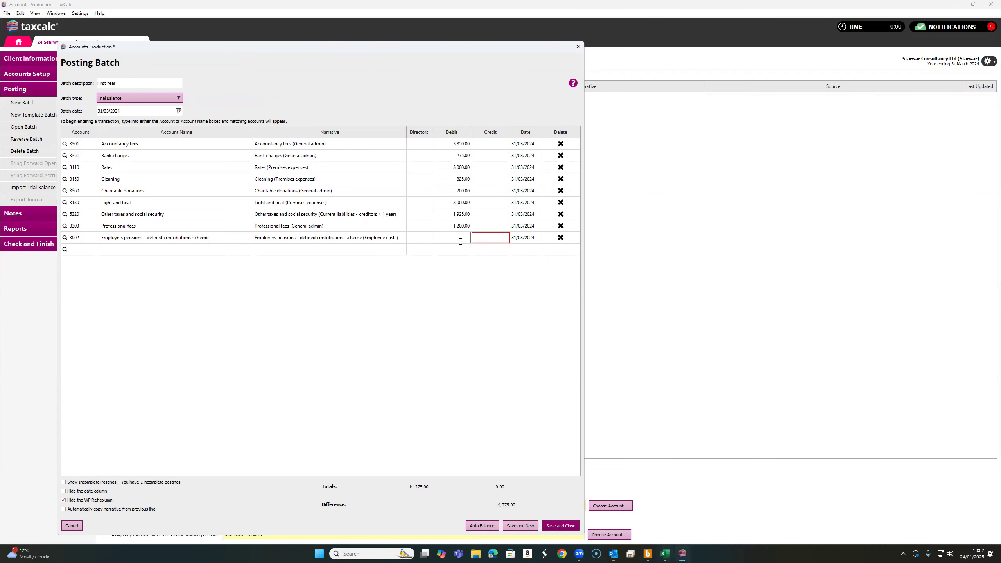
text(275)
click(92, 251)
Add a posting line for account 3230 Vehicle running costs with a debit of 430
click(665, 554)
click(639, 245)
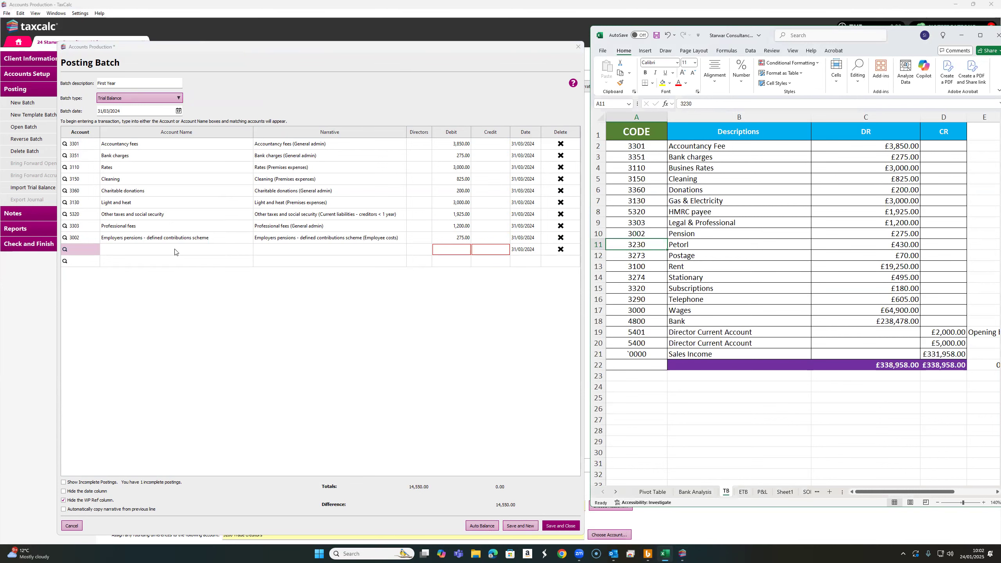
click(86, 248)
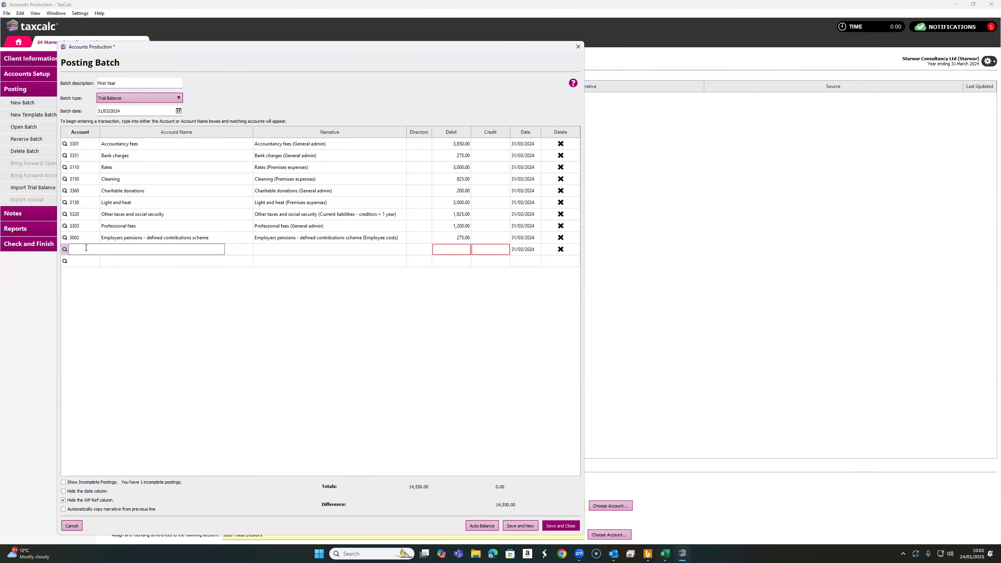
text(3)
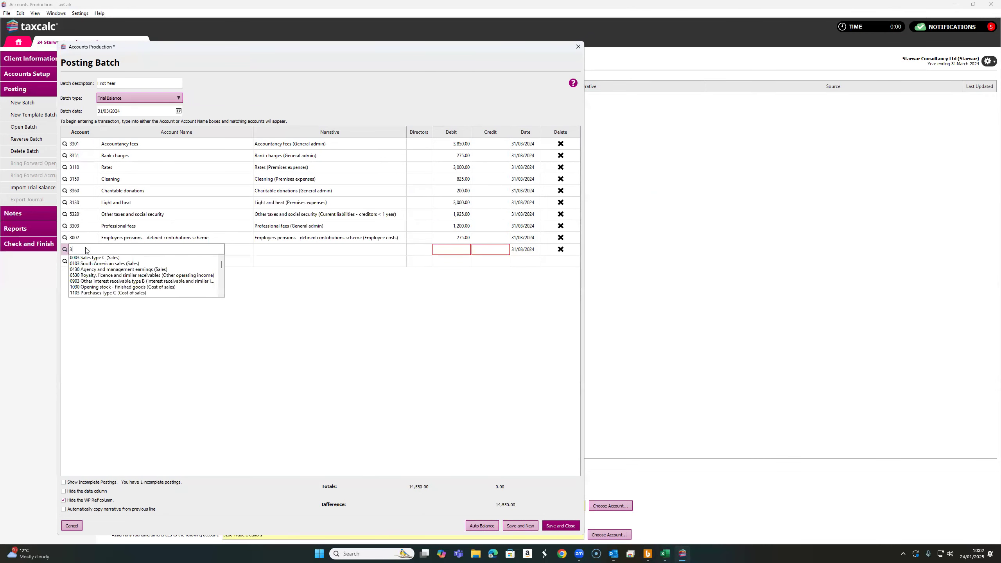
click(662, 554)
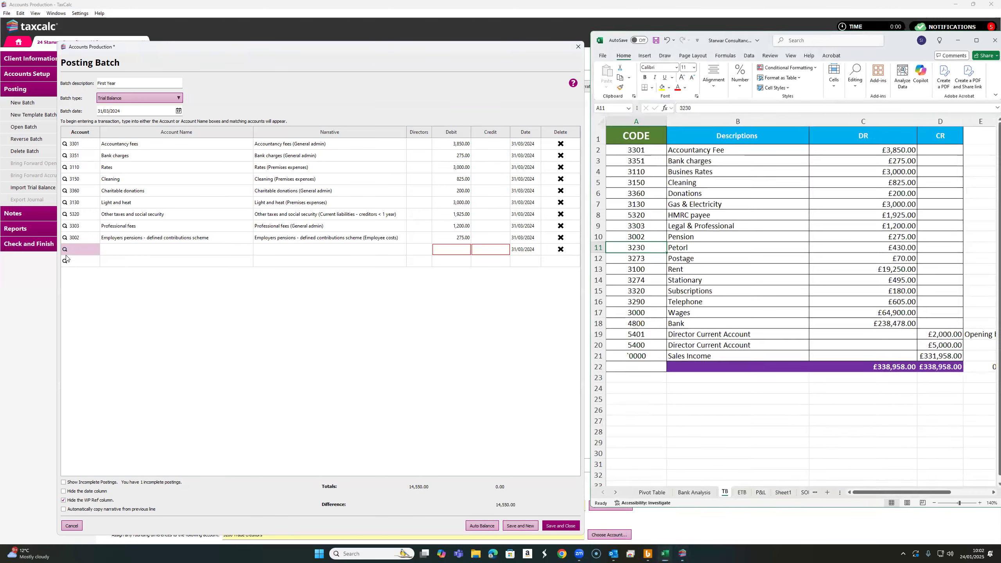
click(662, 553)
text(230)
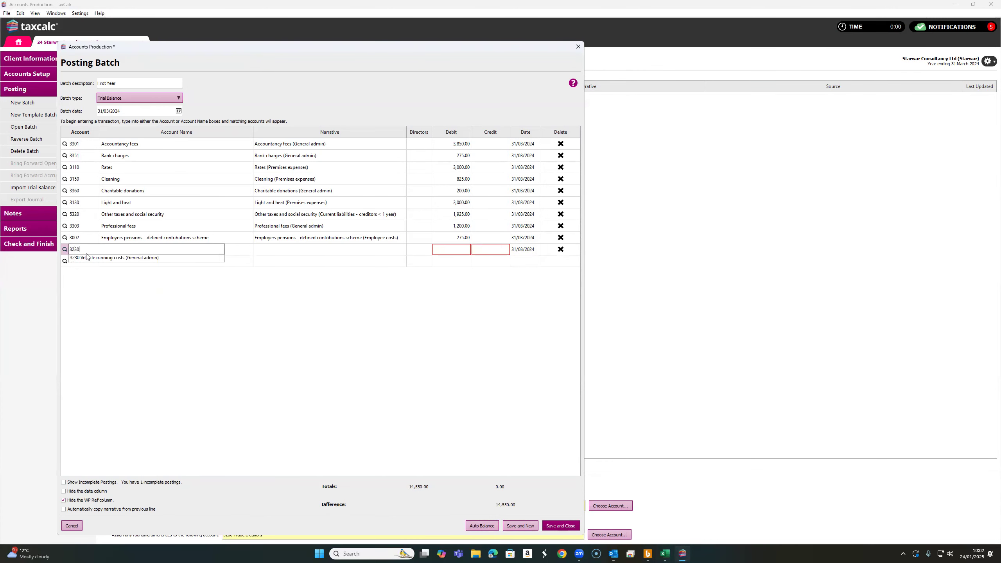
click(114, 259)
click(462, 250)
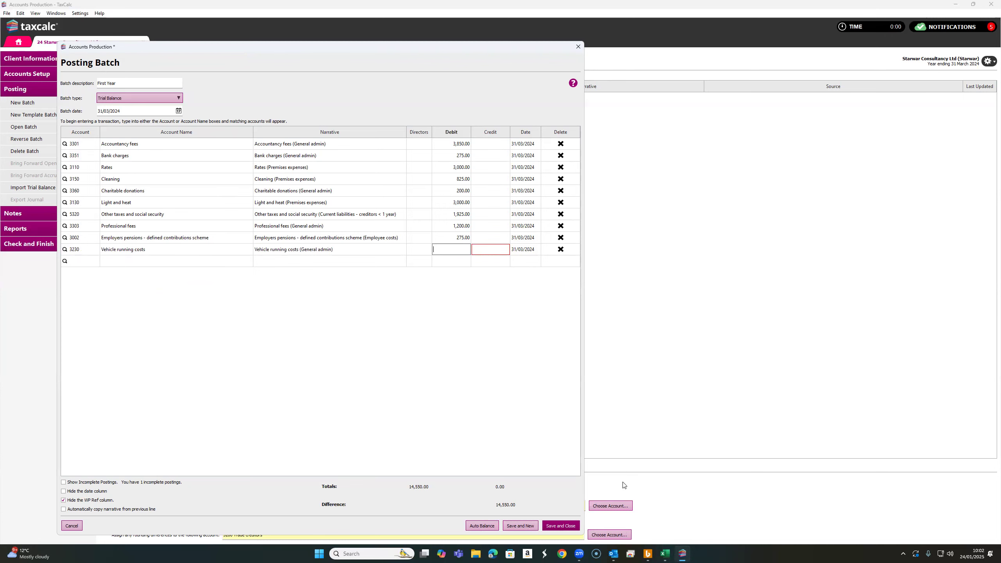
click(662, 553)
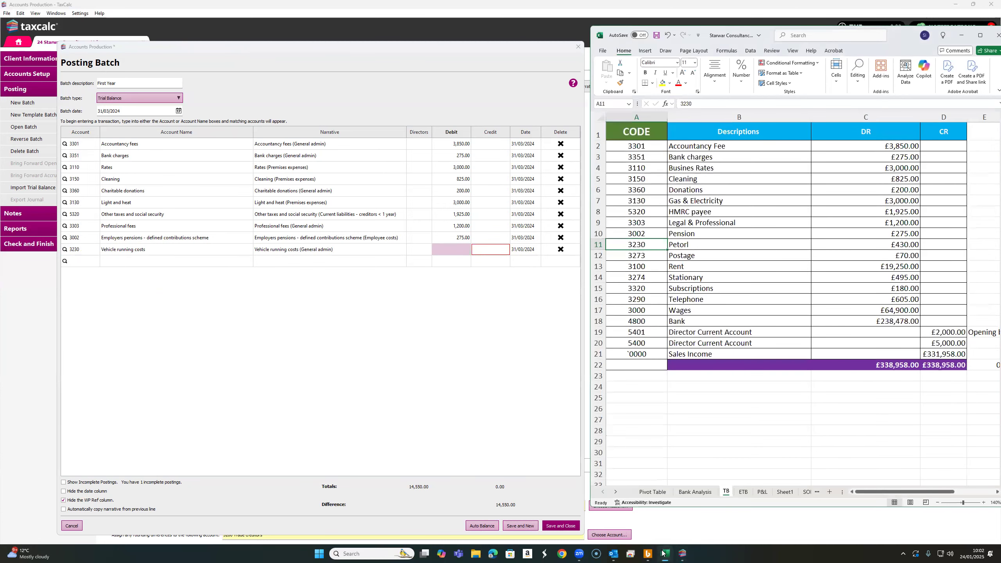
click(459, 249)
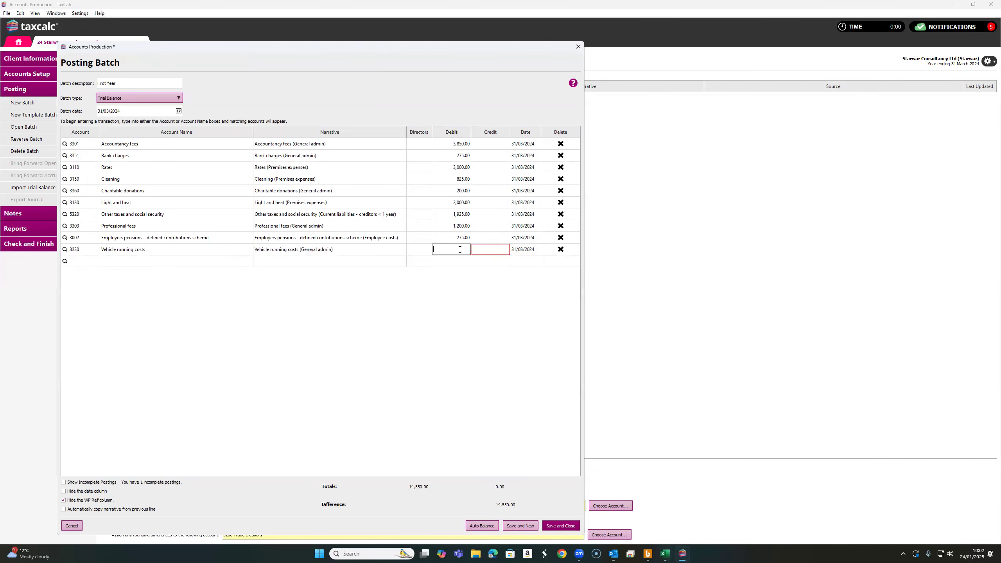
text(430)
click(94, 265)
Add a posting line for account 3273 Postage with a debit of 70
click(665, 554)
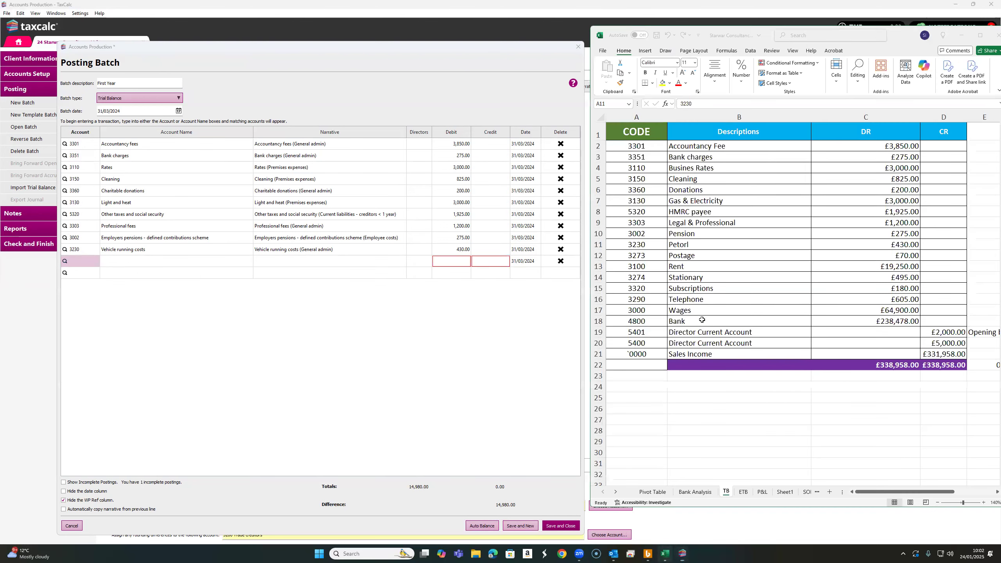
click(637, 261)
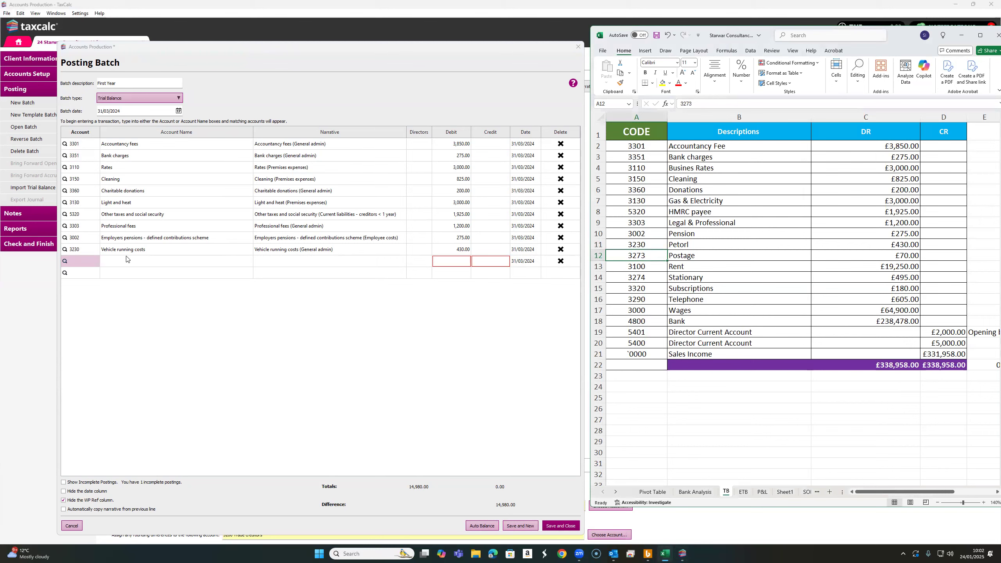
click(72, 259)
text(3273)
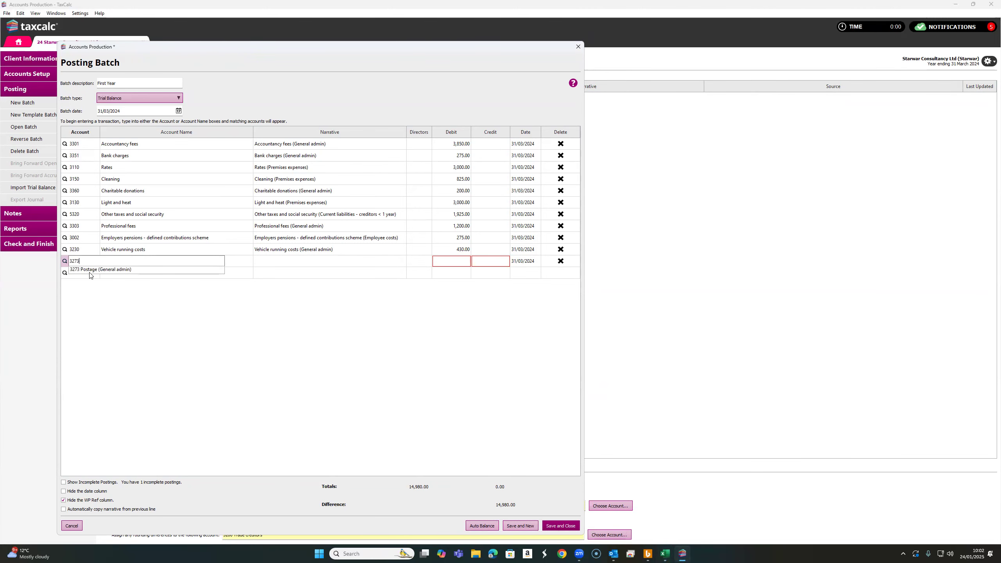
click(90, 271)
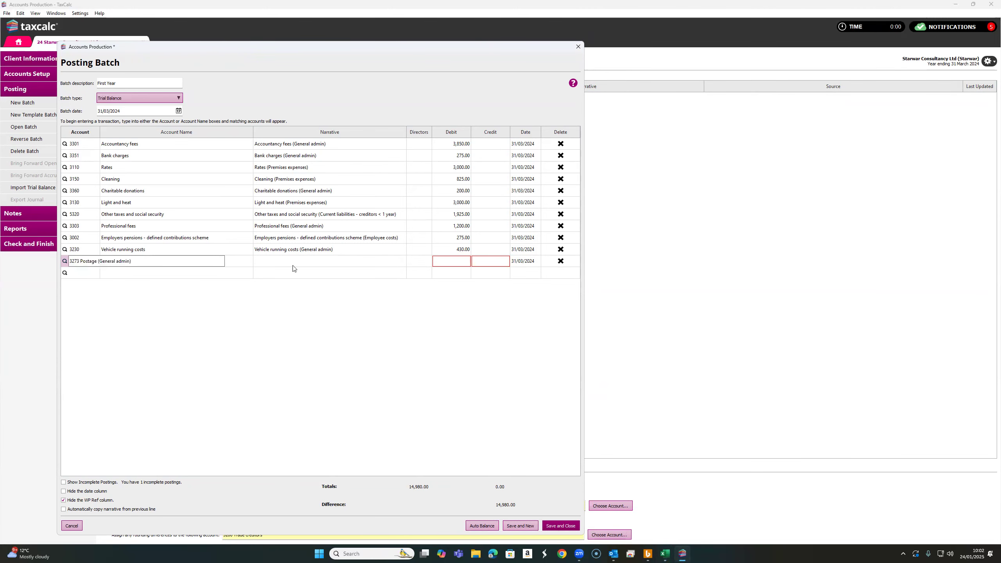
click(448, 259)
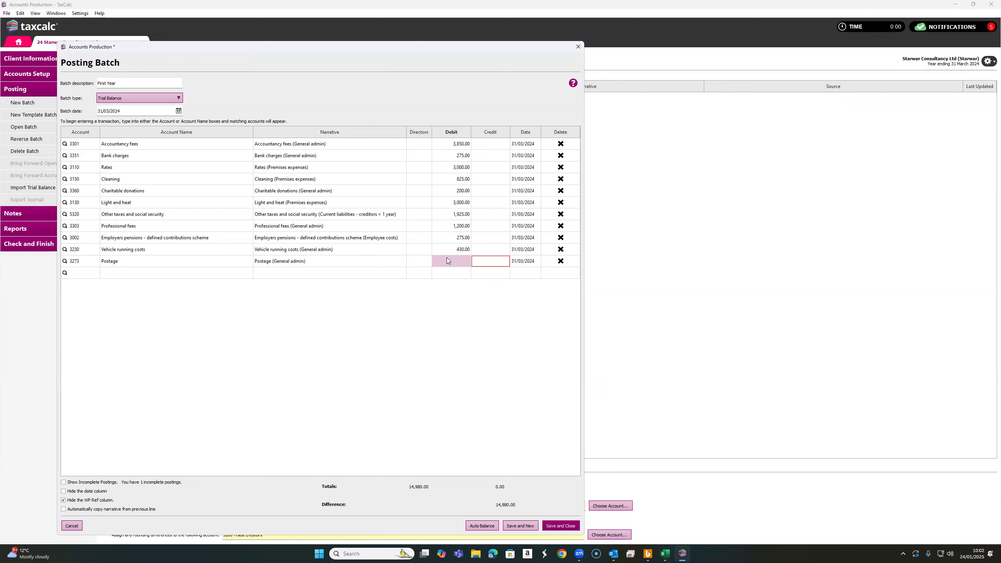
click(664, 554)
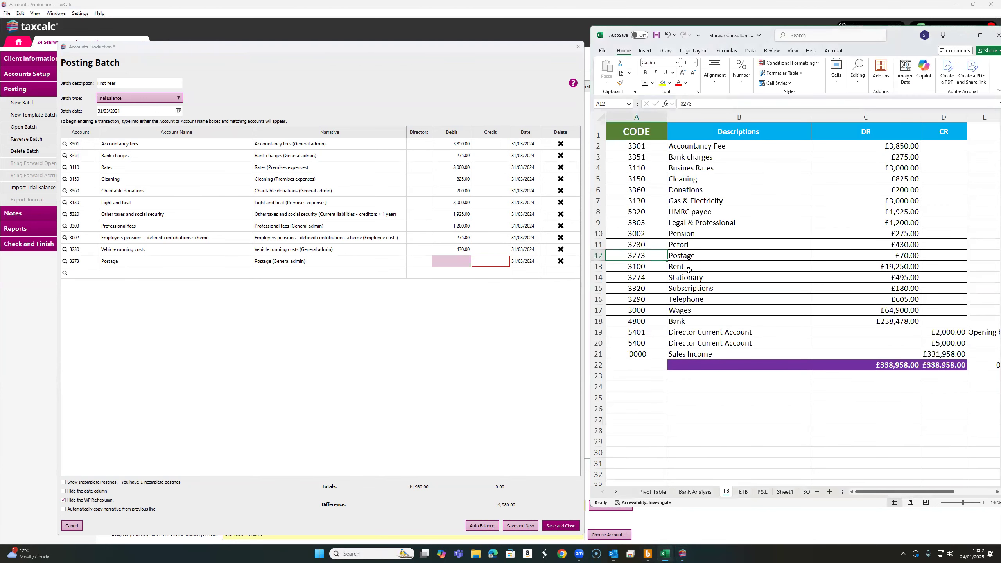
click(462, 261)
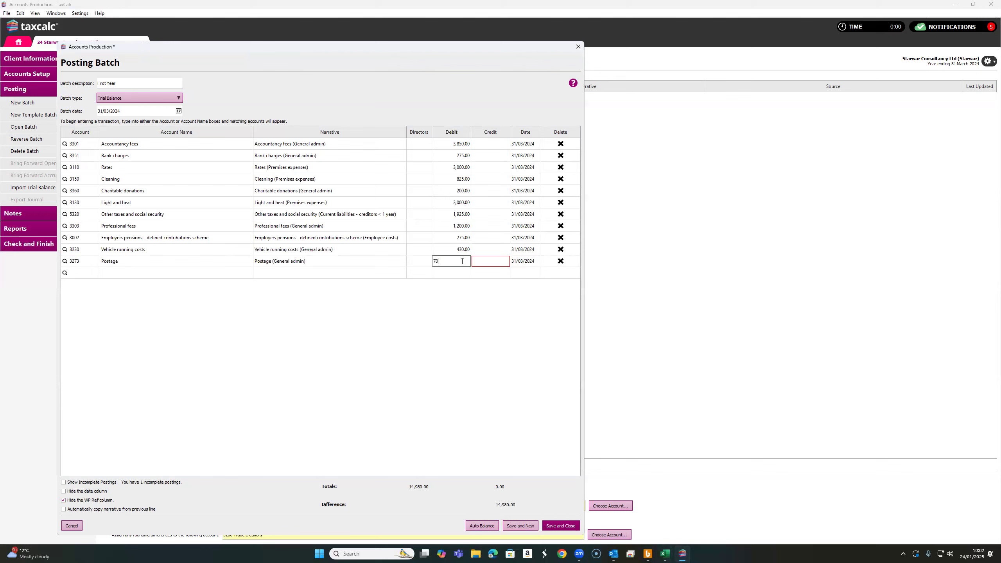
click(87, 273)
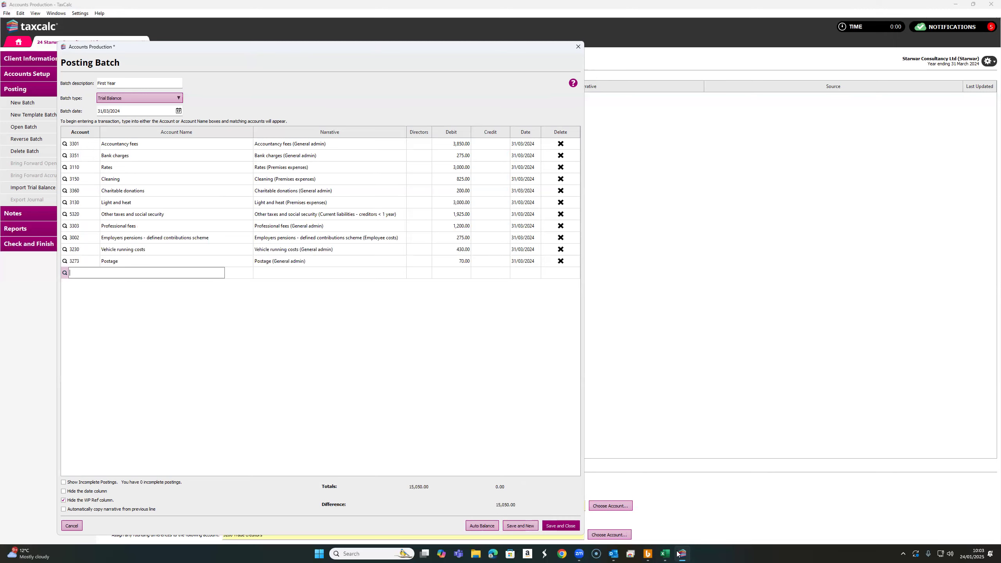
Add a posting line for account 3100 Rent with a debit of 19,250
click(665, 553)
click(654, 266)
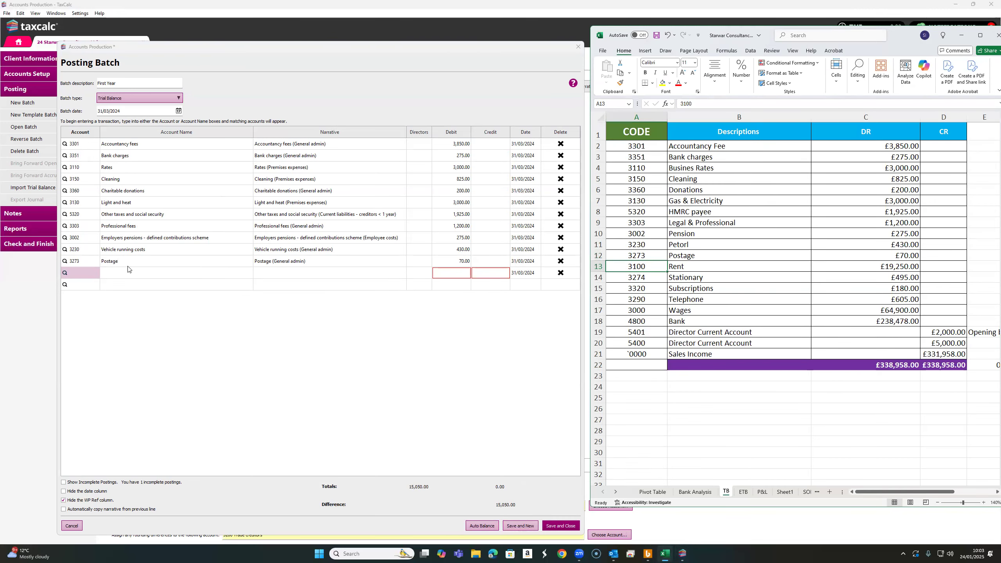
click(85, 271)
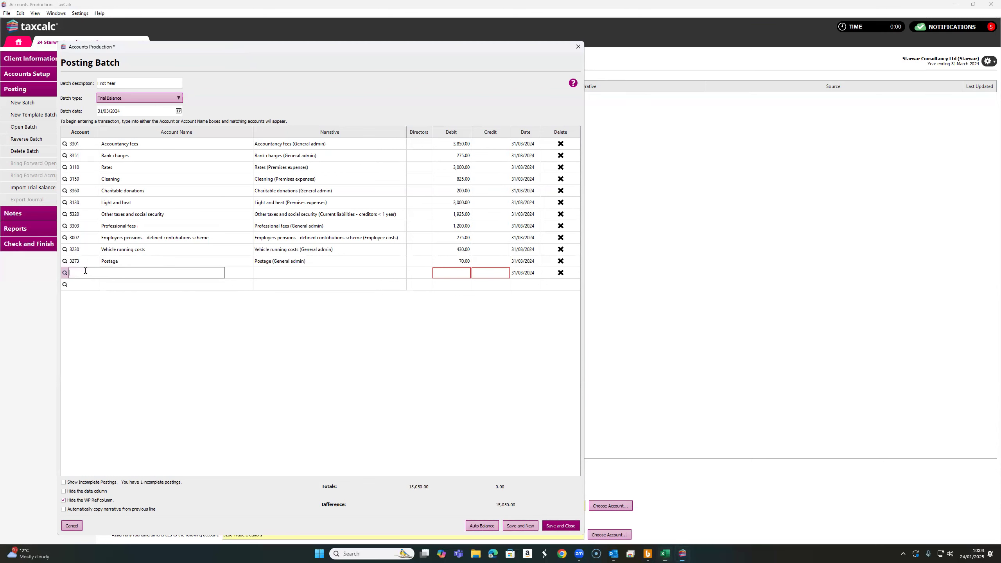
text(3100)
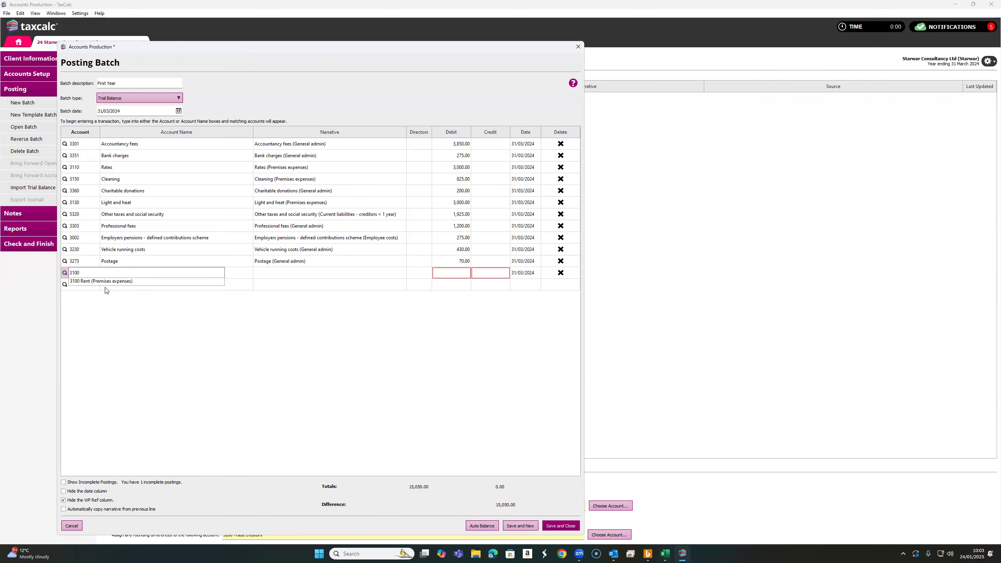
click(104, 282)
click(455, 273)
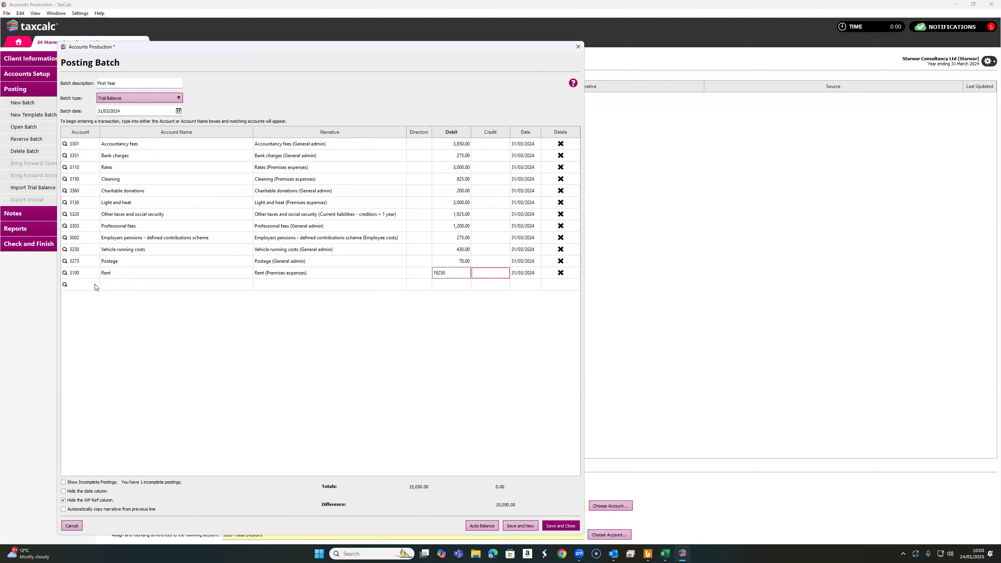
key(Return)
Add a posting line for account 3274 Stationery and set its debit to 495
click(665, 554)
click(652, 281)
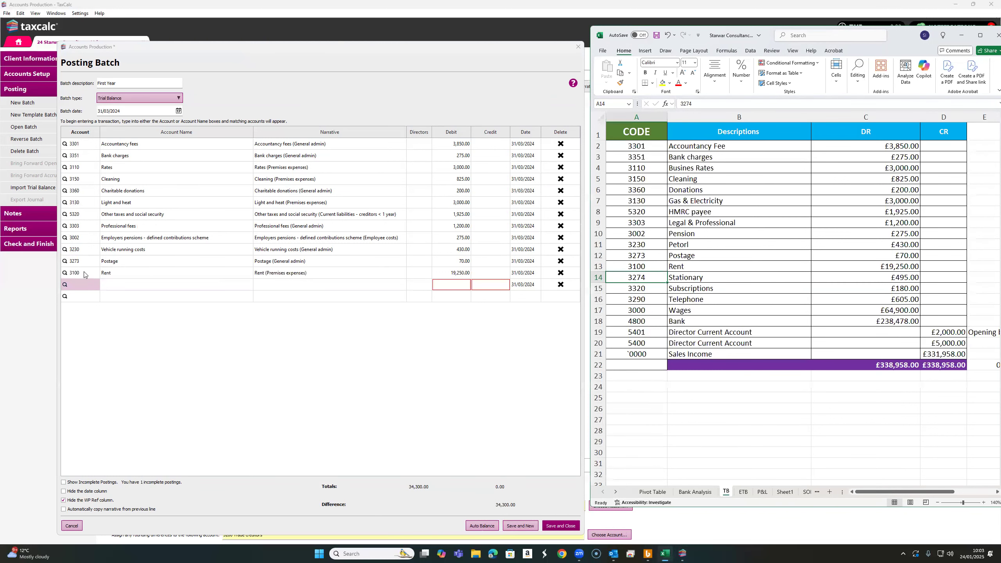
click(81, 285)
text(3274)
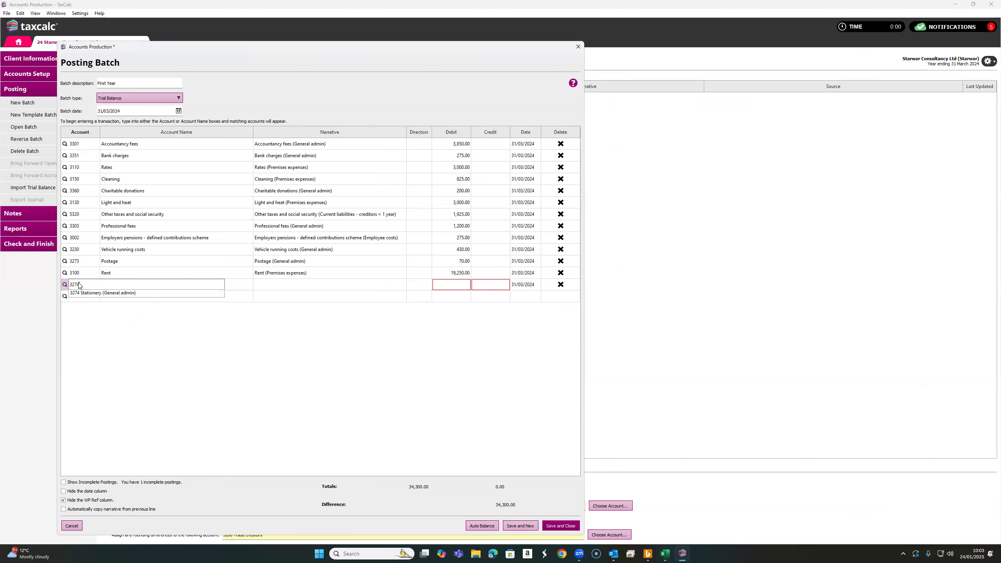
click(89, 293)
click(465, 283)
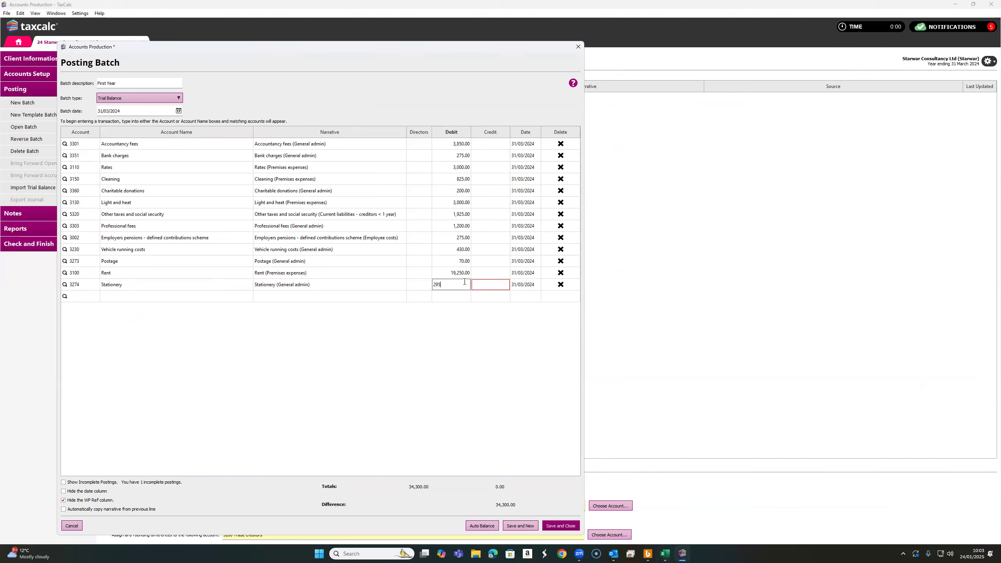
key(Return)
click(666, 554)
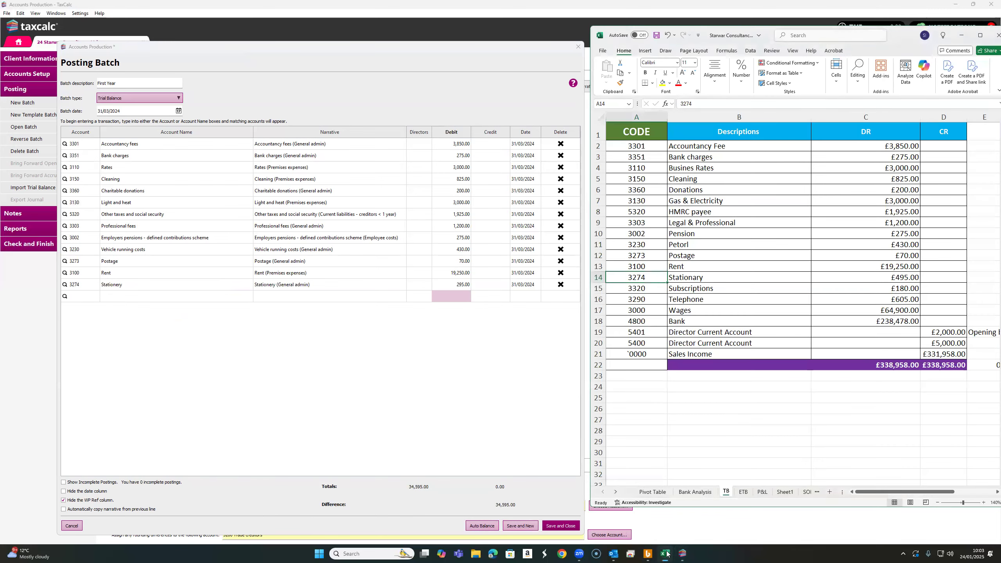
click(464, 287)
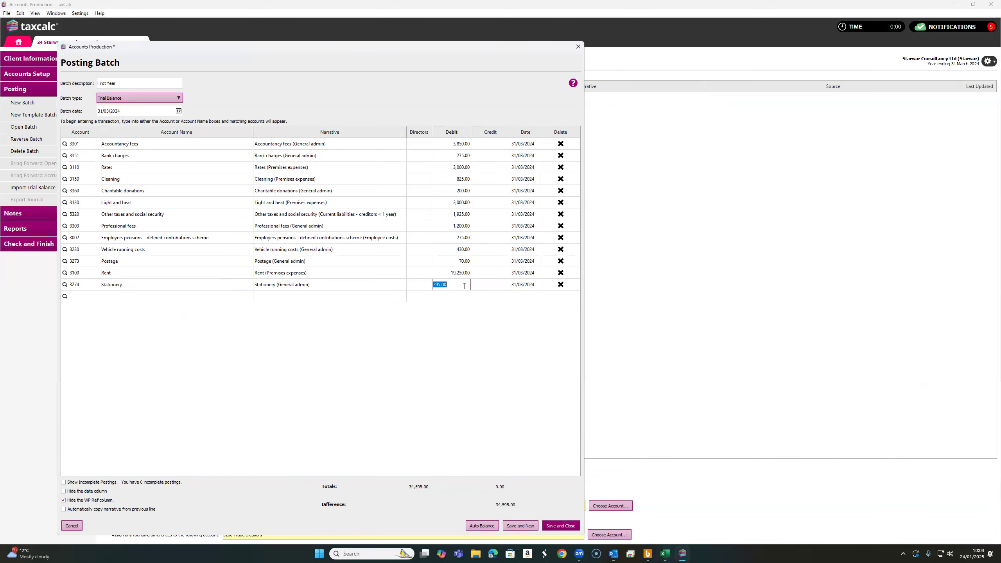
text(495)
click(90, 295)
Add a posting line for account 3320 Subscriptions with a debit of 180
click(665, 553)
click(648, 295)
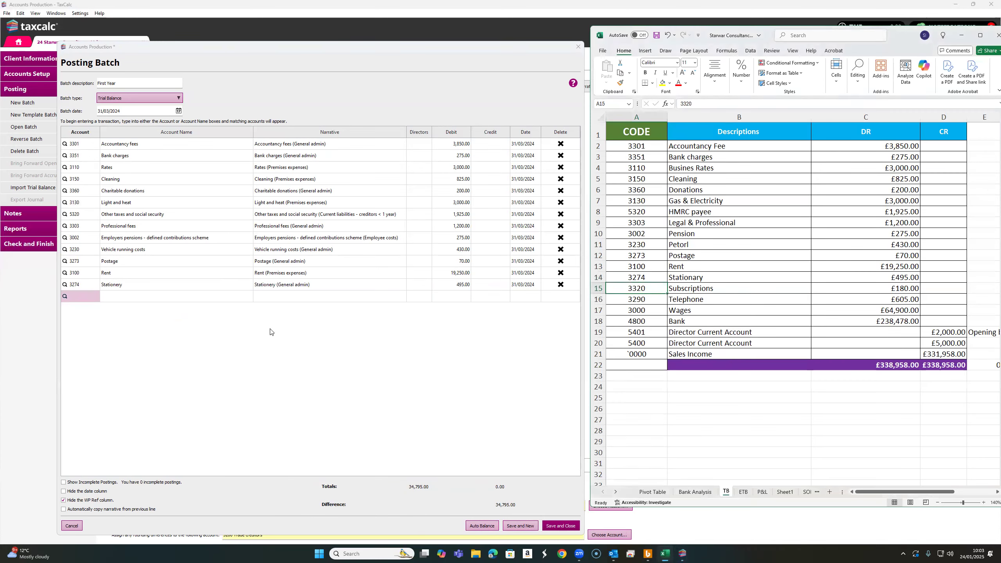
click(87, 295)
text(3320)
click(98, 307)
click(452, 295)
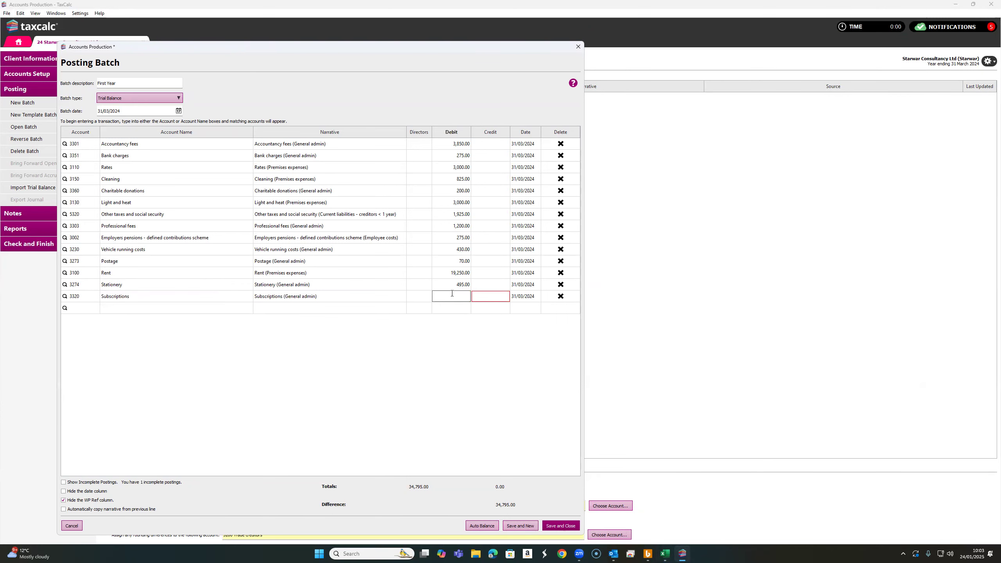
click(83, 308)
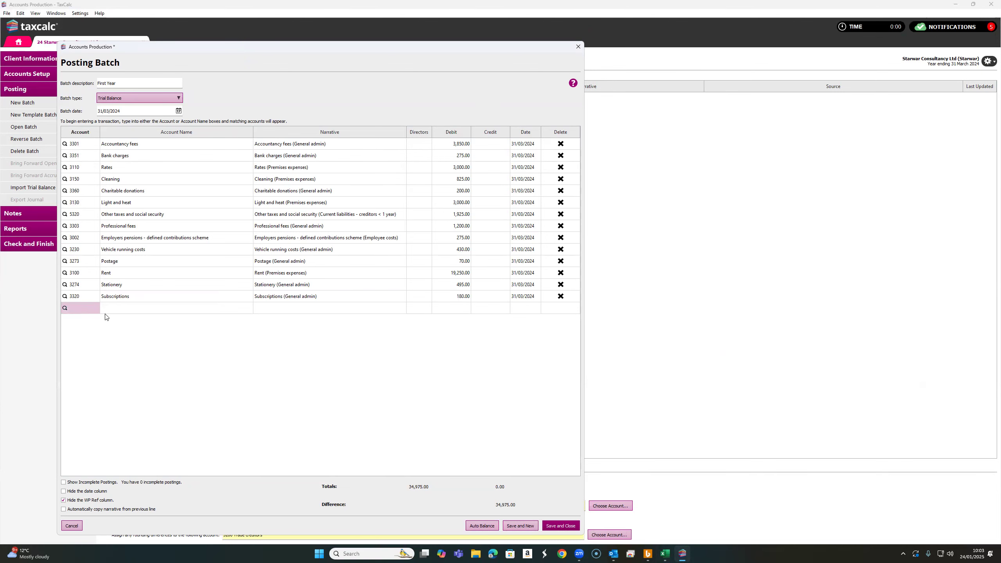
Add a posting line for account 3290 Telecommunications and data costs with a debit of 605
click(665, 554)
click(644, 298)
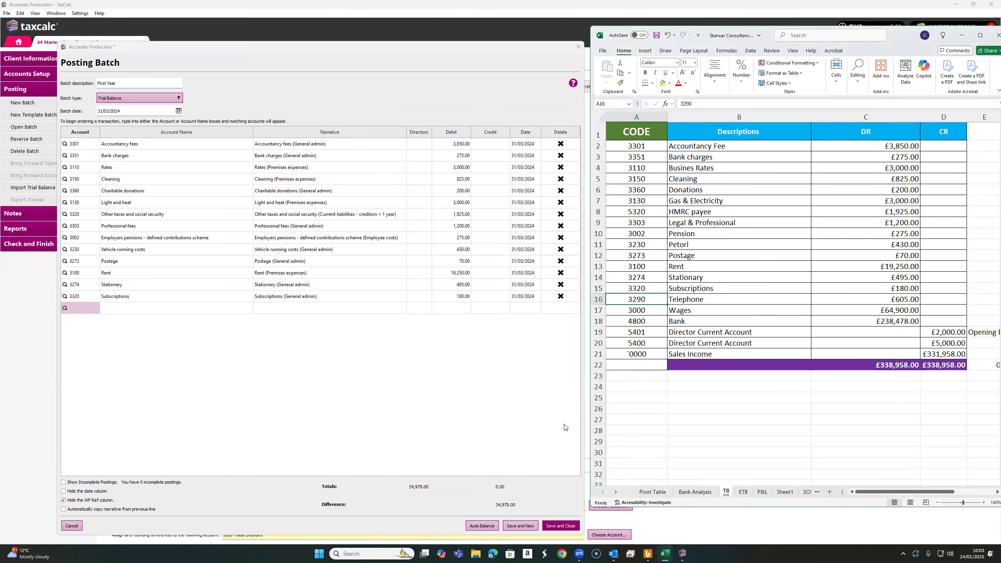
click(81, 309)
text(3290)
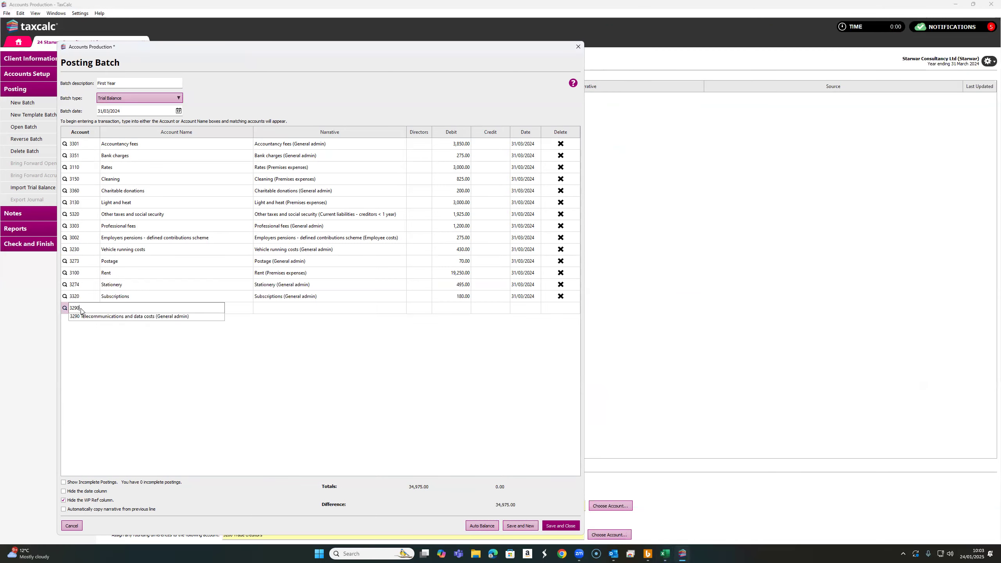
click(104, 318)
click(458, 310)
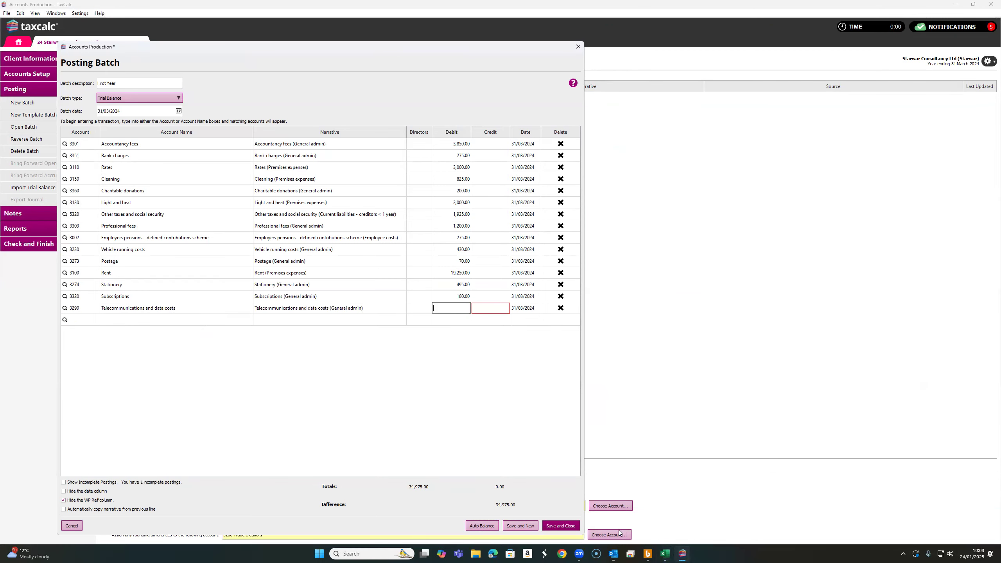
click(665, 554)
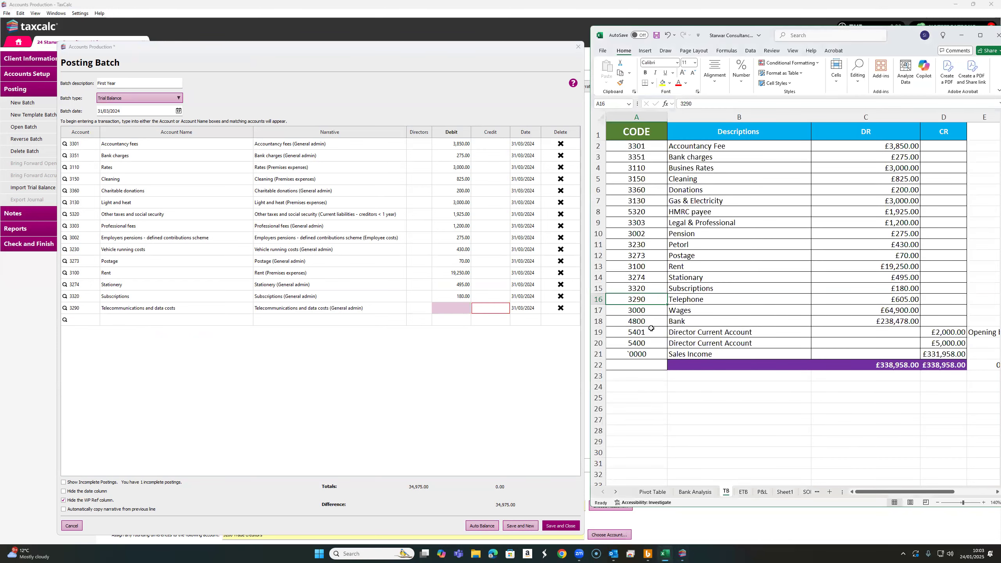
click(452, 307)
text(605)
click(82, 321)
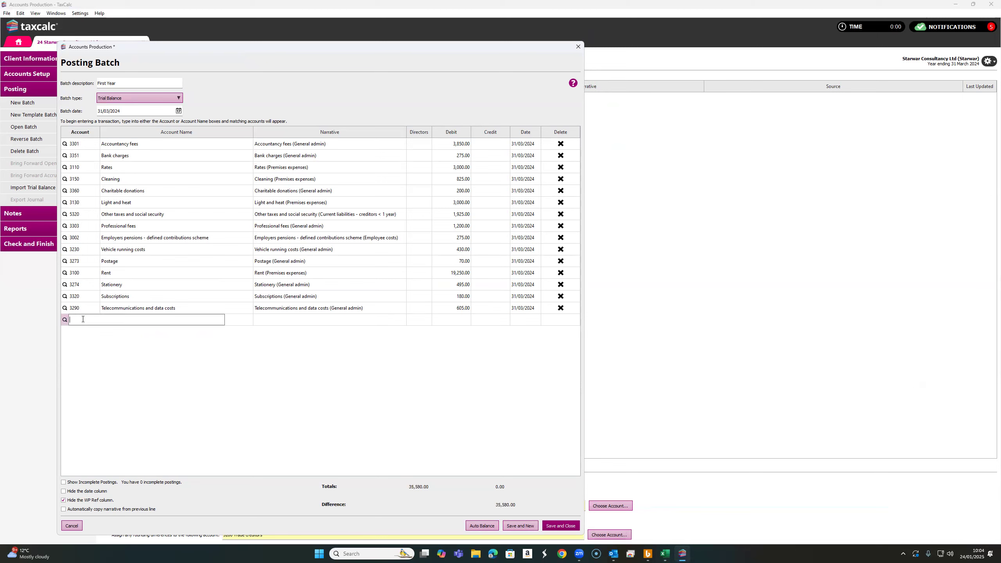
Add a posting line for account 3000 Wages and salaries with a debit of 64,900
click(665, 554)
click(641, 312)
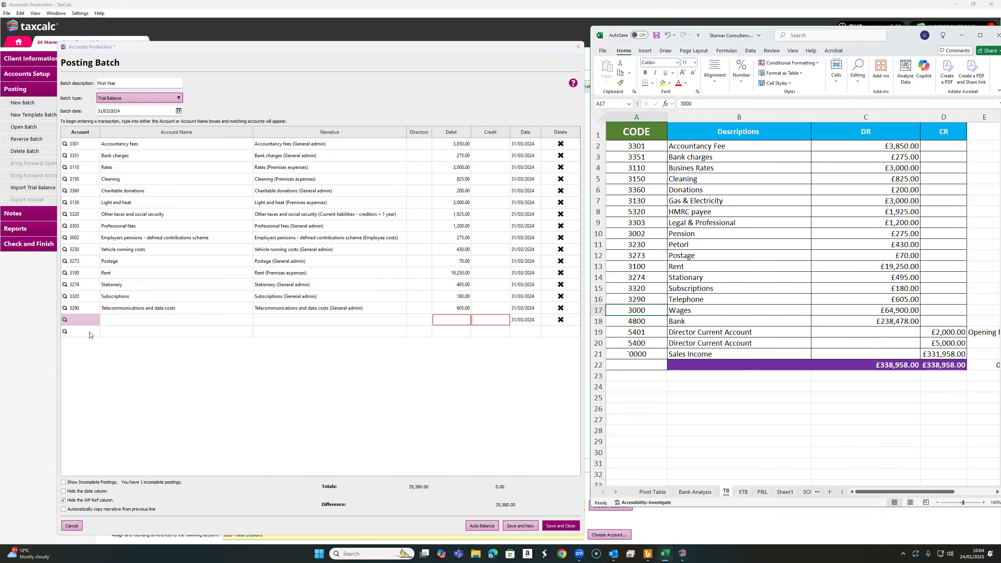
click(91, 320)
text(3000)
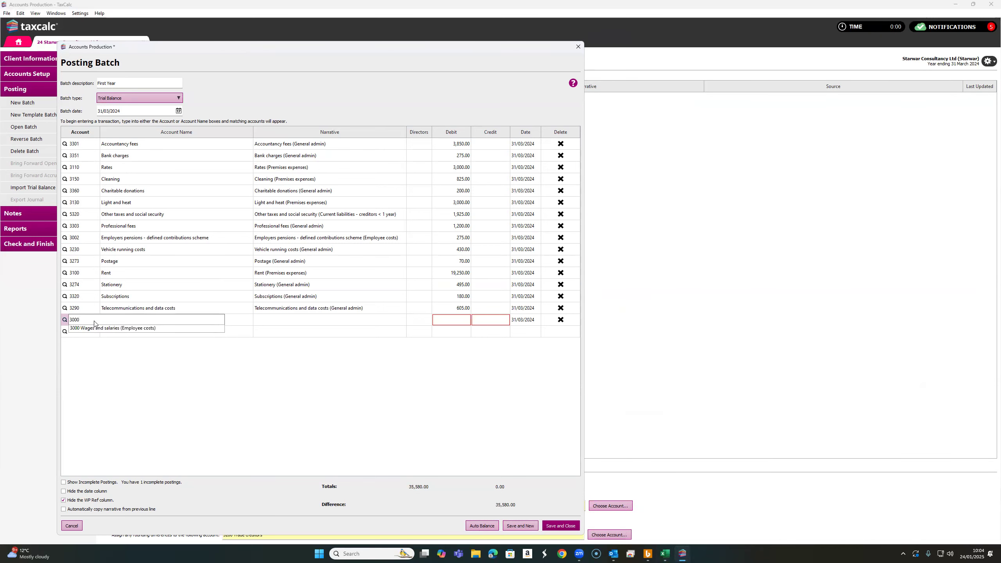
click(99, 329)
click(467, 320)
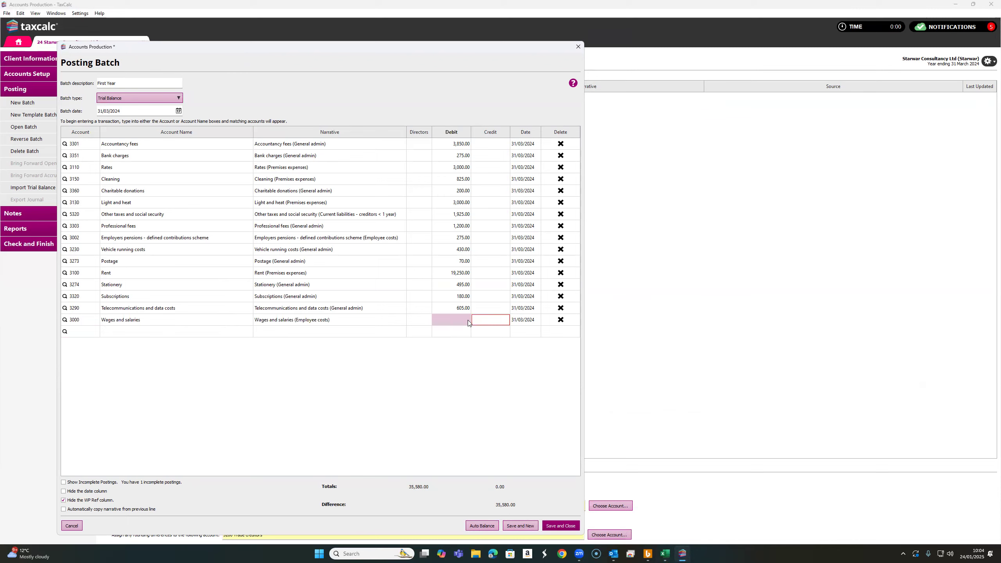
click(665, 553)
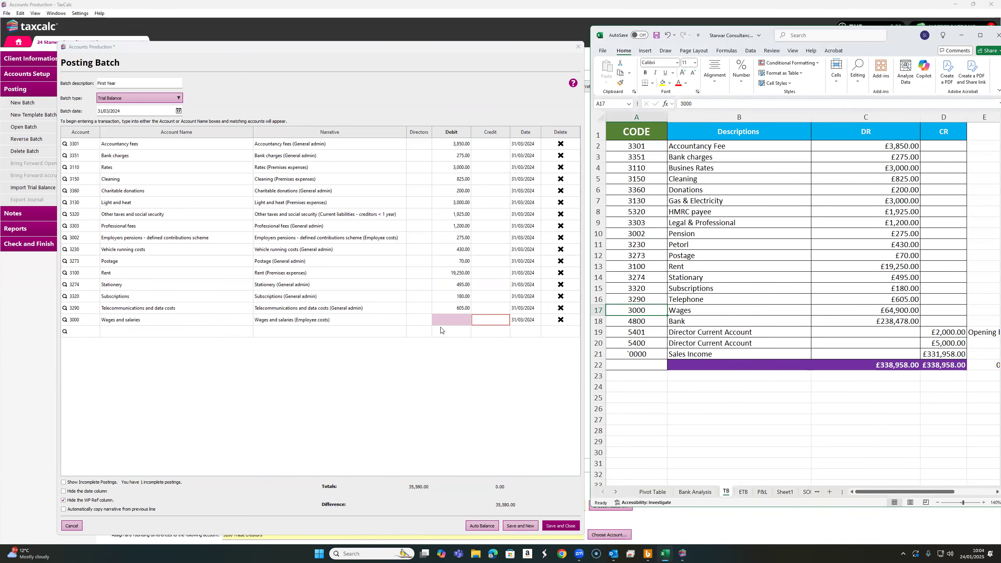
click(447, 319)
text(64,900)
click(94, 332)
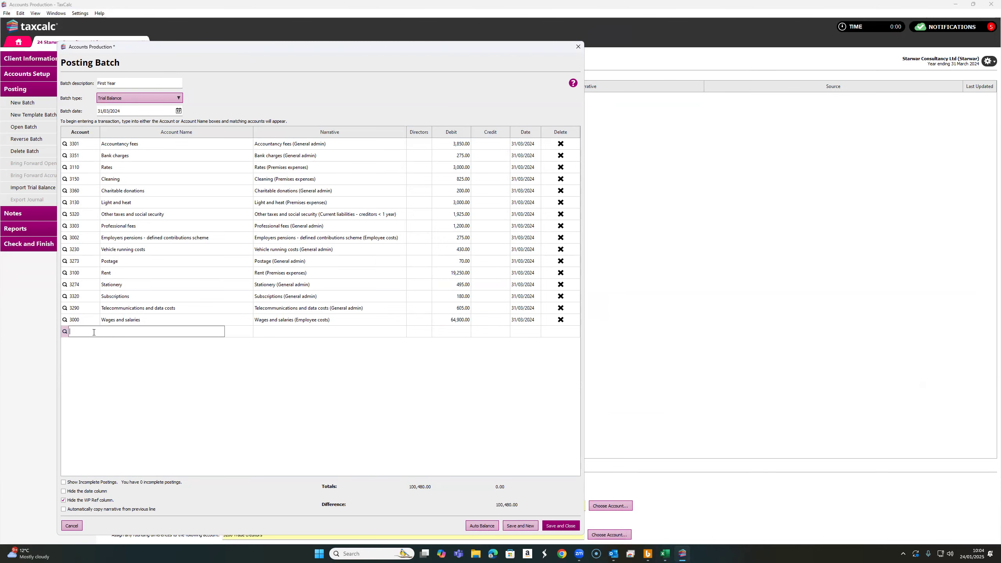
Add a posting line for account 4800 Bank current account with a debit of 238,478
click(665, 553)
click(646, 328)
click(87, 331)
text(4800)
click(96, 340)
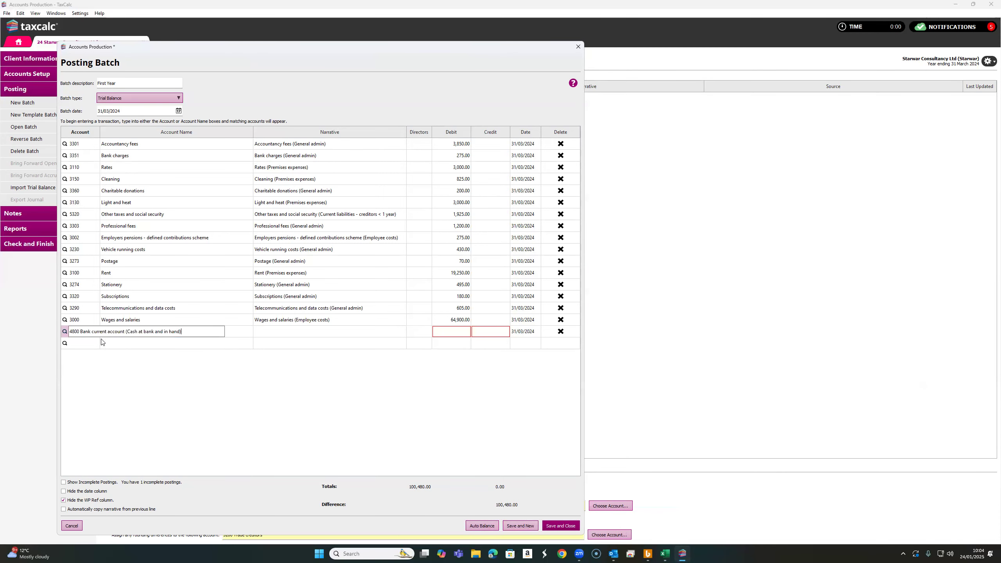
click(450, 332)
click(664, 553)
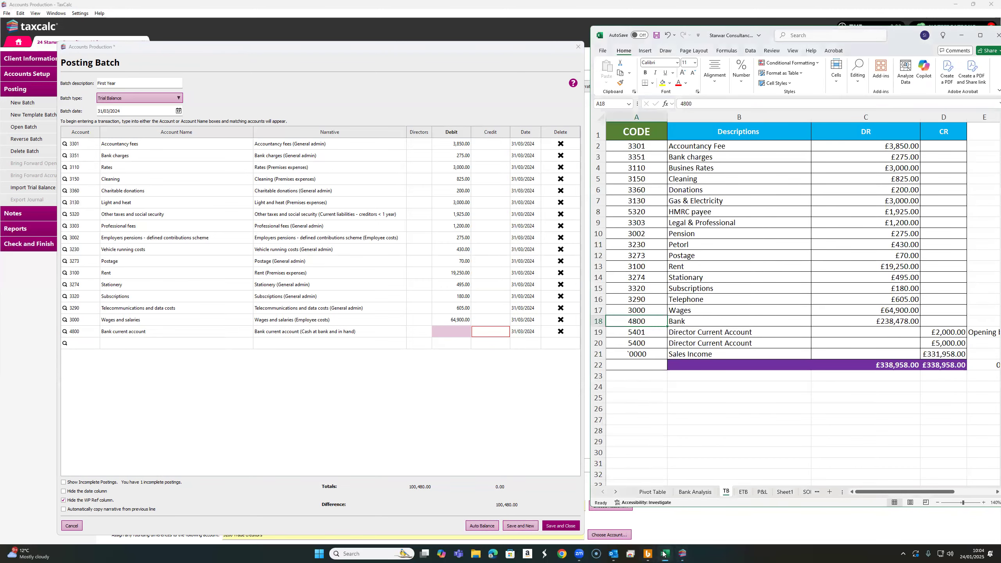
click(453, 331)
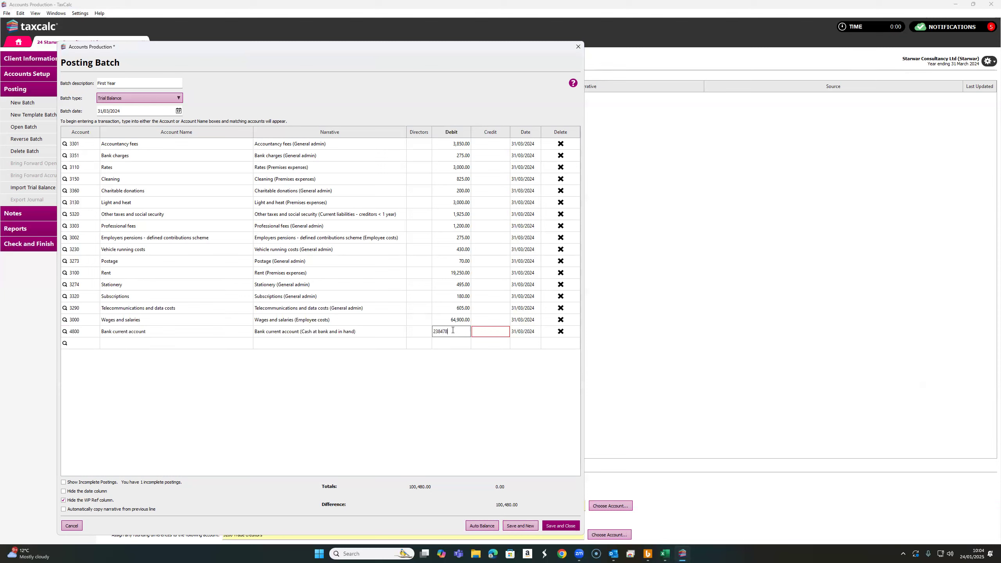
click(83, 346)
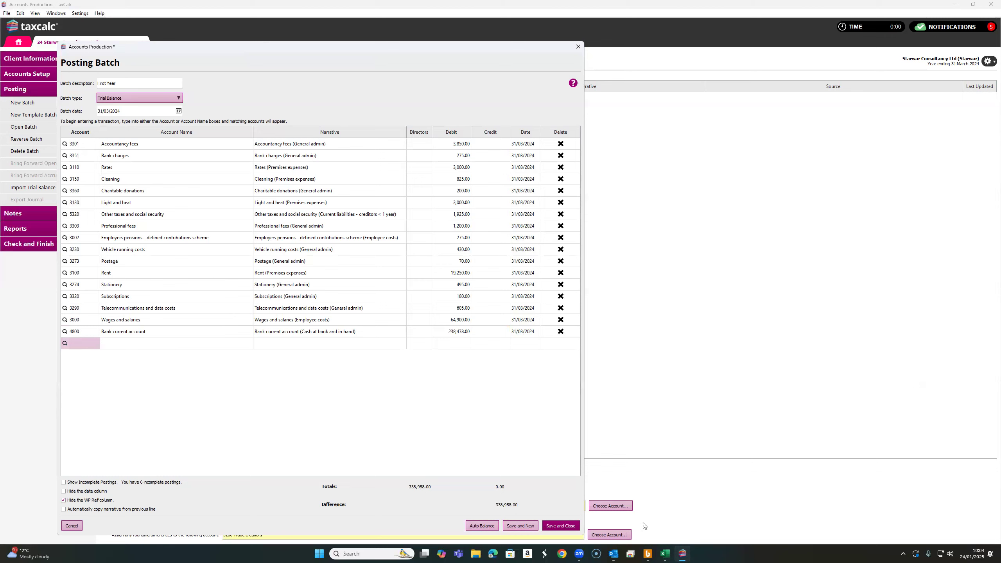
Add a posting line for account 5401 Directors loan account - capital introduced with a credit of 2,000
click(665, 553)
click(643, 336)
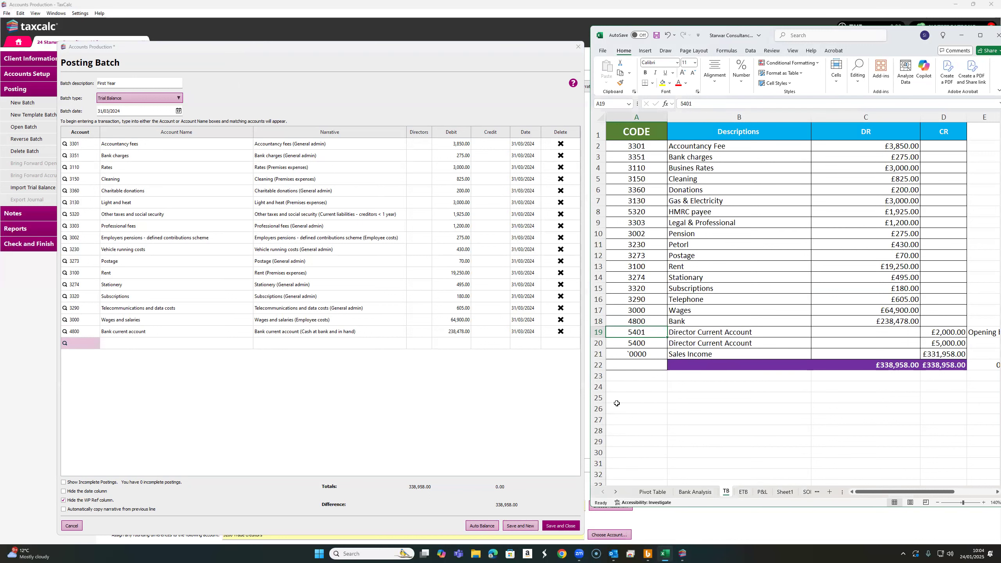
click(90, 343)
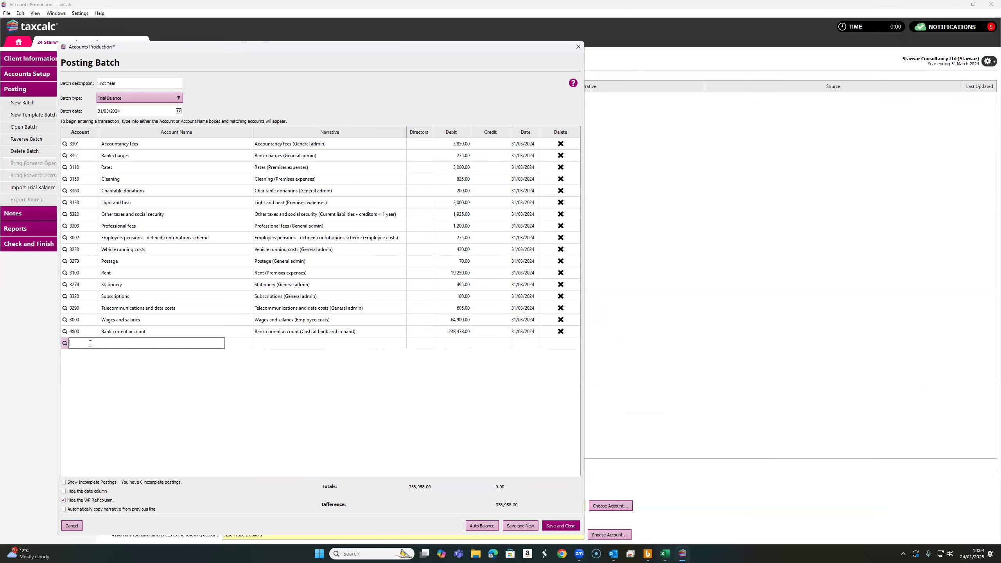
text(5401)
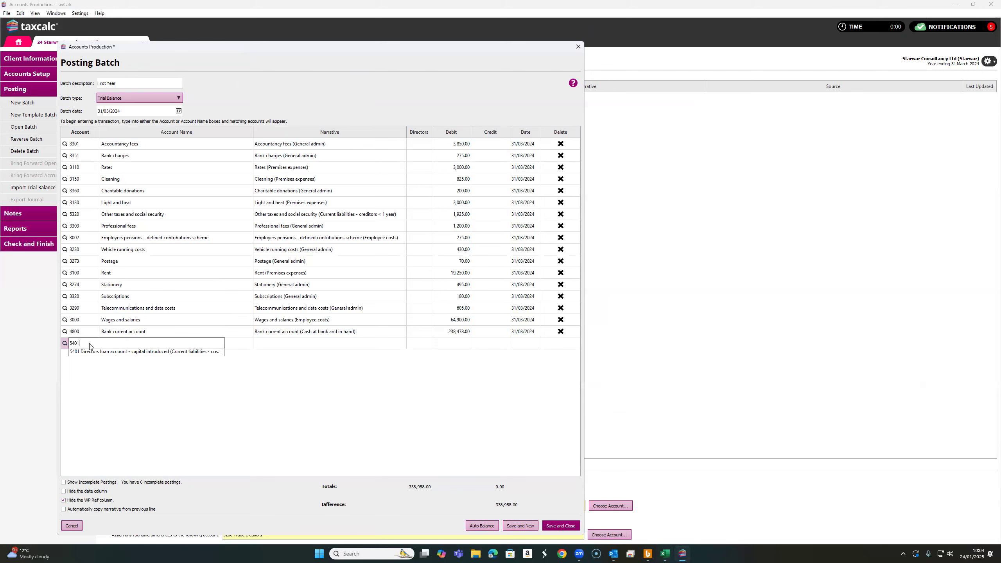
click(463, 343)
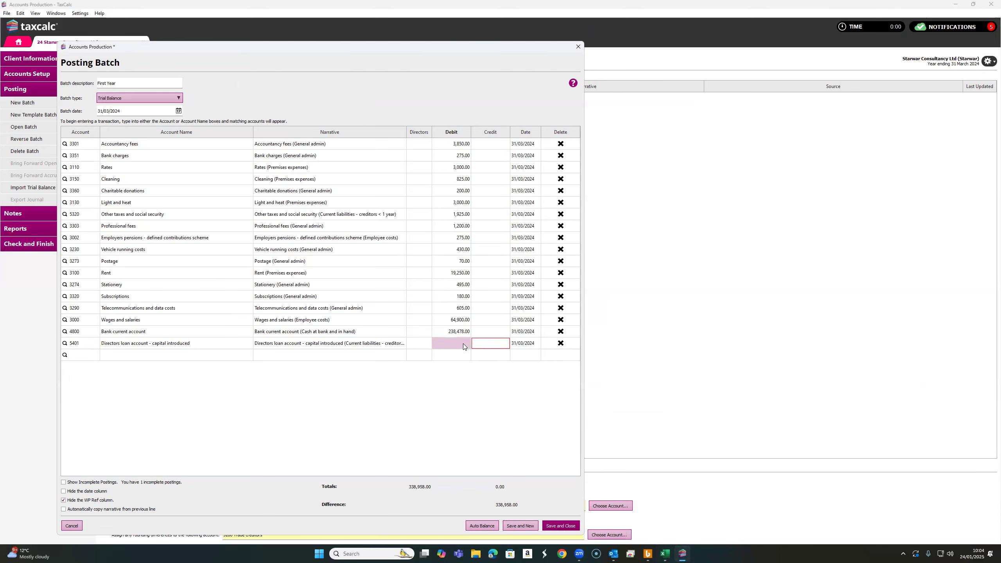
click(659, 553)
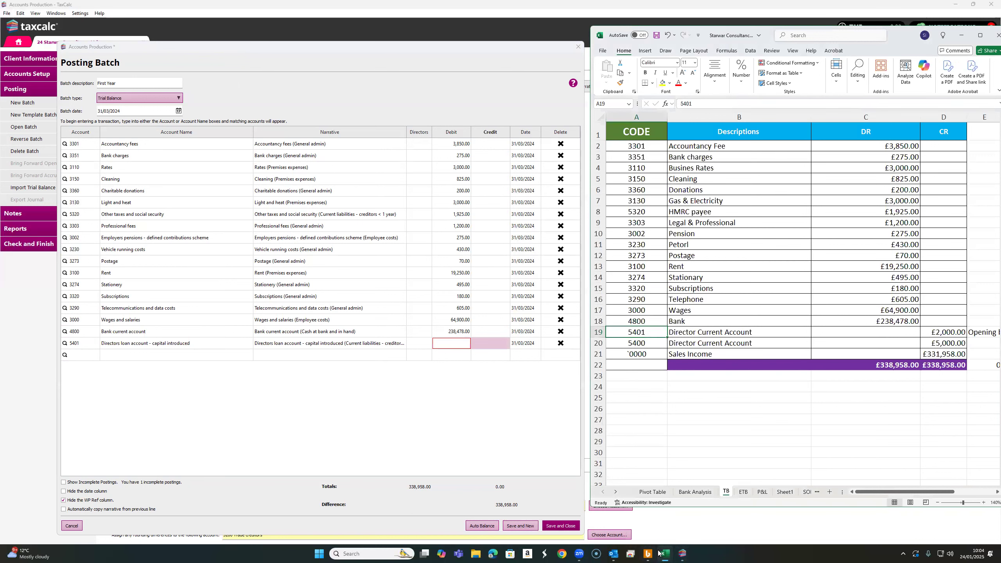
click(483, 344)
text(2000)
click(79, 359)
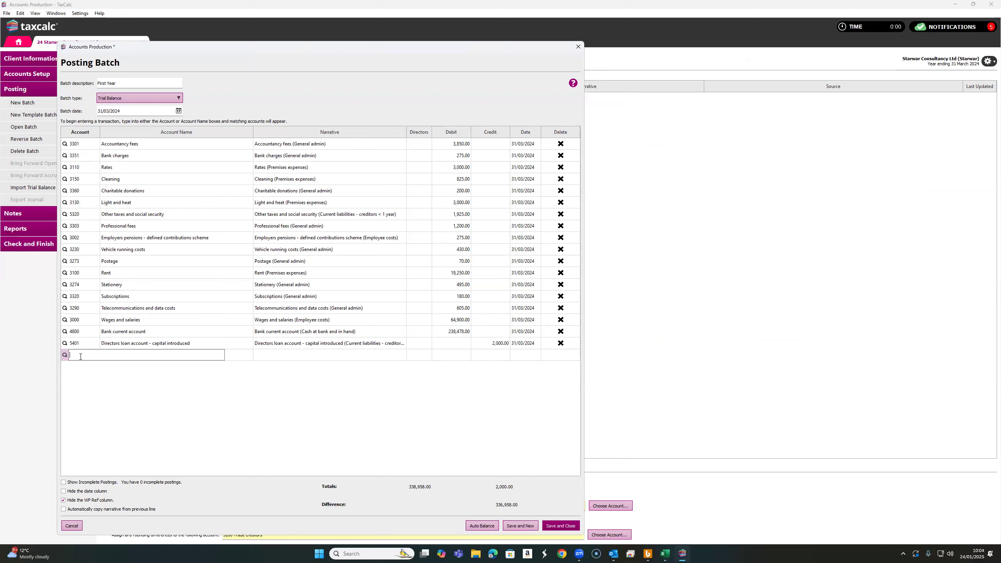
Add a posting line for account 5400 Directors loan account with a credit of 5,000
click(665, 553)
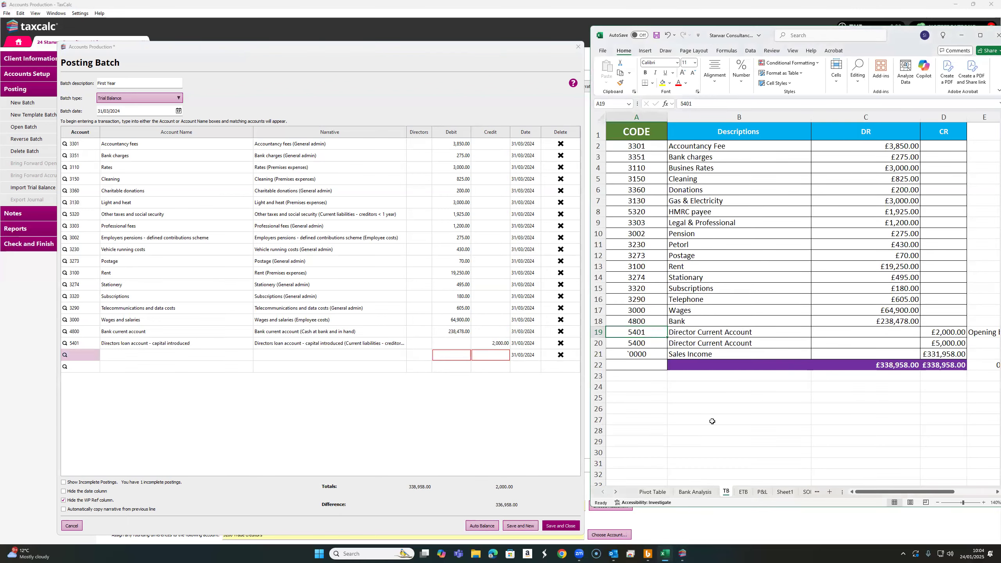
click(640, 343)
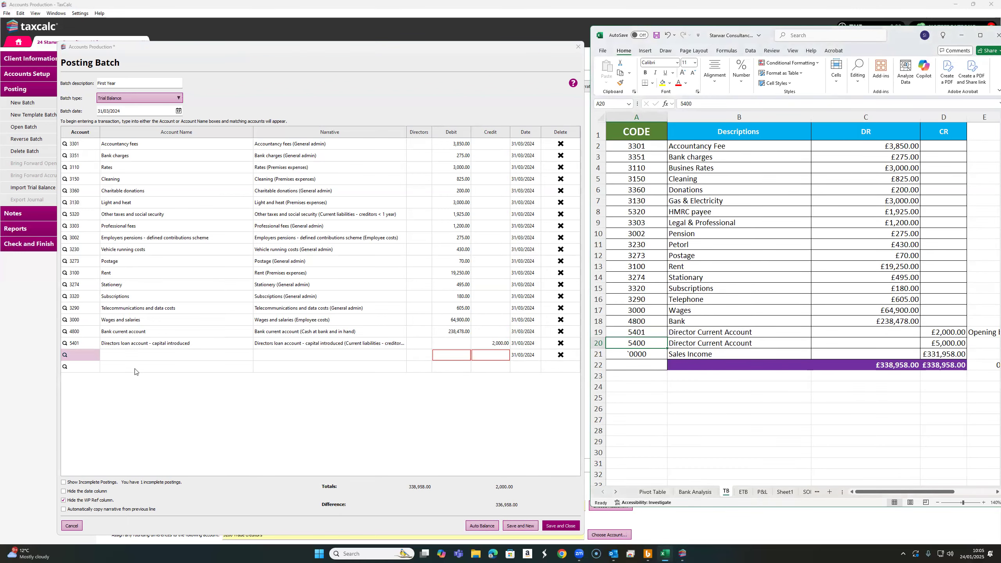
click(82, 354)
text(5400)
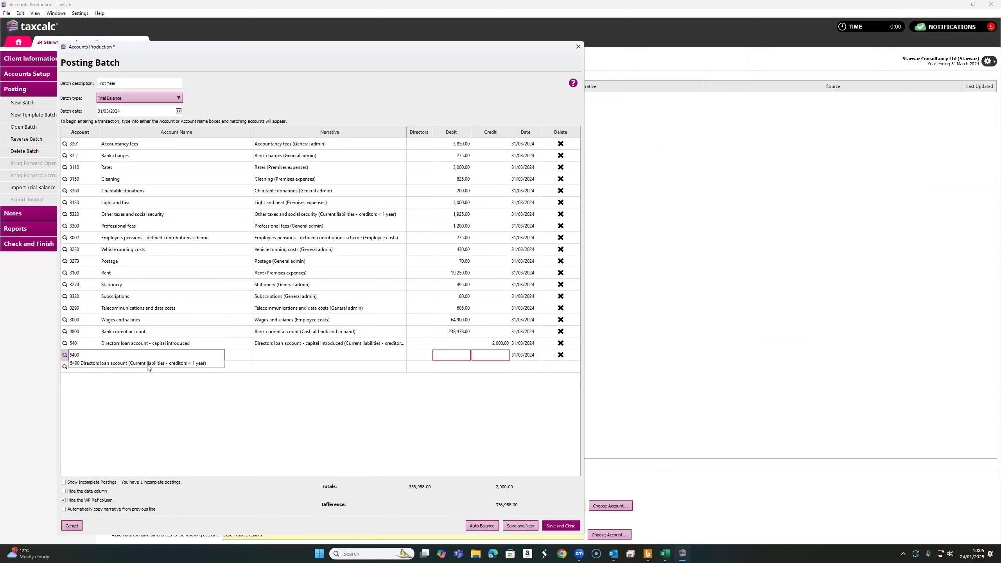
click(148, 367)
click(501, 357)
click(665, 554)
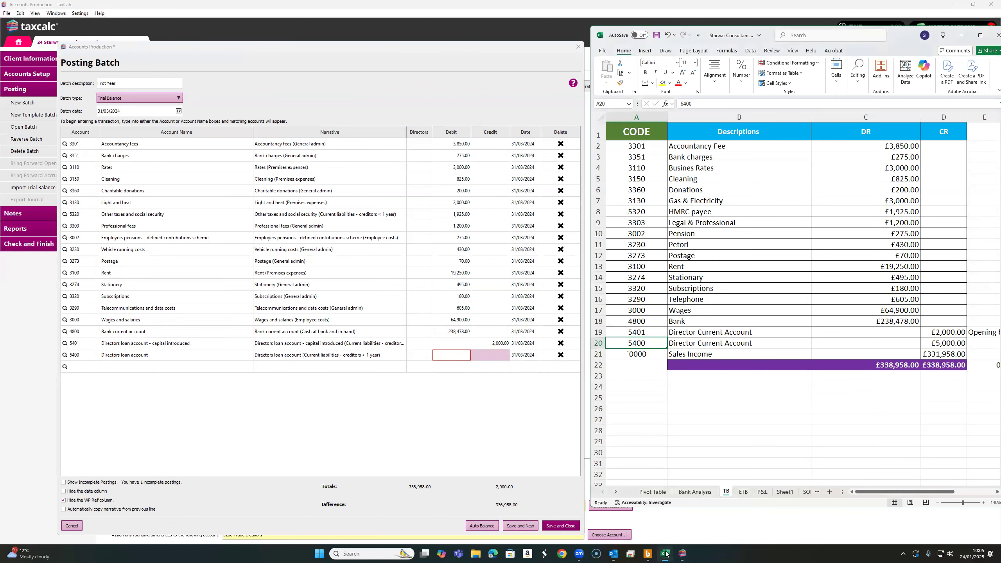
click(508, 402)
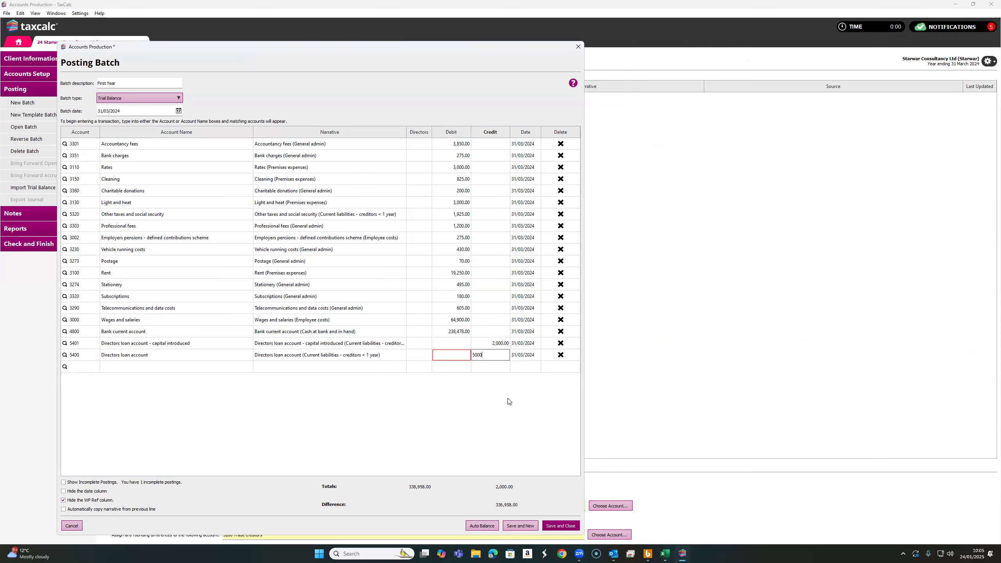
click(99, 367)
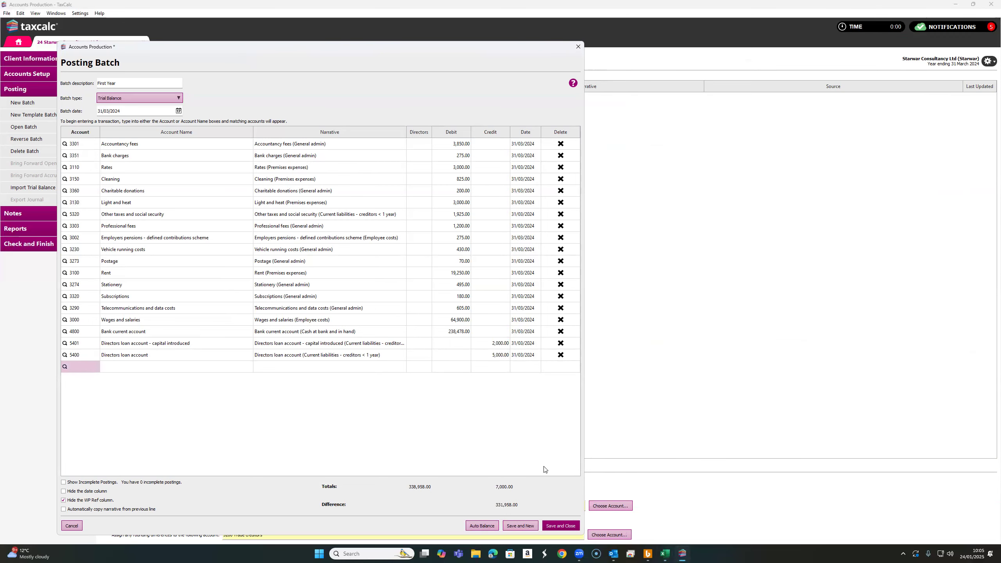
Add a posting line for account 0000 Sales with a credit of 331,598
click(665, 554)
click(642, 355)
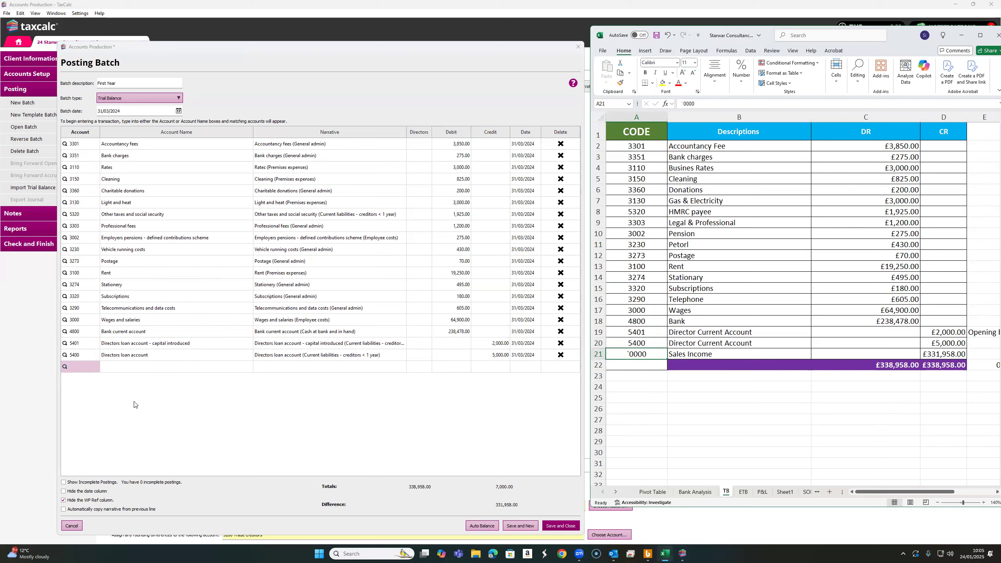
click(80, 367)
text(0000 Sales (Sales)
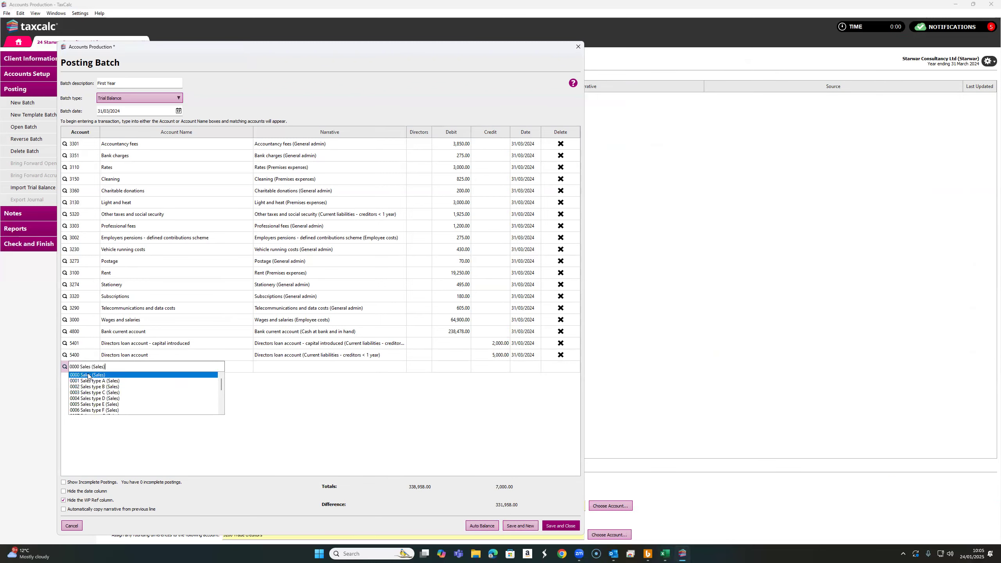
click(88, 375)
click(495, 366)
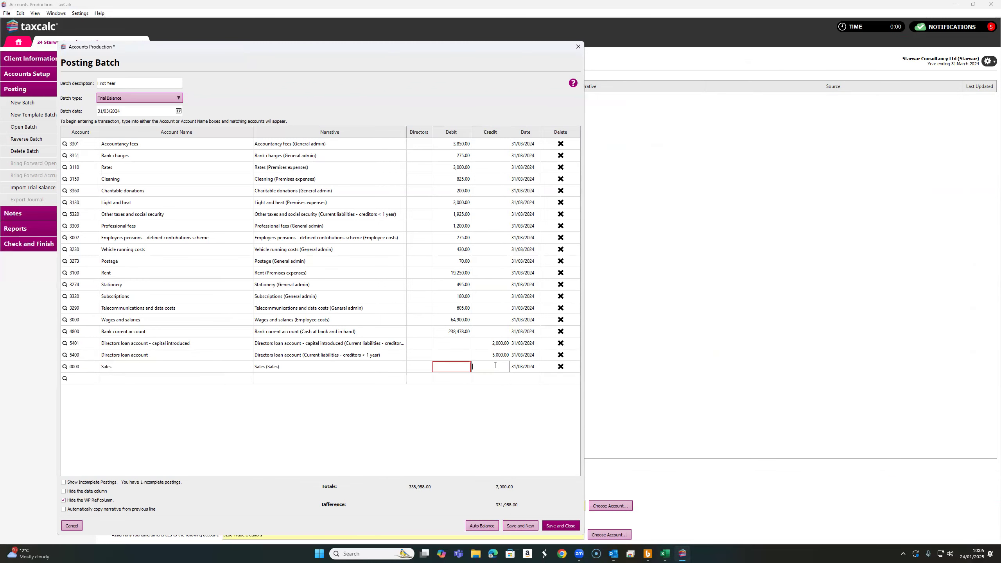
text(331,598)
click(484, 381)
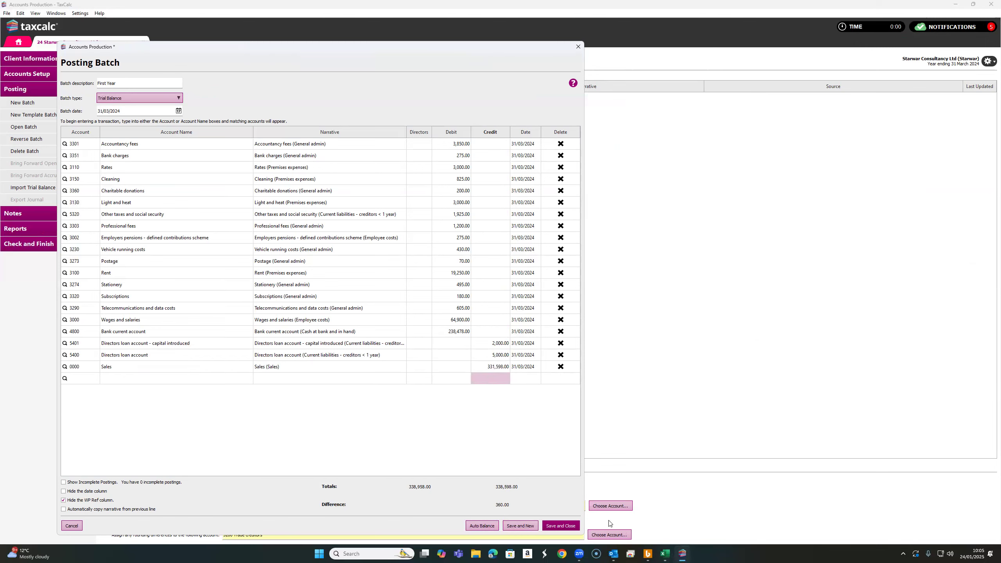
Correct the Sales line's credit to 331,958 to match the spreadsheet
click(665, 554)
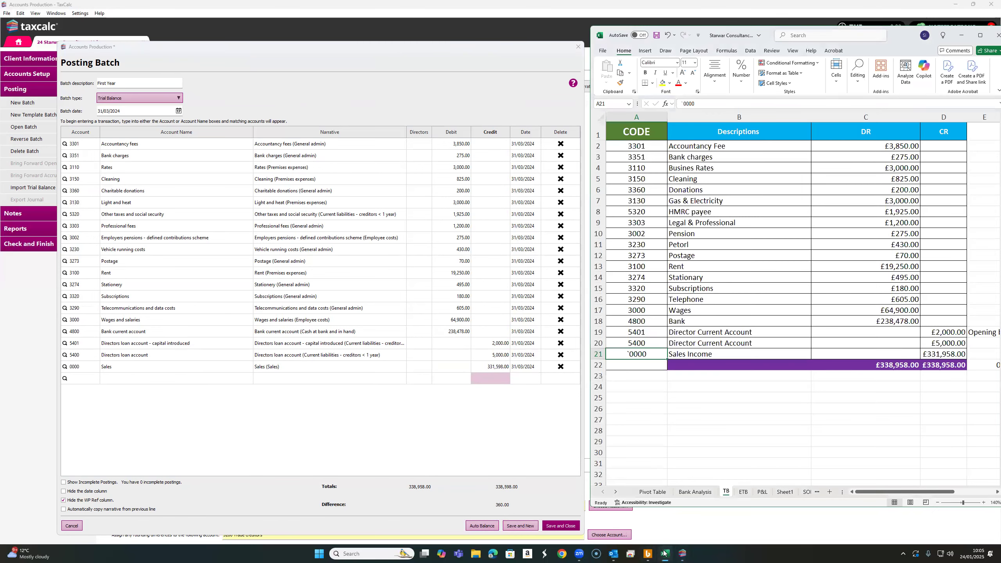
click(504, 368)
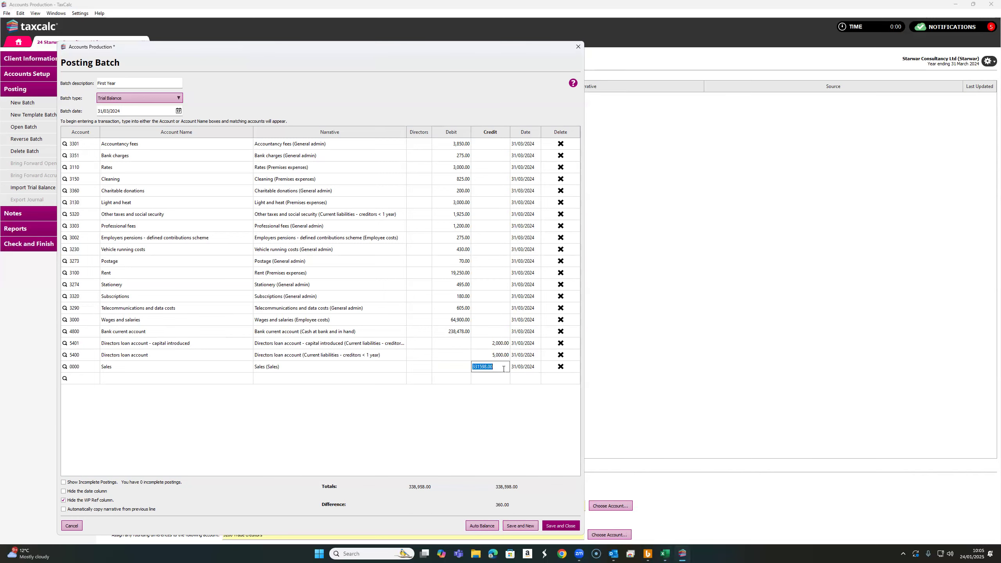
text(331)
key(Return)
Widen the posting batch window, then save and close the batch
drag(586, 417, 743, 411)
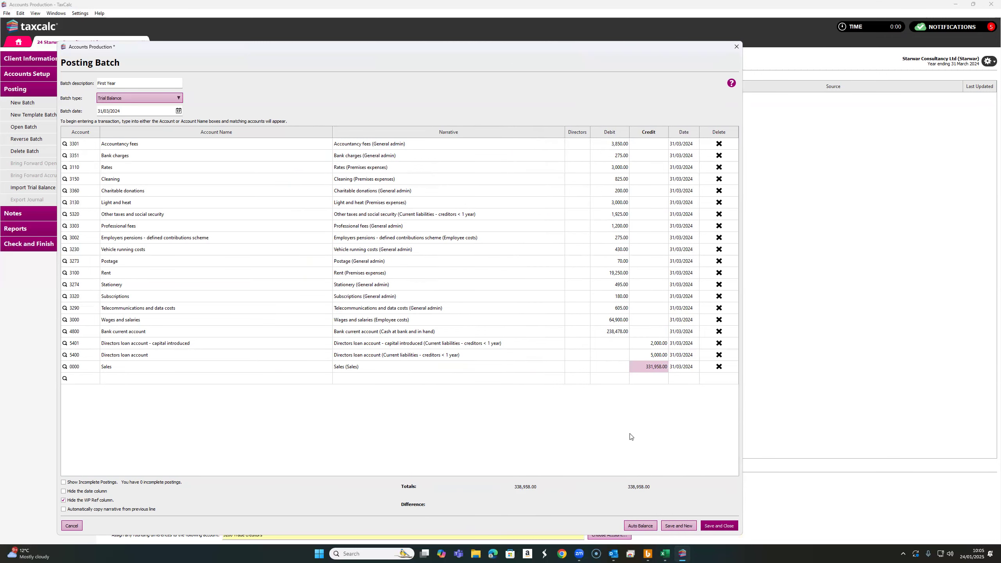
click(137, 378)
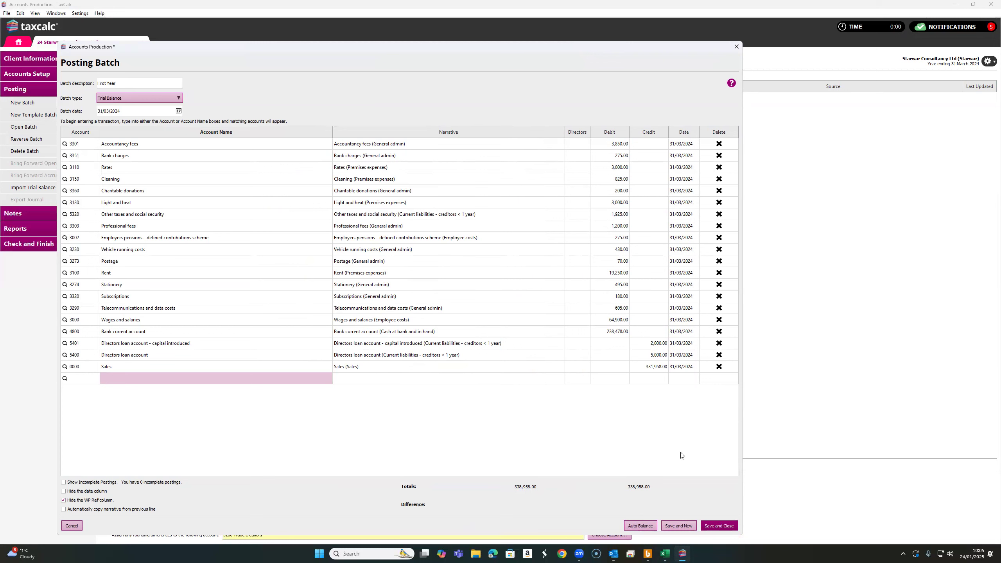
click(728, 527)
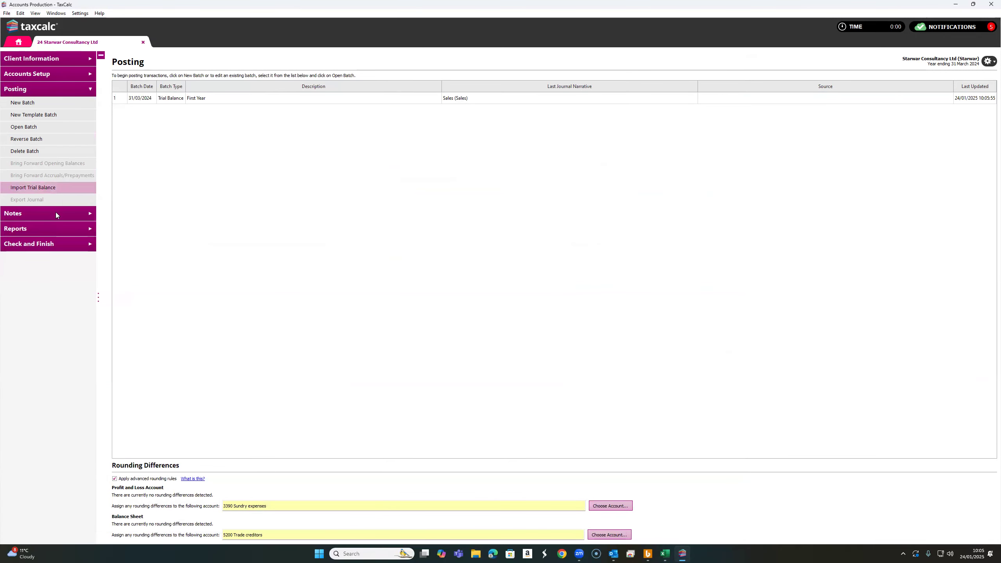
Open the Full Financial Statements report from the reports section
click(57, 226)
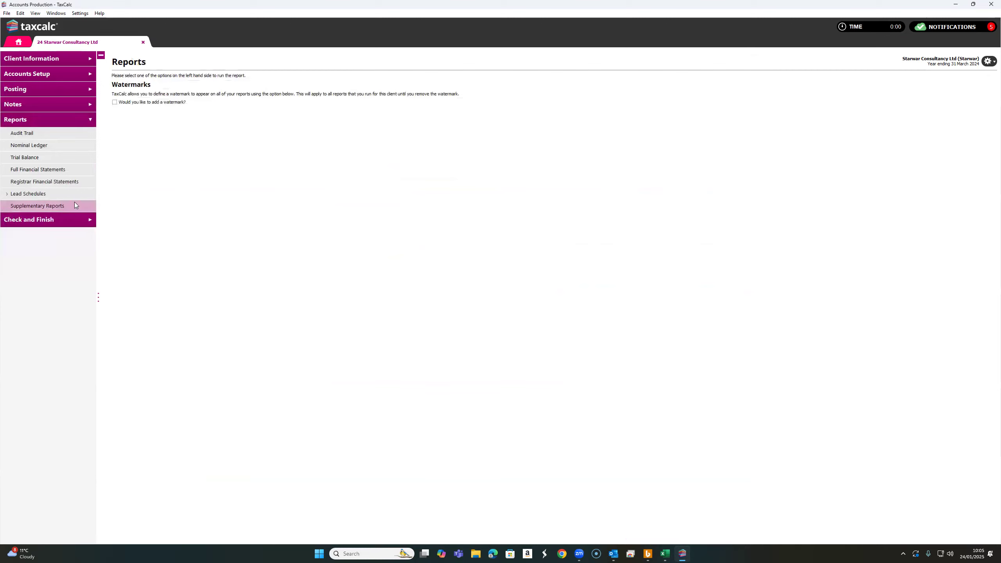
click(54, 170)
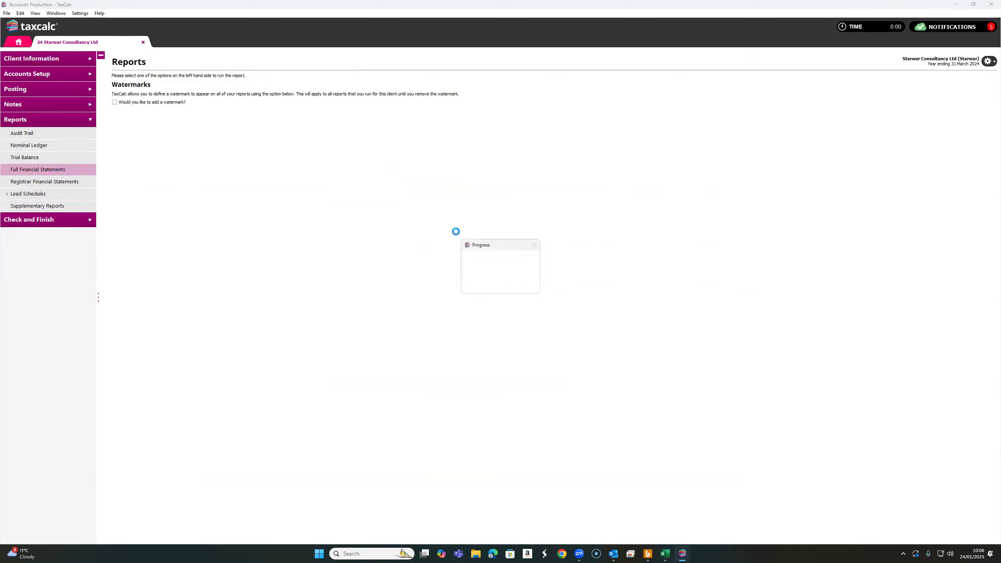
scroll(551, 236, down, 10)
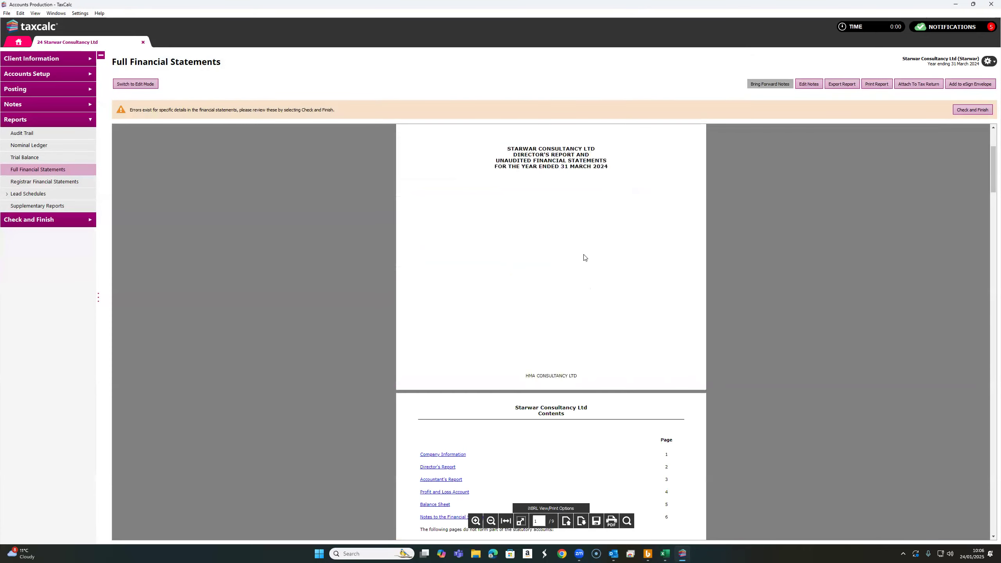
Review the director's report, profit and loss account and balance sheet pages of the statements
scroll(650, 291, down, 15)
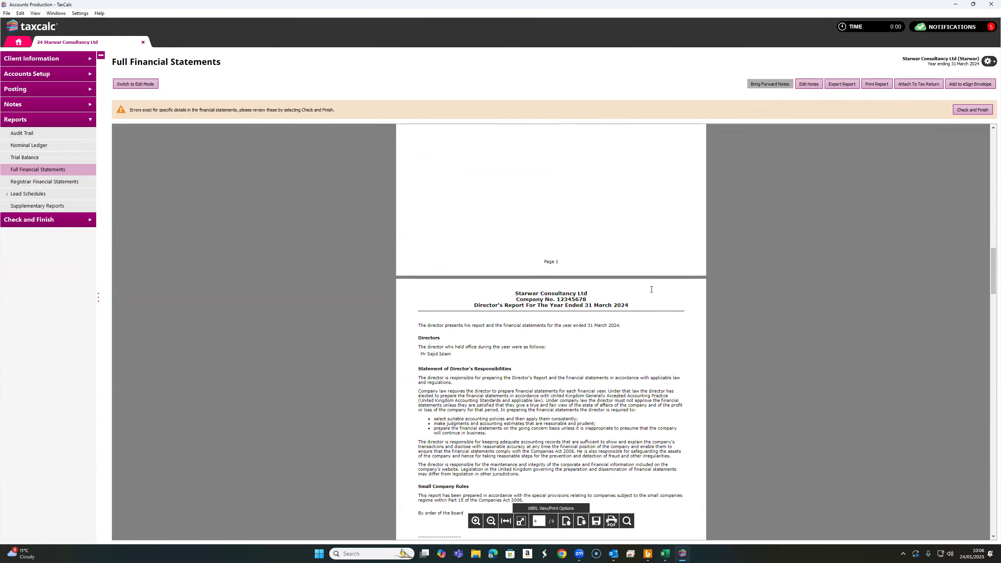
scroll(652, 290, down, 5)
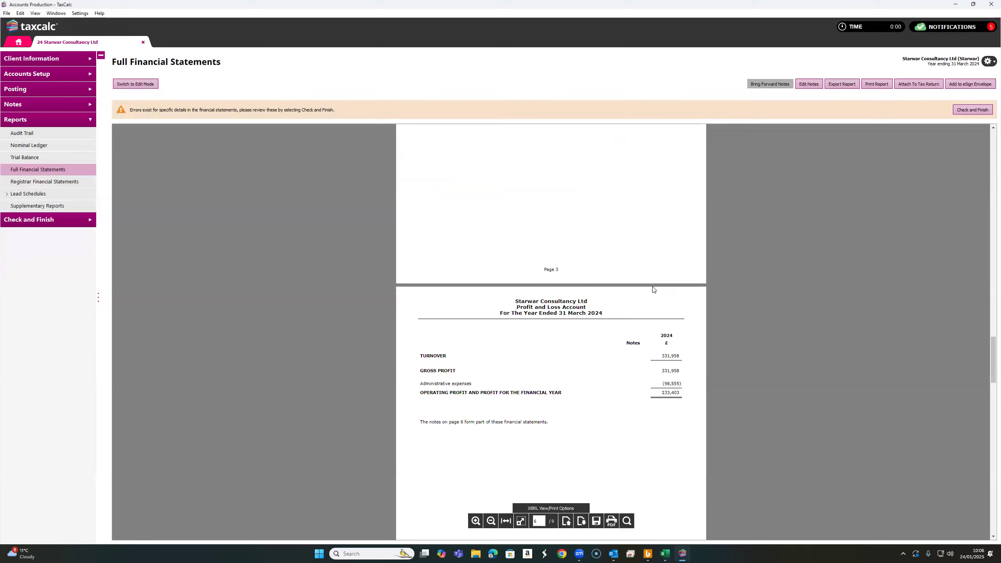
scroll(654, 288, up, 10)
scroll(656, 284, up, 5)
scroll(650, 290, down, 6)
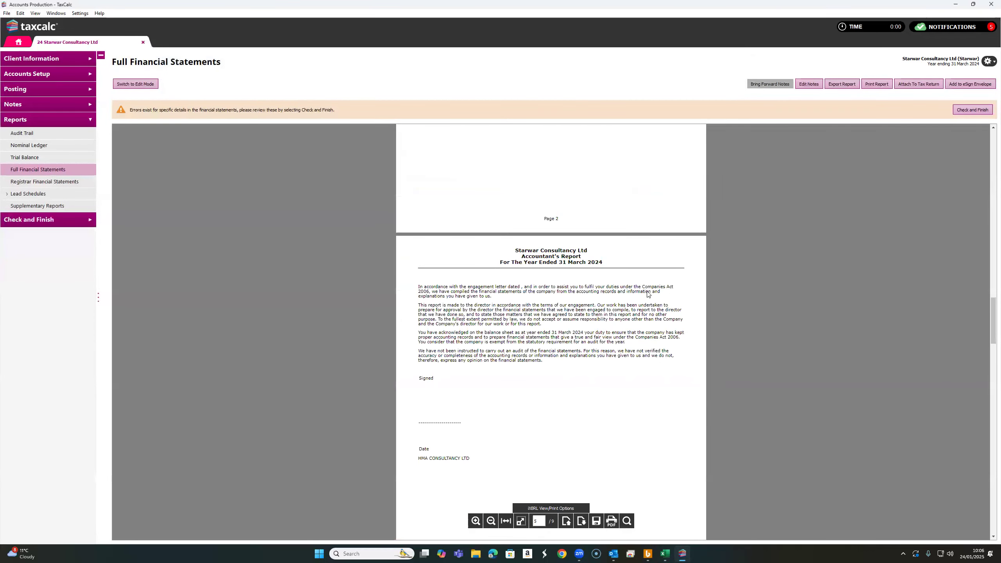
scroll(648, 294, down, 5)
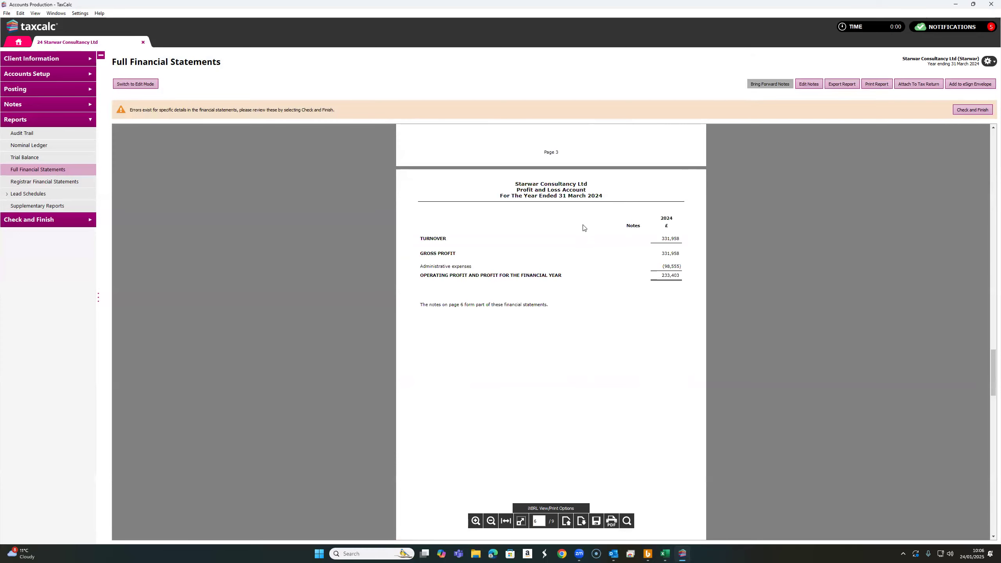
drag(560, 196, 601, 196)
click(553, 239)
scroll(670, 280, down, 10)
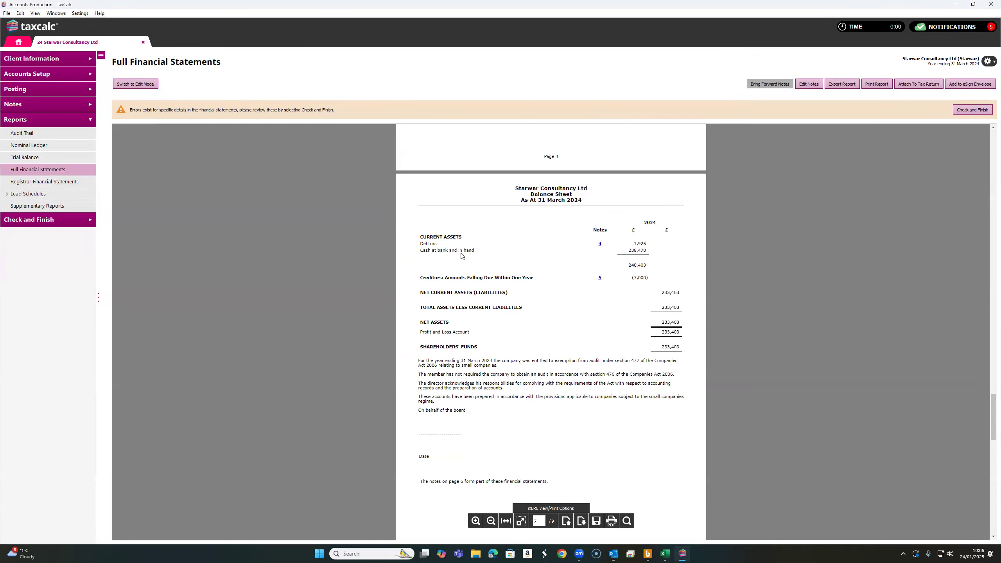
scroll(622, 308, down, 8)
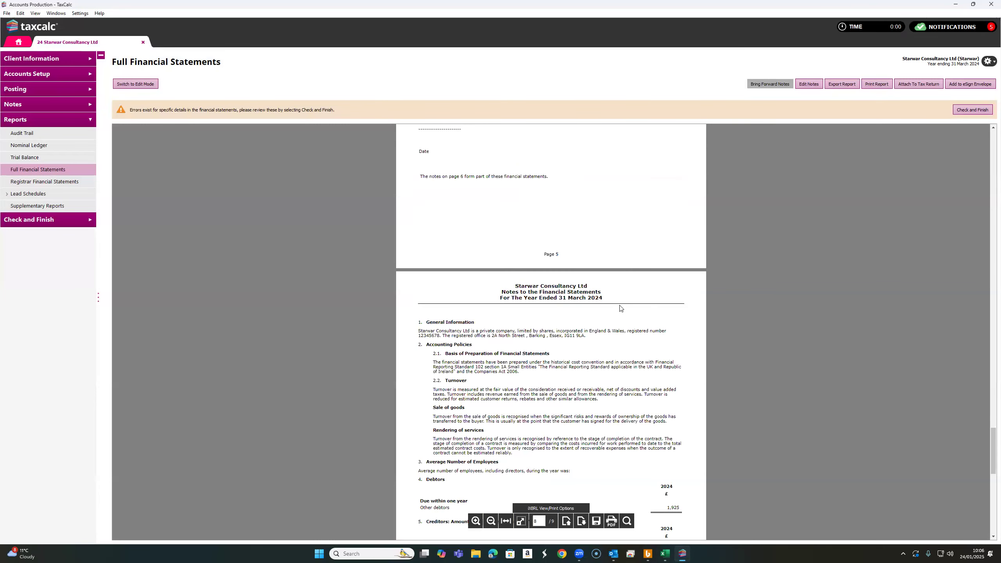
scroll(621, 308, down, 3)
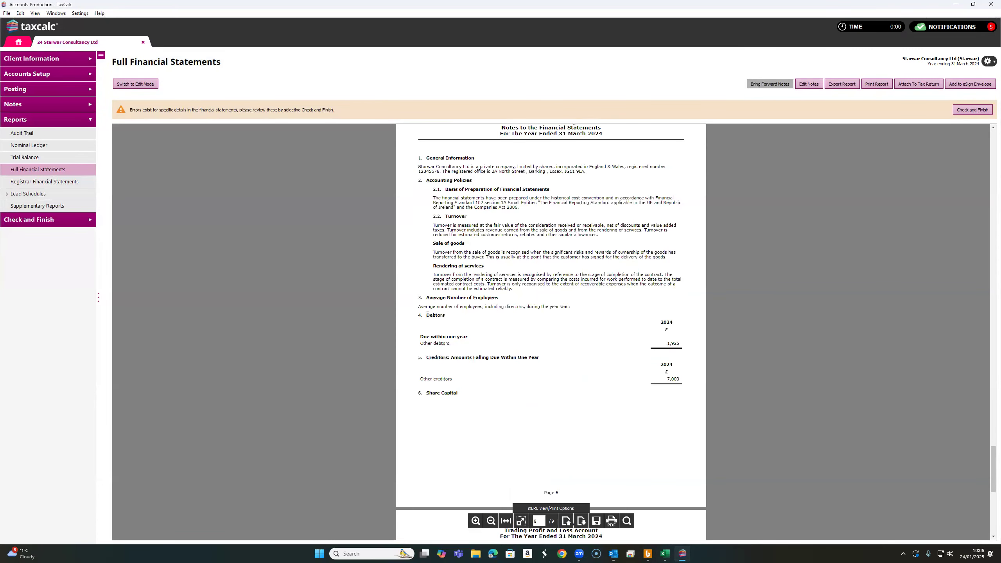
Review the notes and the trading profit and loss account figures in the statements
drag(423, 307, 519, 311)
click(566, 327)
scroll(560, 333, down, 5)
scroll(563, 337, down, 3)
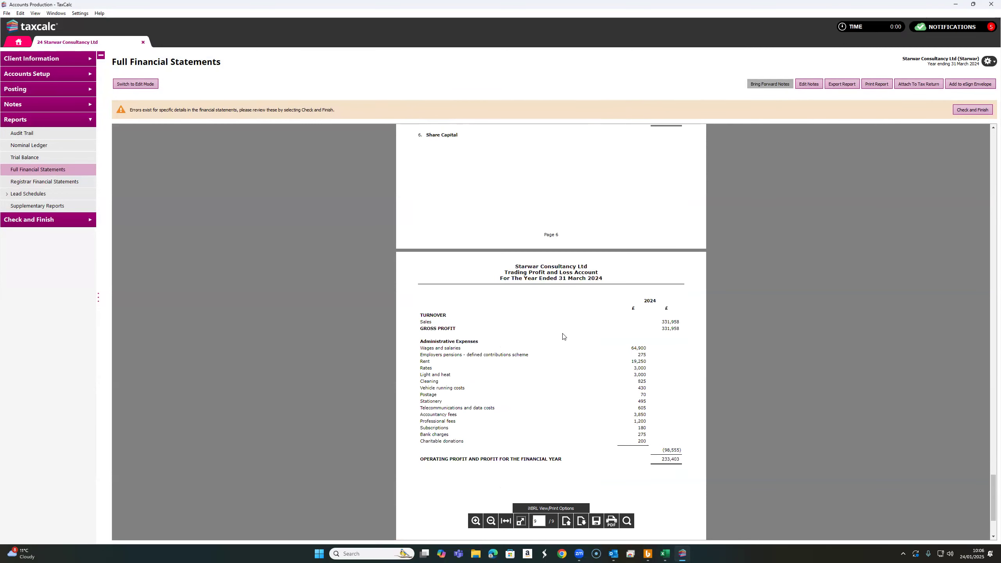
scroll(564, 336, down, 3)
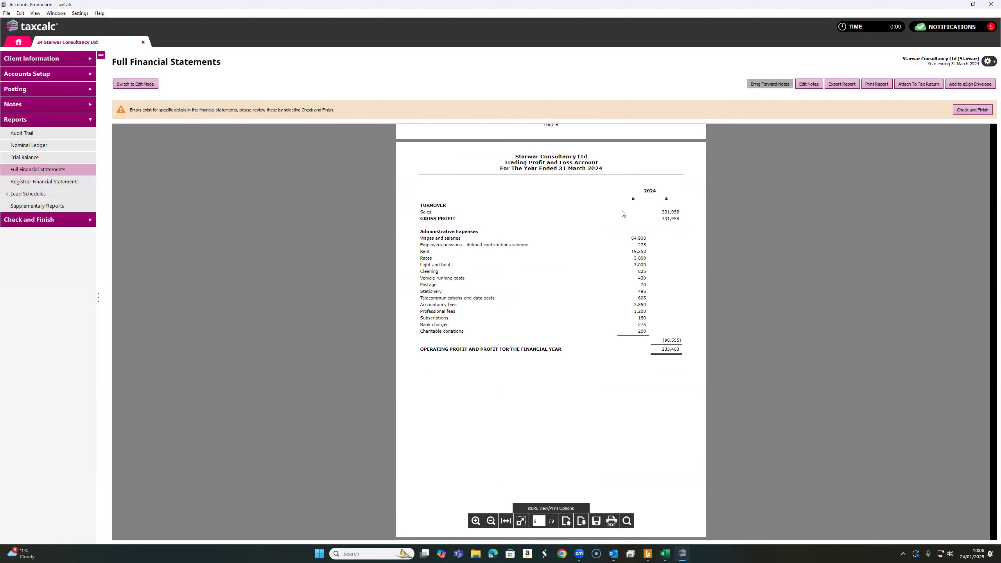
double_click(431, 213)
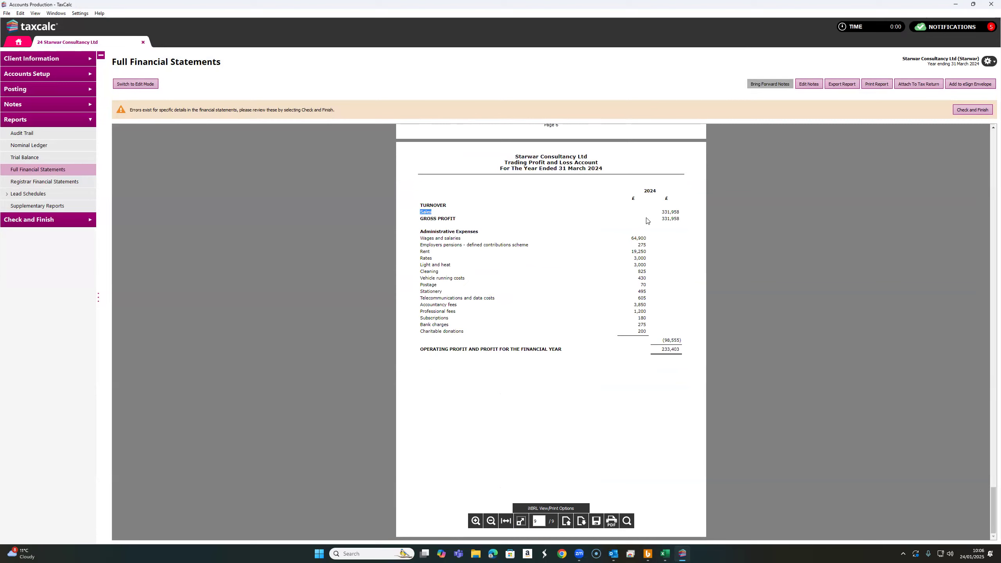
drag(424, 240, 444, 268)
drag(421, 299, 422, 299)
double_click(664, 350)
click(624, 384)
scroll(564, 331, up, 10)
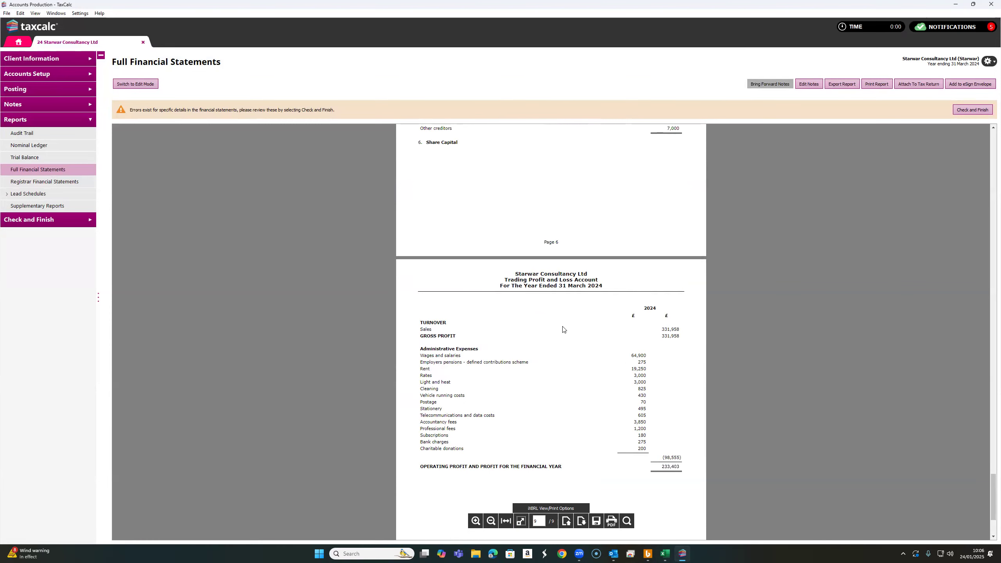
Scroll back through the financial statements to the cover page
scroll(547, 327, up, 4)
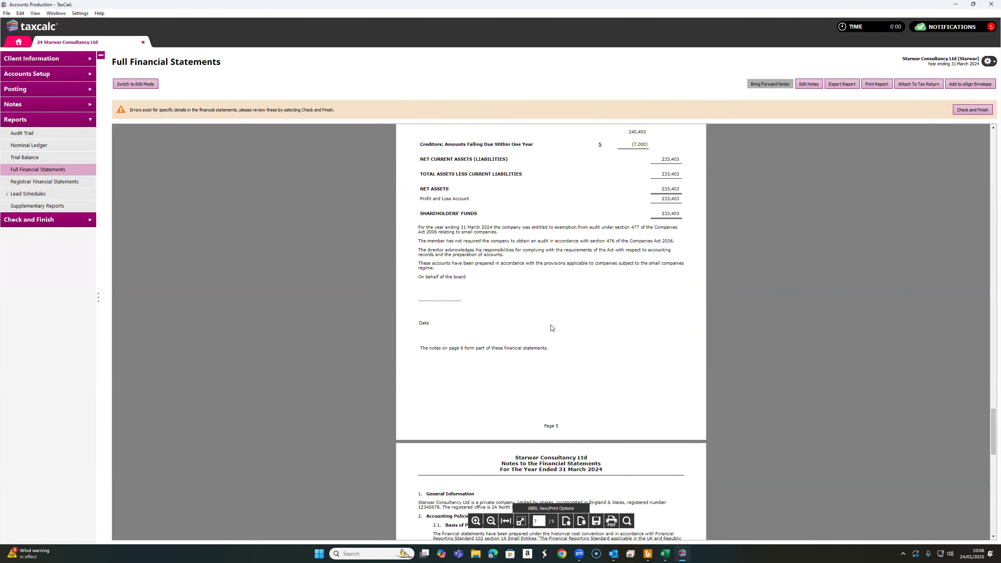
scroll(555, 326, up, 6)
scroll(555, 326, up, 10)
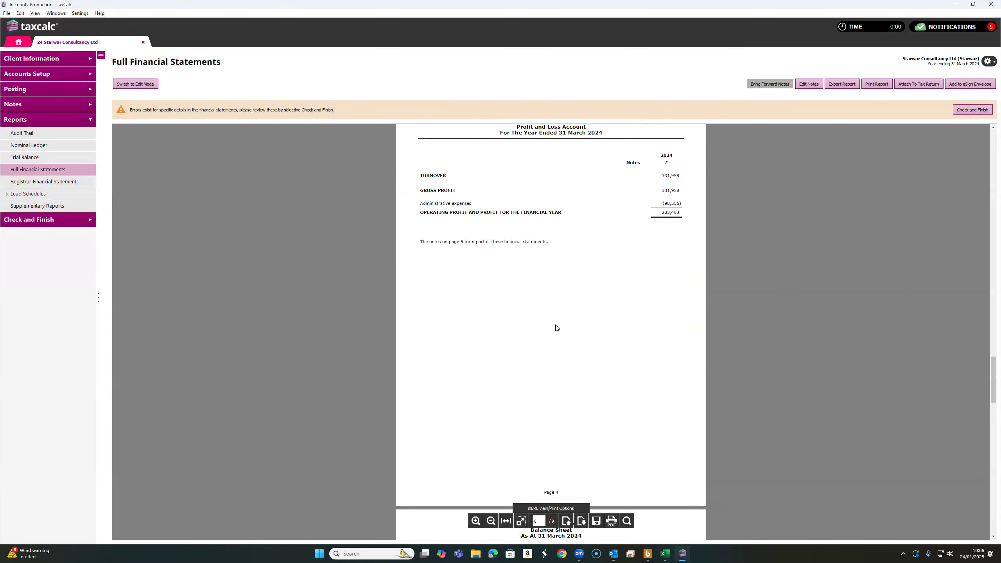
scroll(559, 326, up, 15)
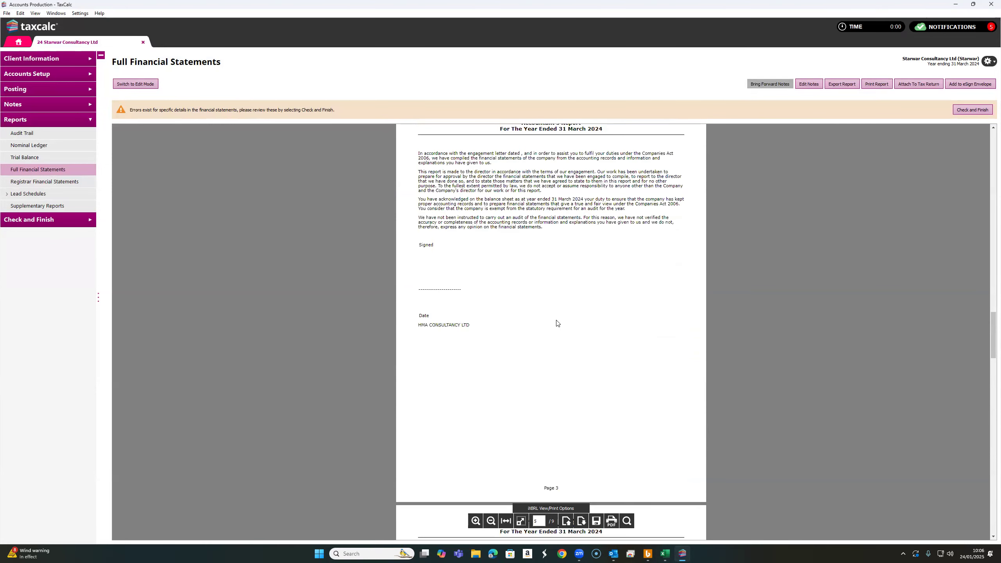
scroll(562, 319, up, 15)
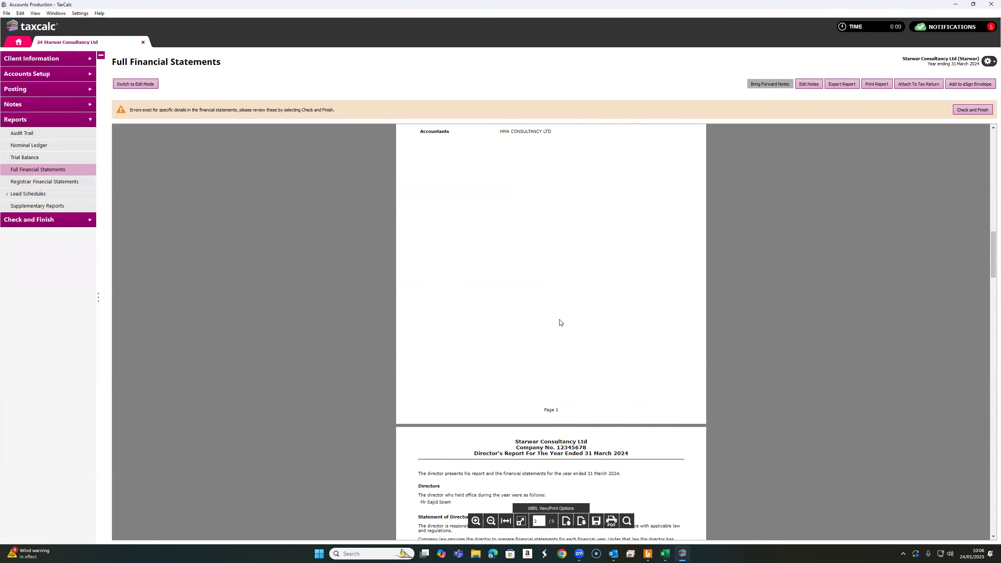
scroll(560, 311, up, 10)
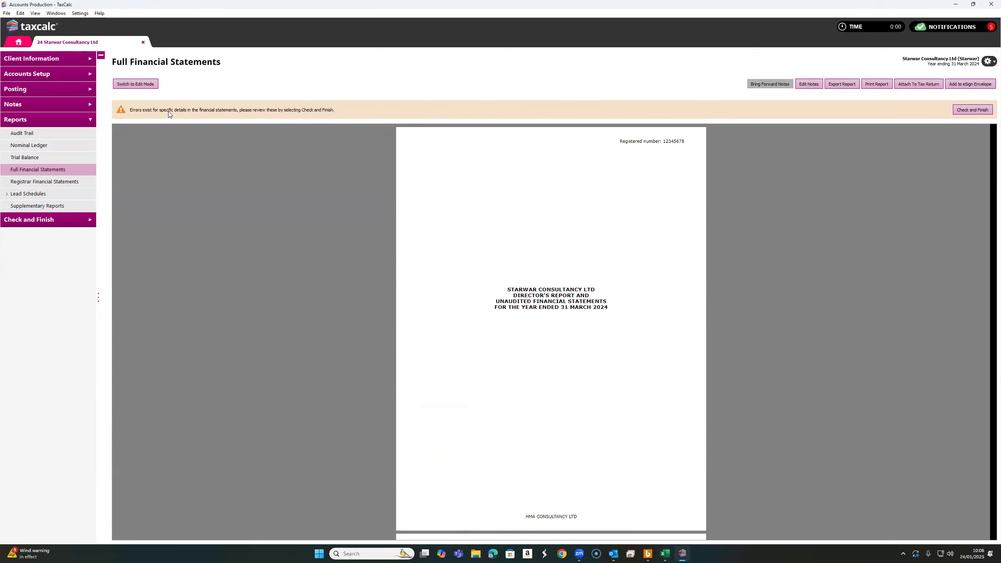
From Check and Finish, assign the company's director to both directors loan account postings in the batch, then save and close it
click(980, 112)
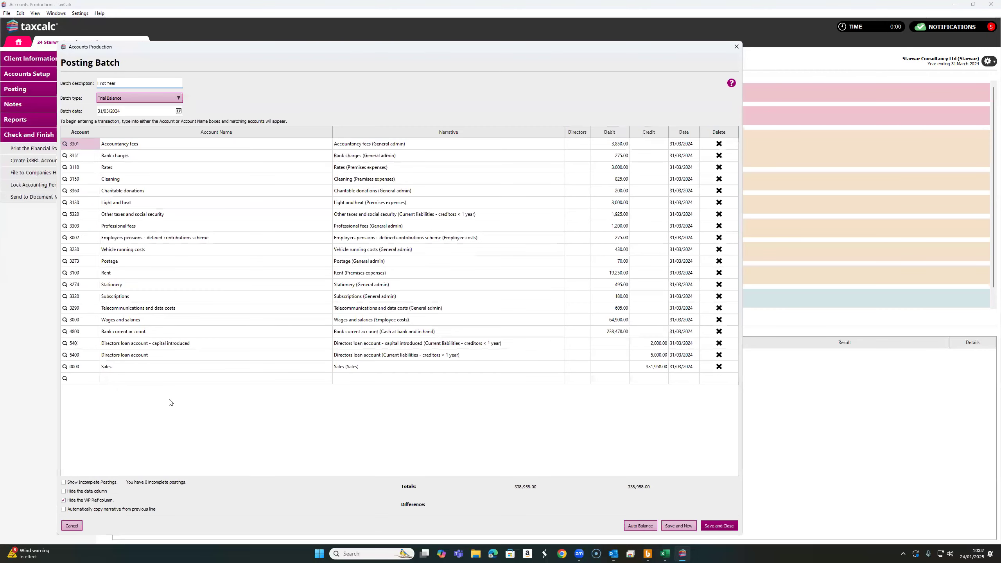
click(148, 343)
click(144, 357)
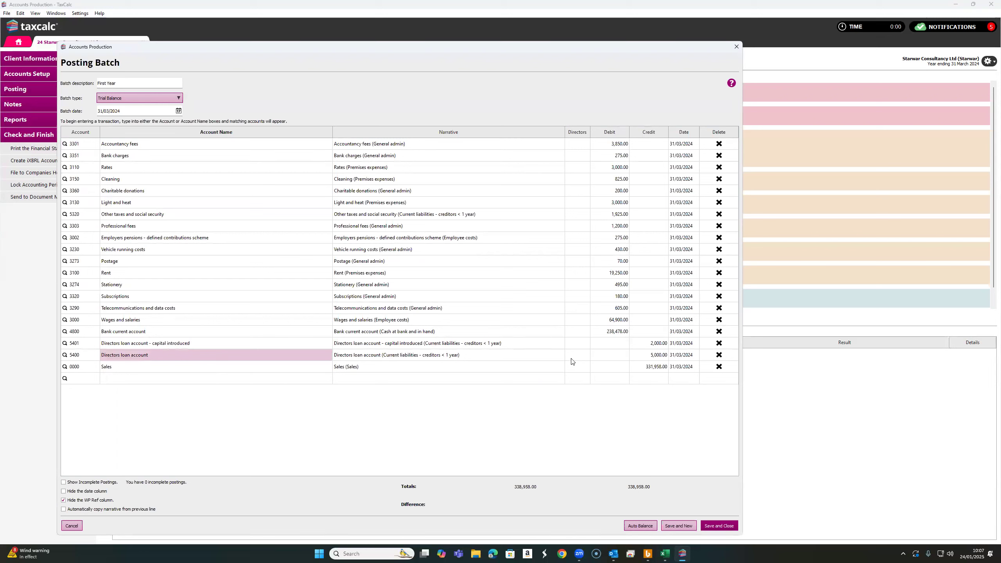
click(577, 344)
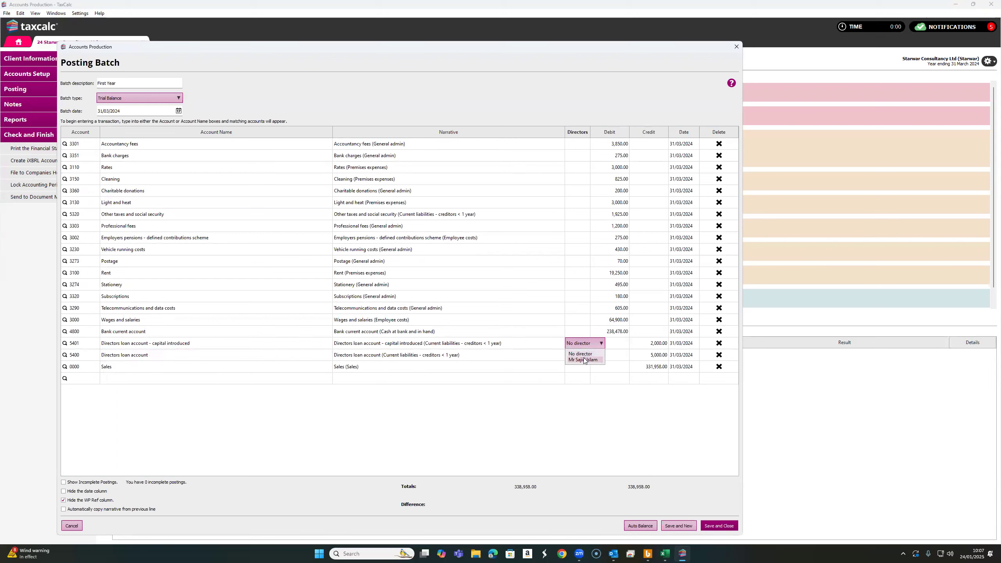
click(583, 360)
click(580, 357)
click(580, 357)
click(582, 371)
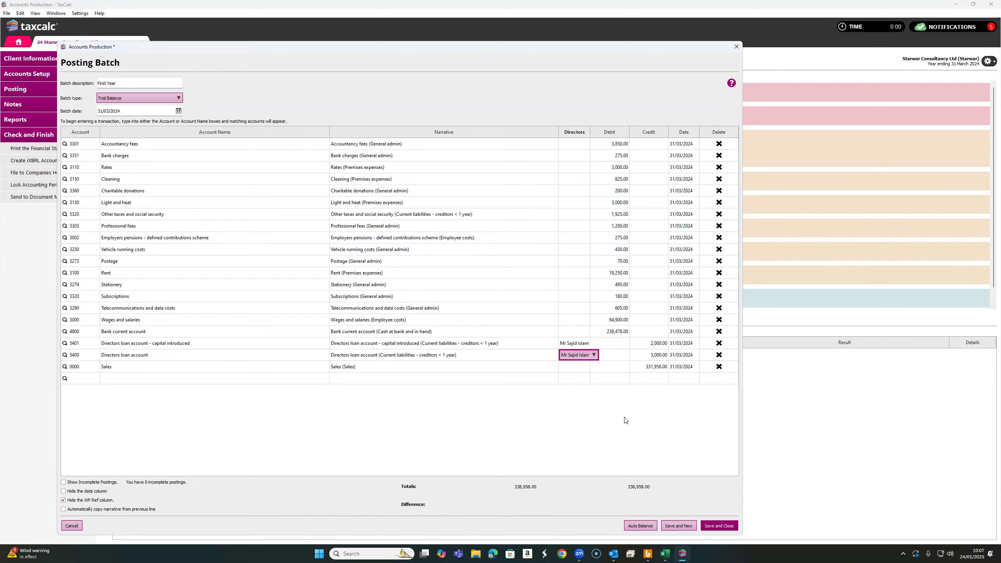
click(726, 525)
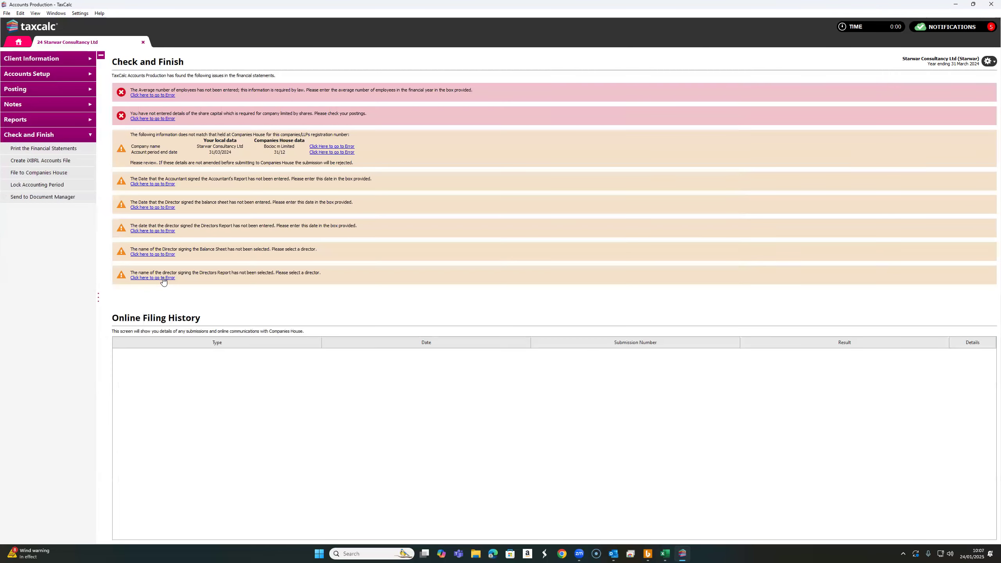
Set the director's report signature date to 24/01/2025 and save the notes
click(163, 278)
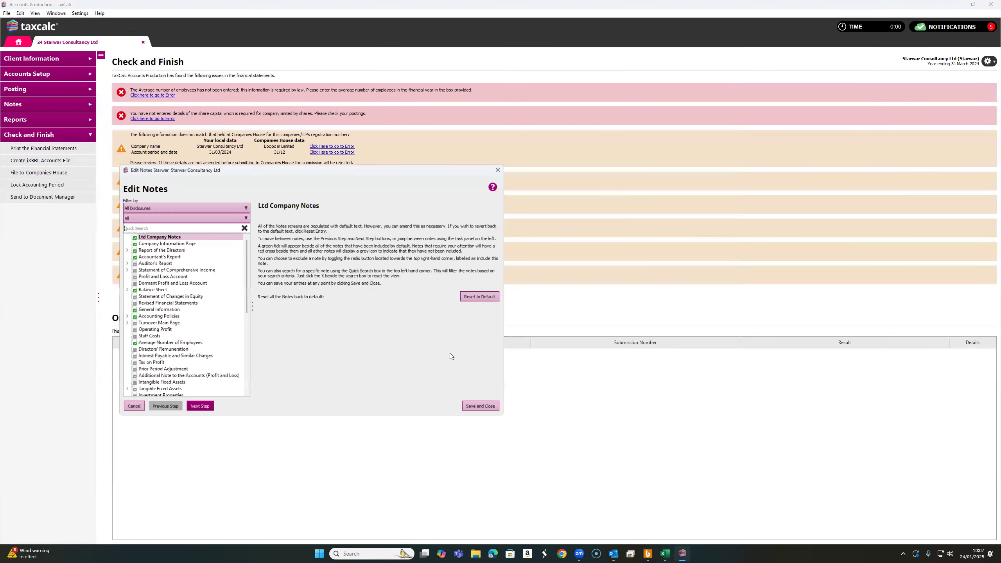
click(339, 251)
click(315, 266)
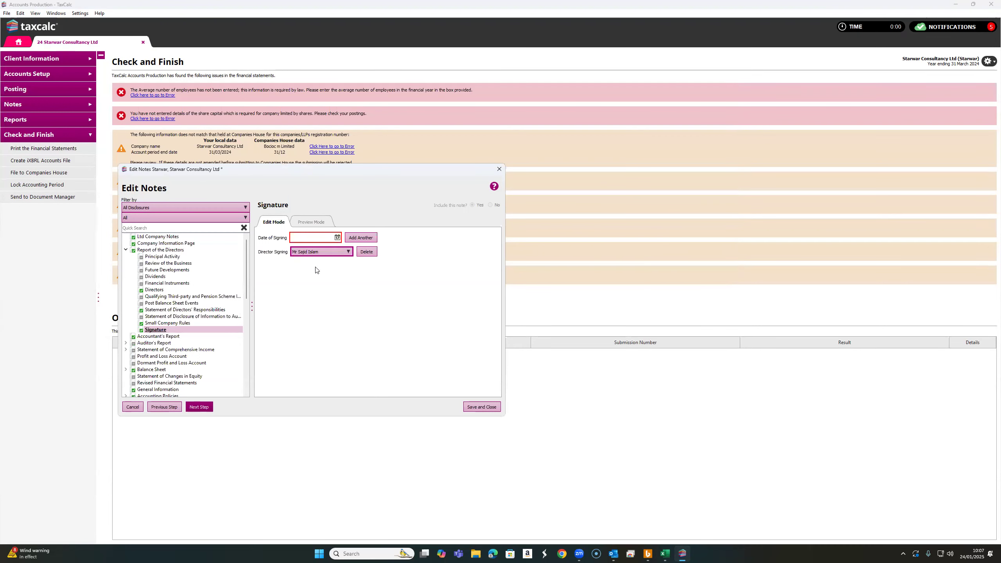
click(337, 238)
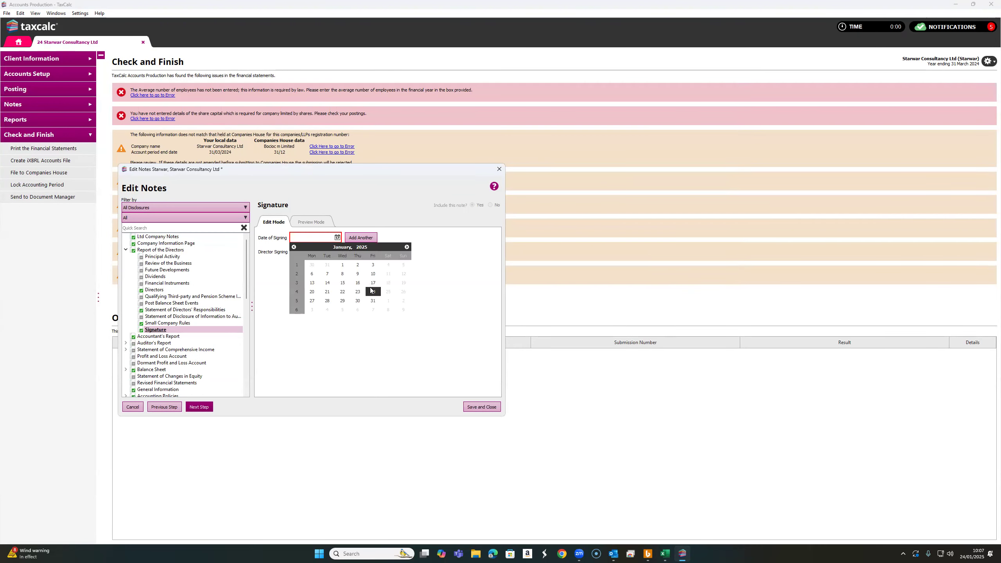
click(372, 291)
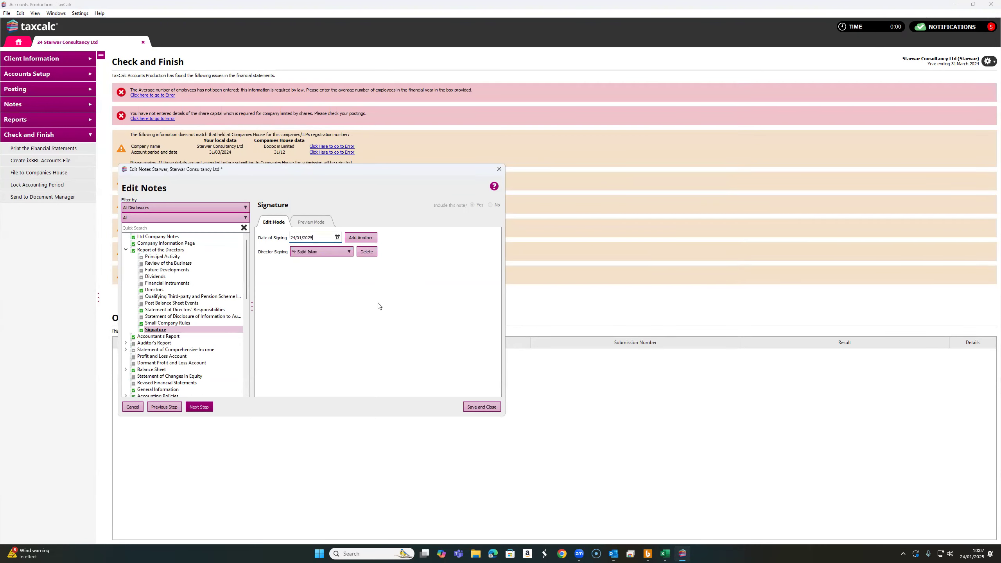
click(485, 406)
Fill in the balance sheet approval director and date of approval, then save the notes
click(168, 232)
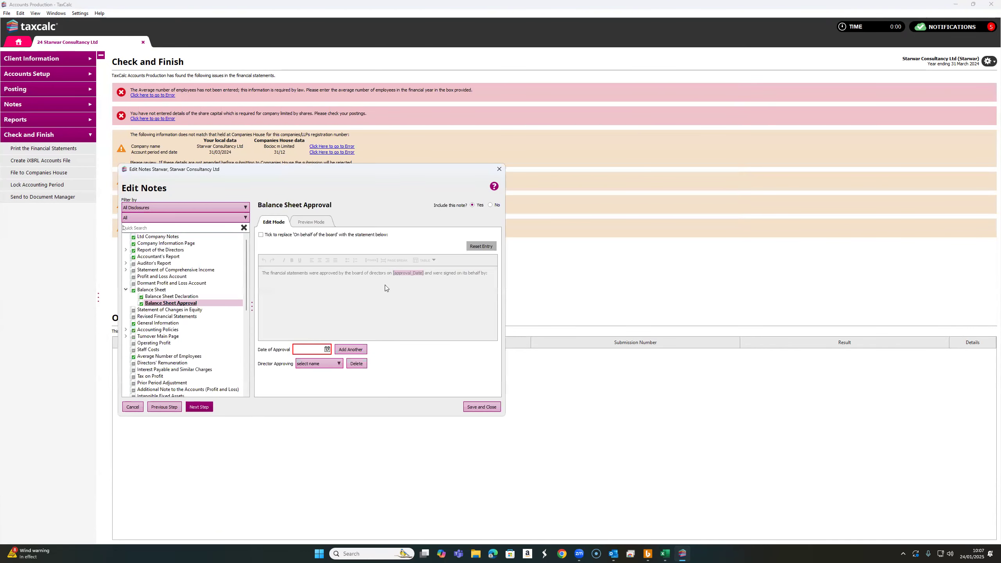
click(322, 361)
click(319, 360)
click(328, 349)
click(378, 402)
click(480, 407)
Exclude the accountant's report note from the statements and save the notes
click(156, 184)
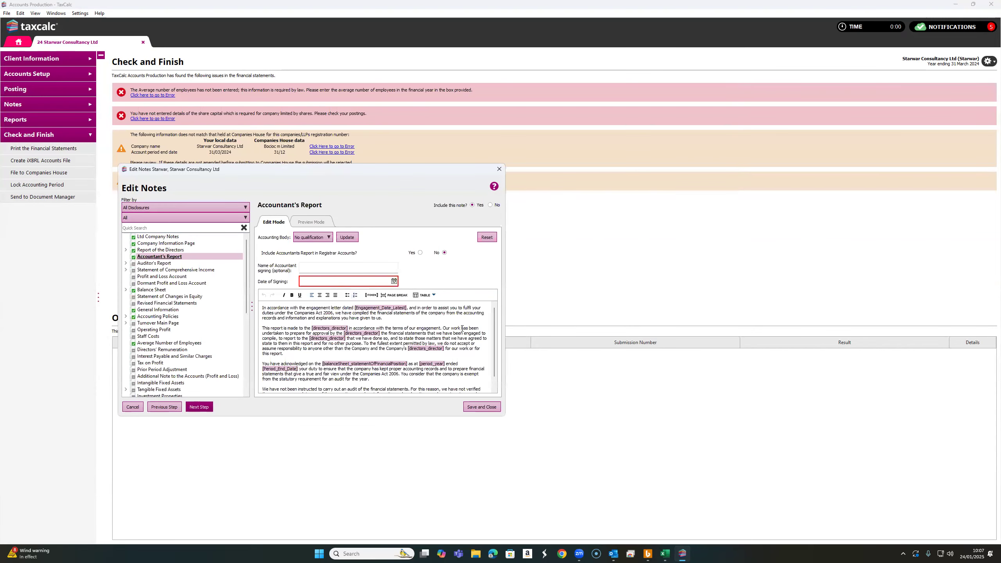
click(491, 205)
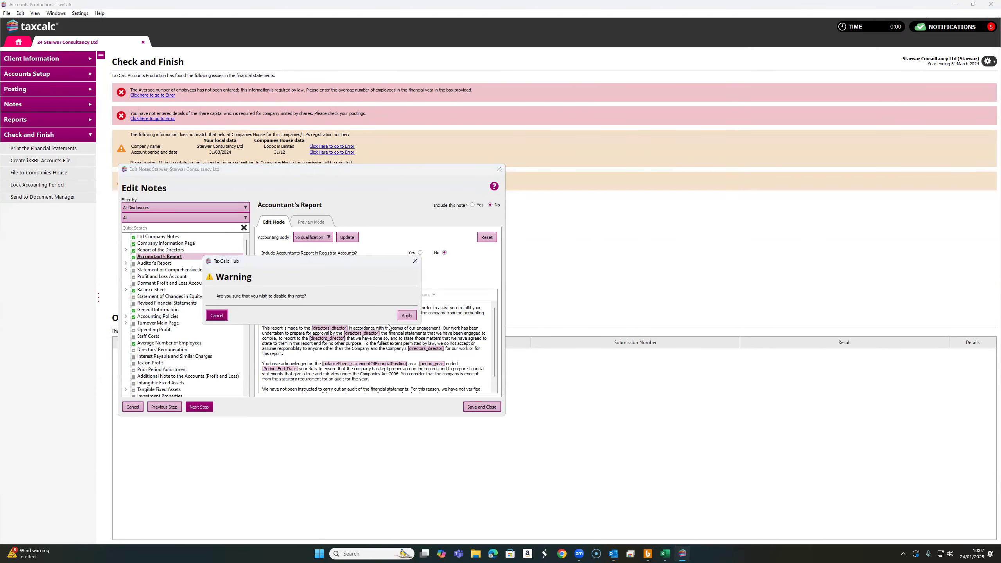
click(407, 316)
click(484, 407)
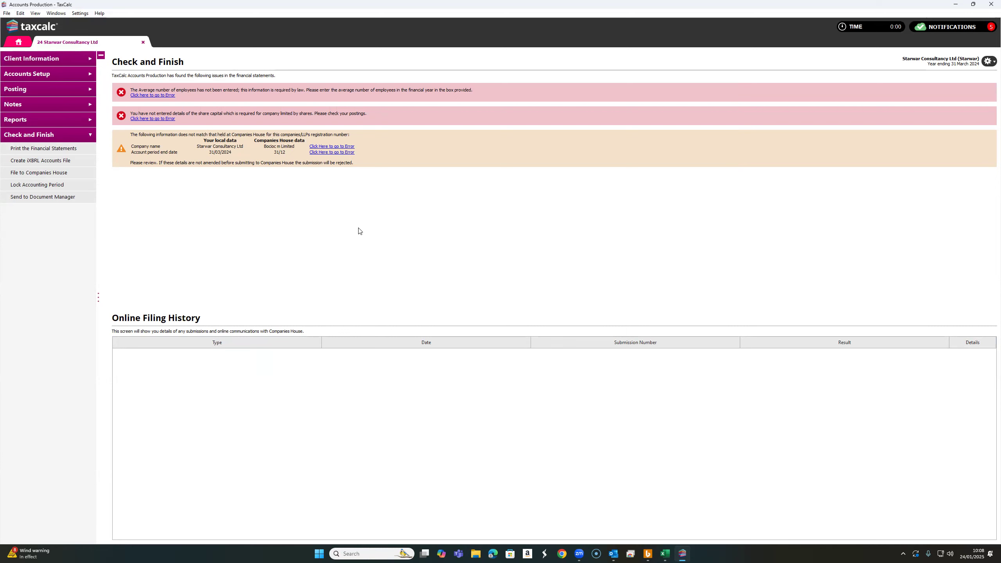
Reopen the Full Financial Statements report
click(157, 119)
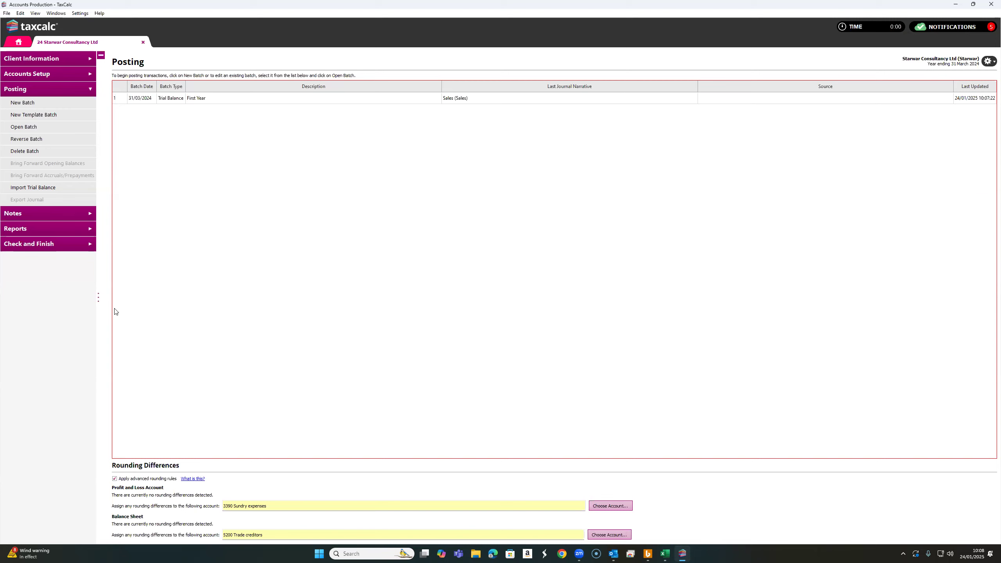
click(46, 231)
click(55, 169)
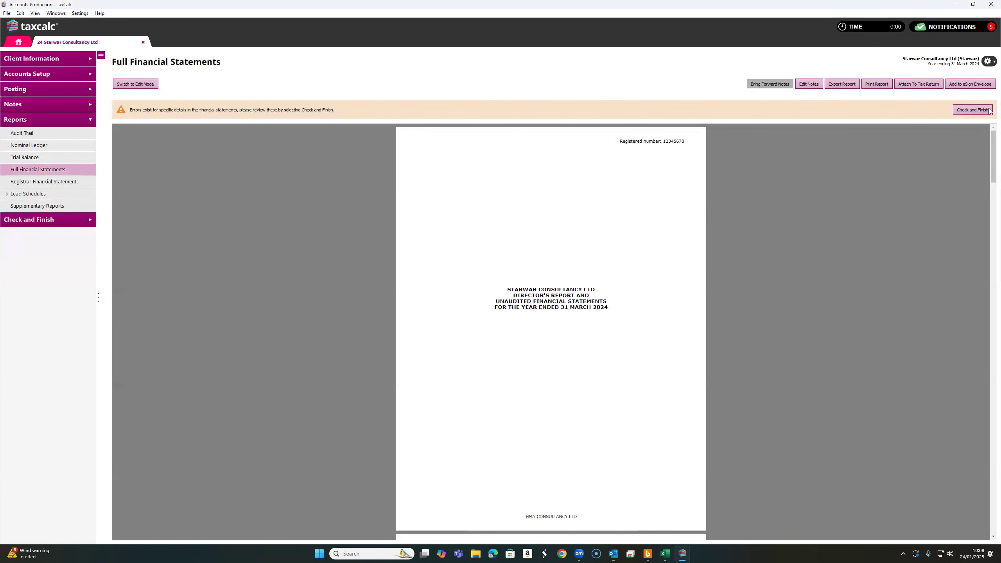
From Check and Finish, set the average number of employees to 10 and save the notes
click(990, 110)
click(148, 95)
click(398, 310)
text(10)
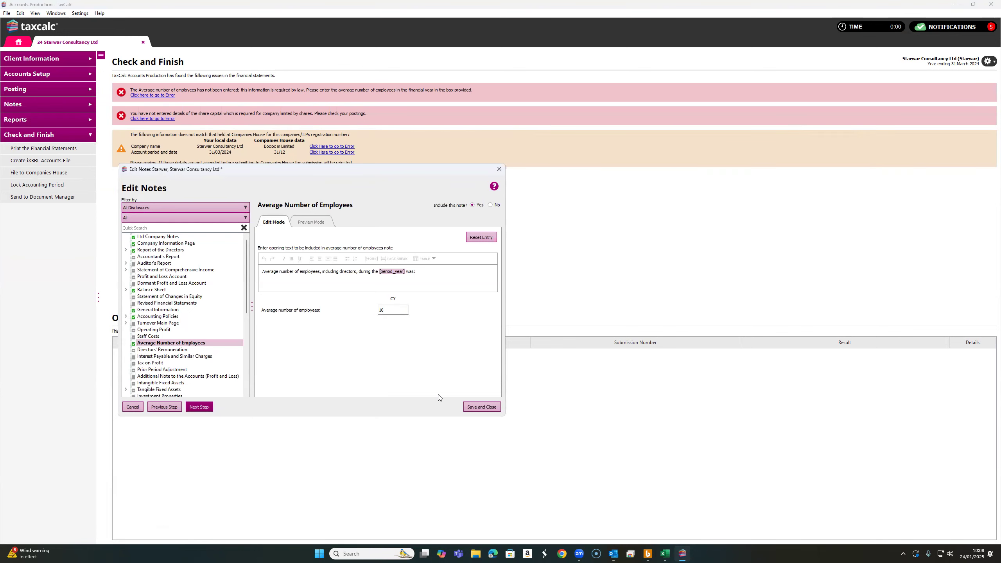
click(492, 409)
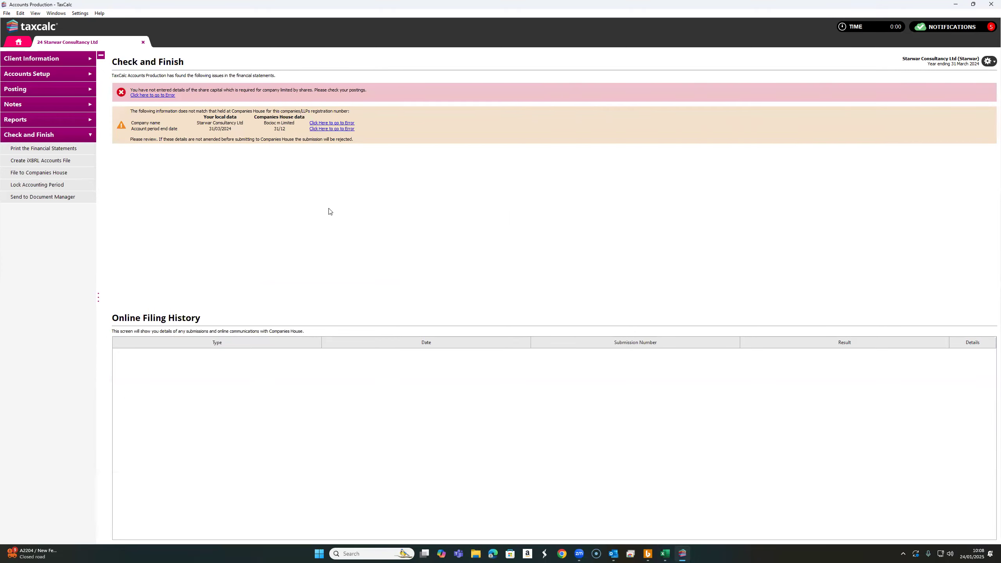
Reopen the First Year batch and add an Ordinary shares (Share capital) posting with a 100 credit
click(161, 96)
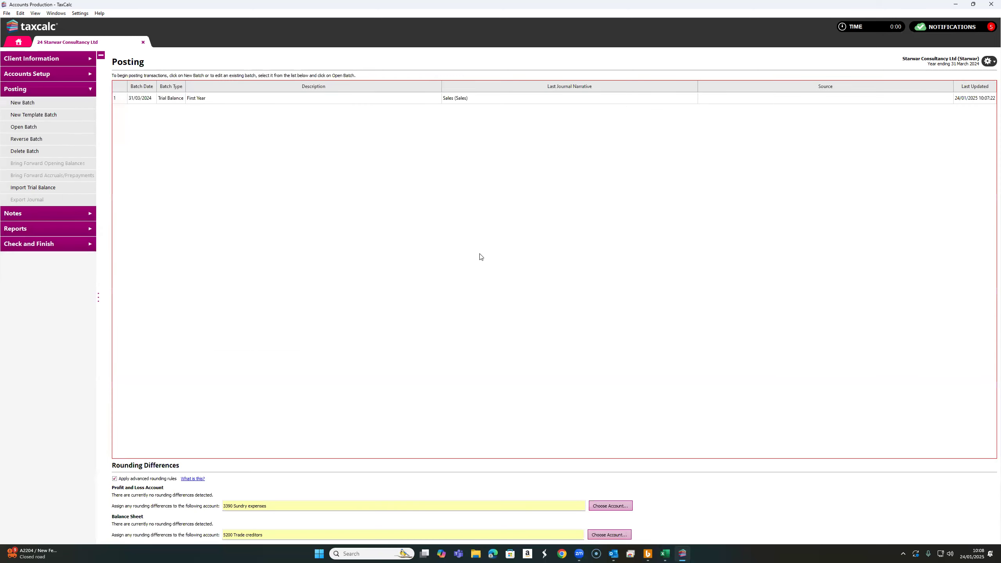
double_click(152, 98)
click(105, 378)
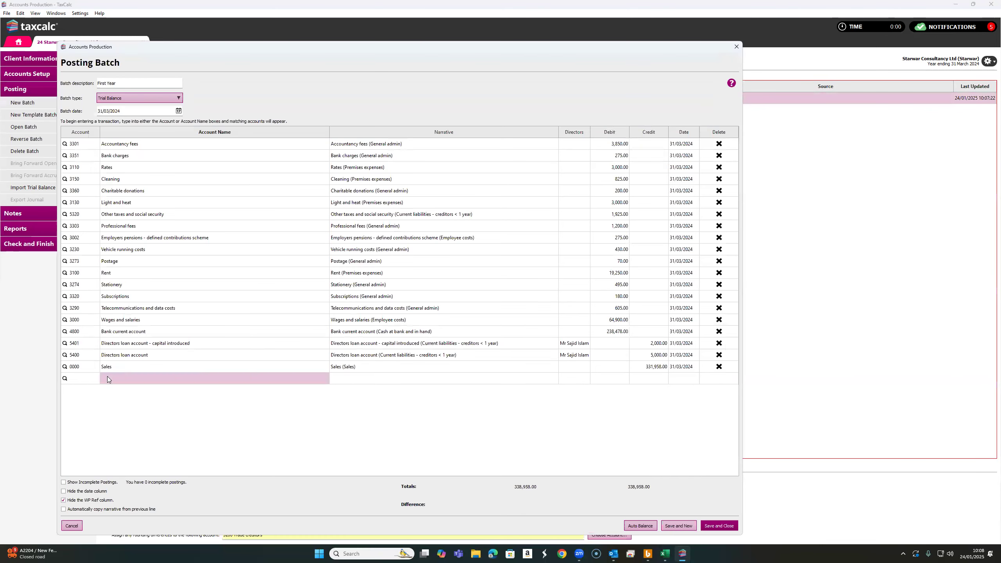
text(sh)
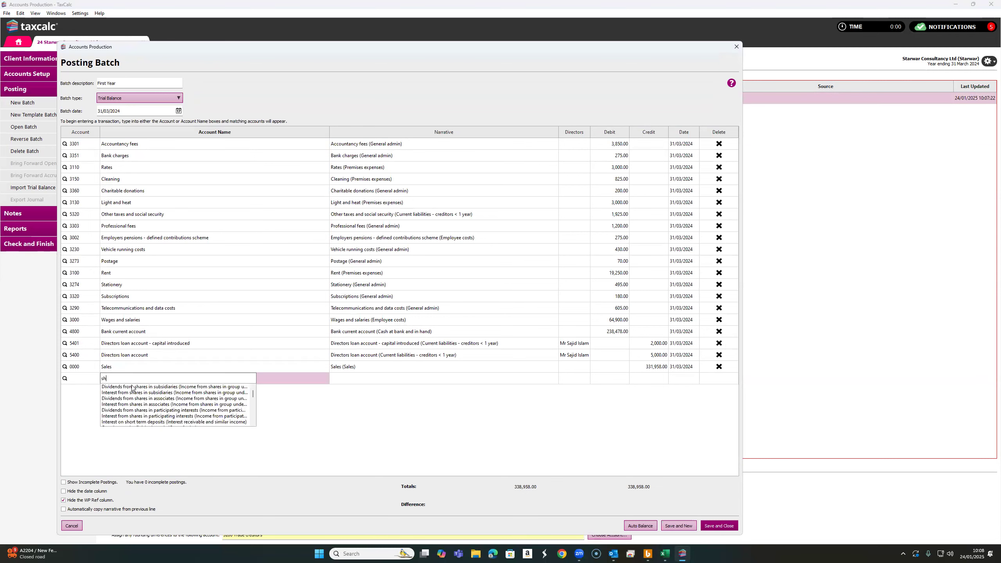
text(are ca)
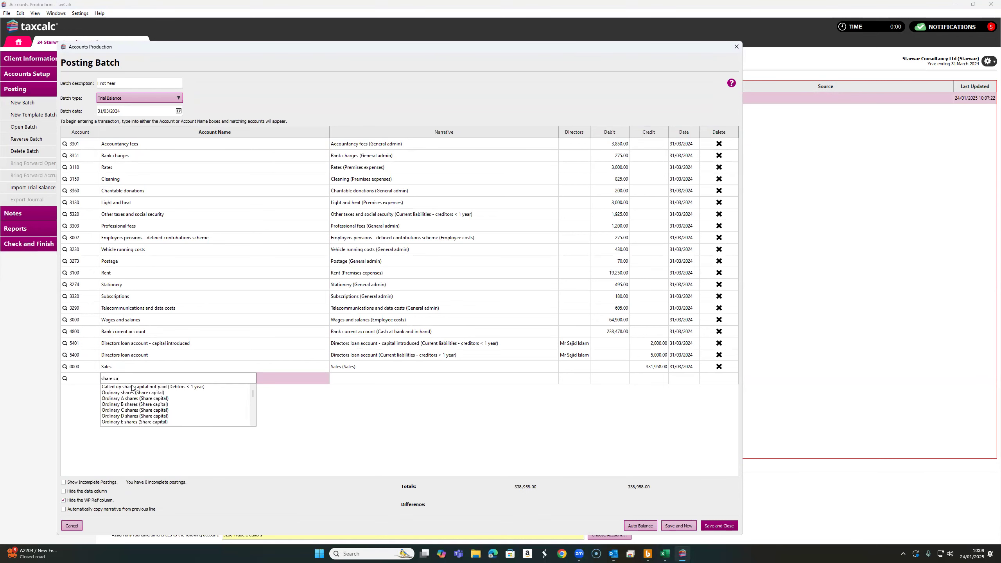
click(158, 393)
click(649, 379)
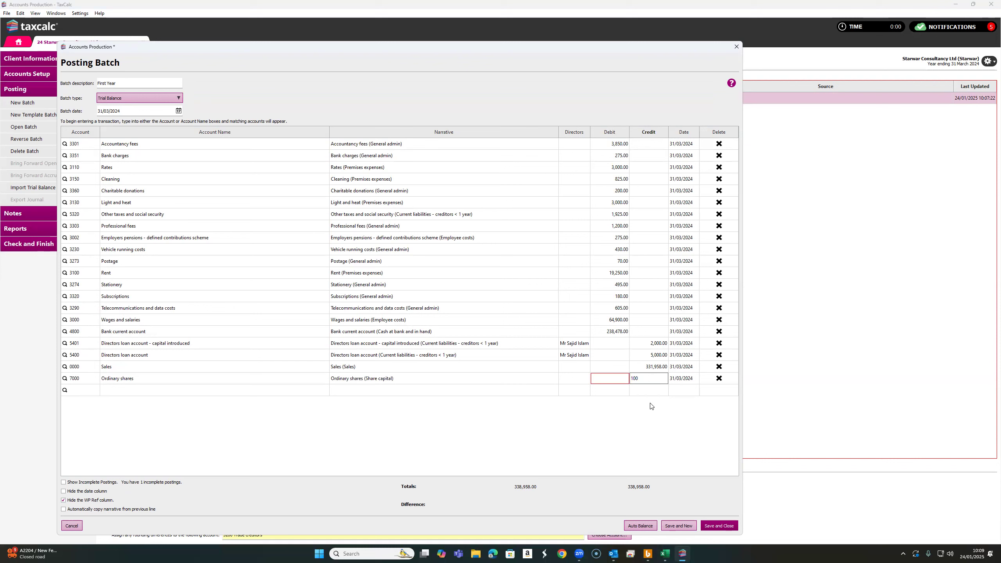
Set the bank current account debit to 238,578.00 to balance the batch, then save and close it
click(617, 331)
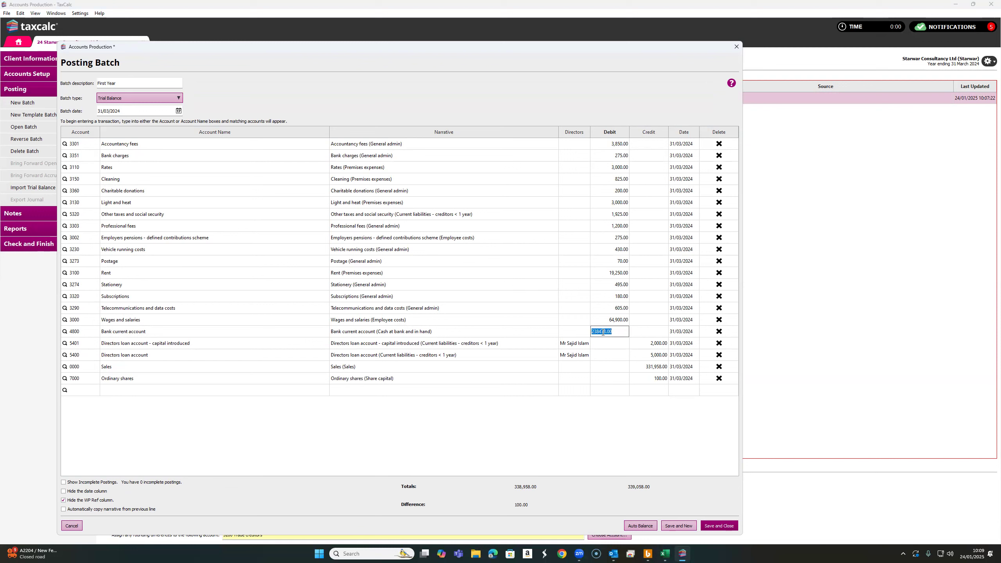
click(602, 331)
key(BackSpace)
text(3)
click(595, 411)
click(617, 333)
click(603, 332)
key(BackSpace)
text(5)
click(591, 383)
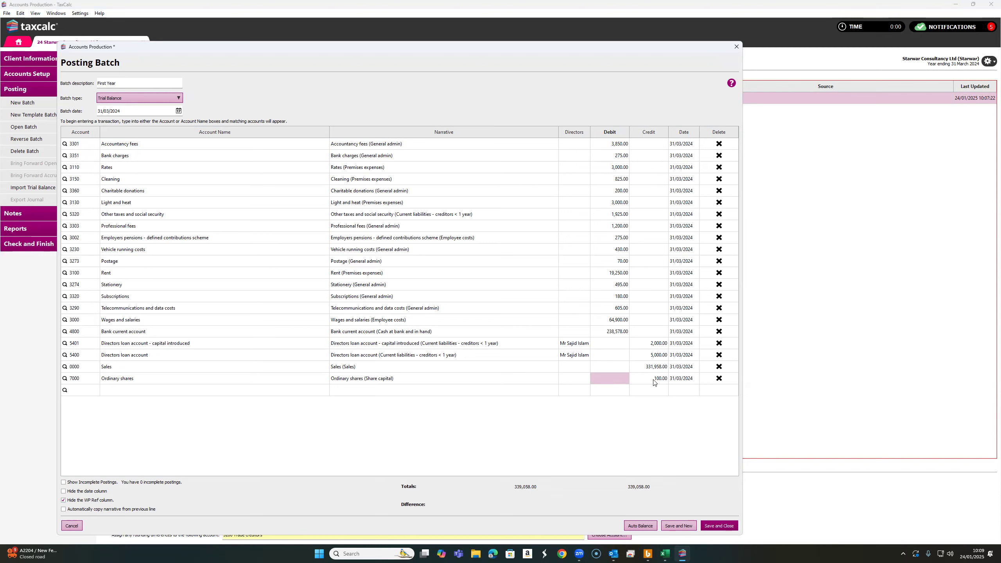
click(540, 392)
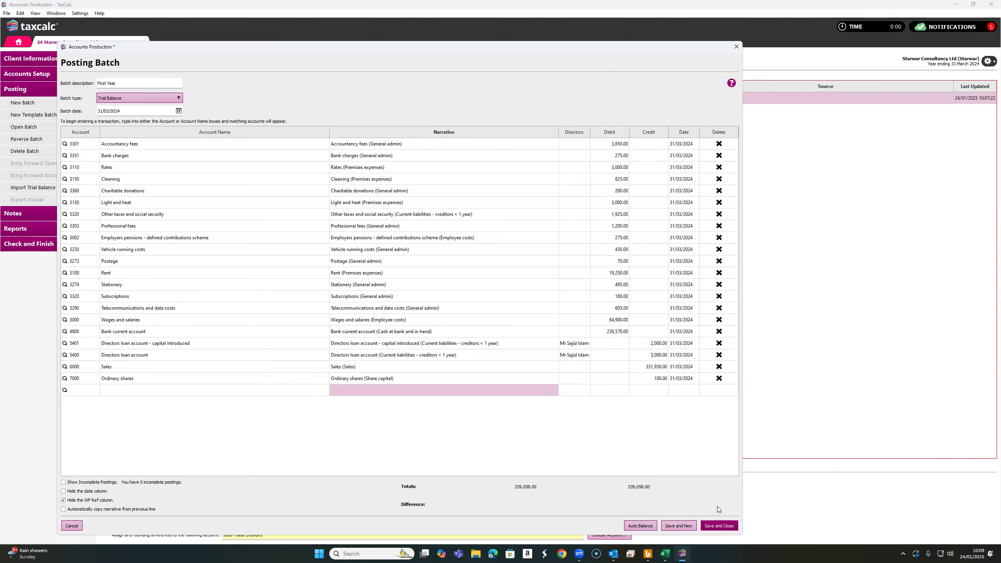
click(719, 525)
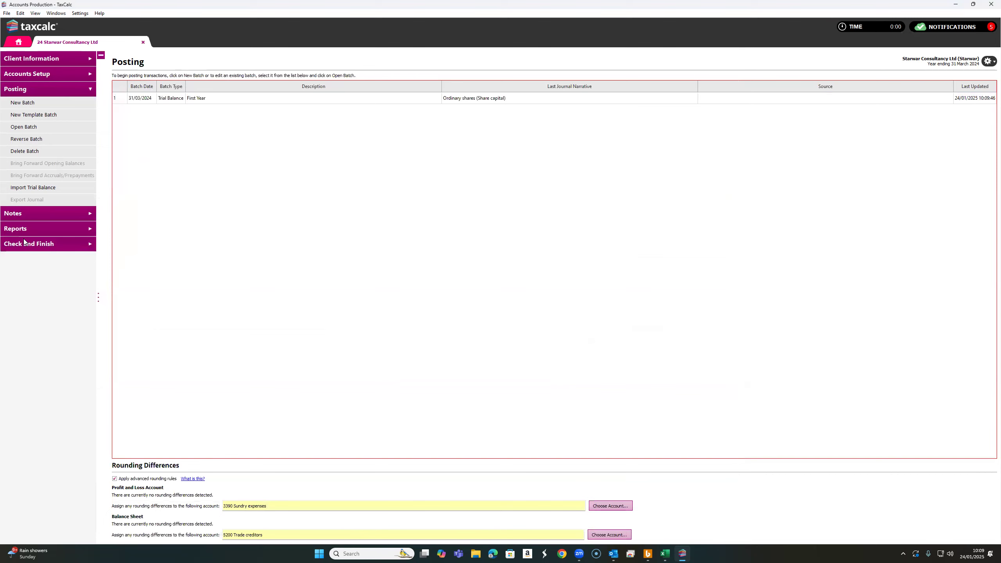
Rerun Check and Finish from the Full Financial Statements report
click(34, 231)
click(53, 170)
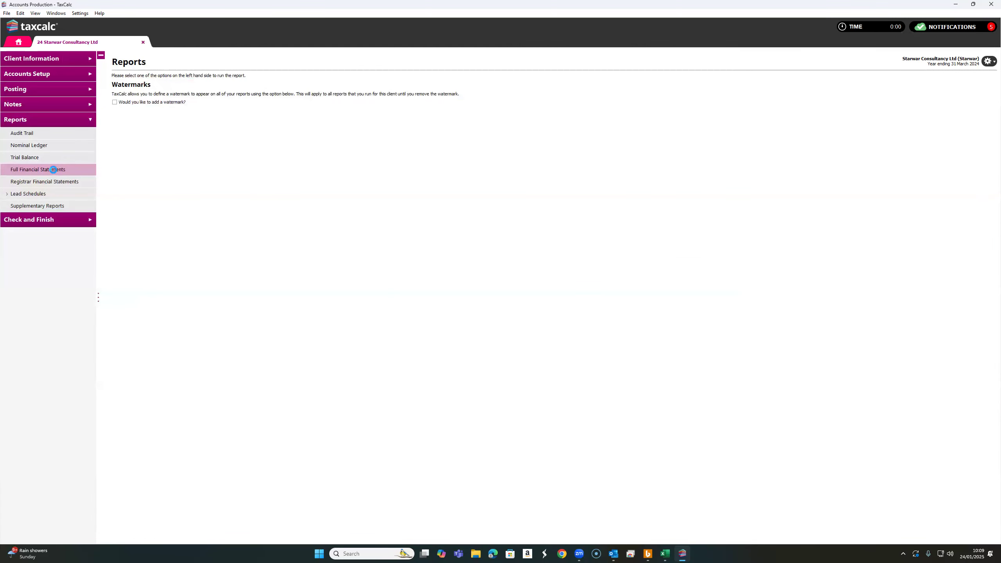
click(971, 111)
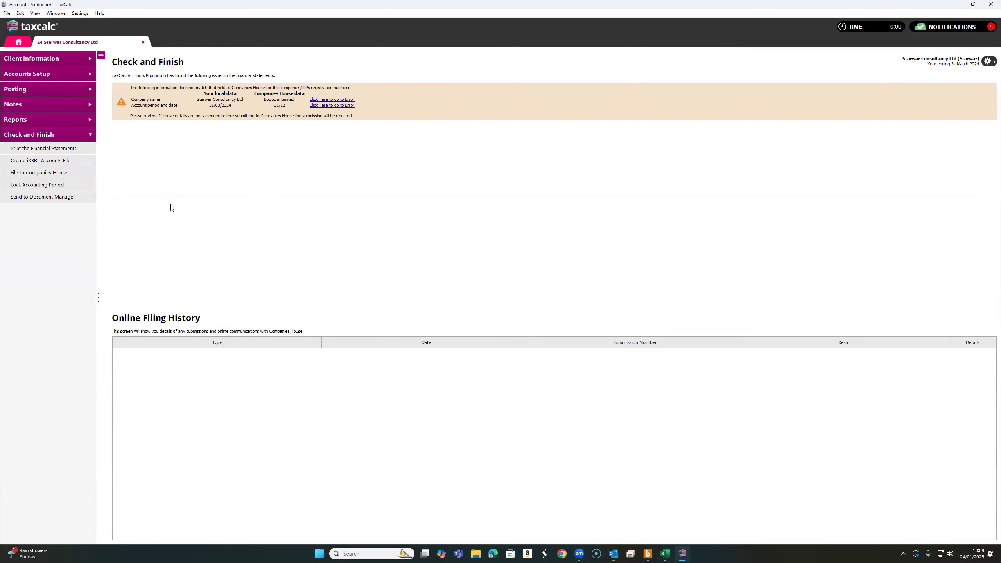
Open the Nominal Ledger report
click(38, 119)
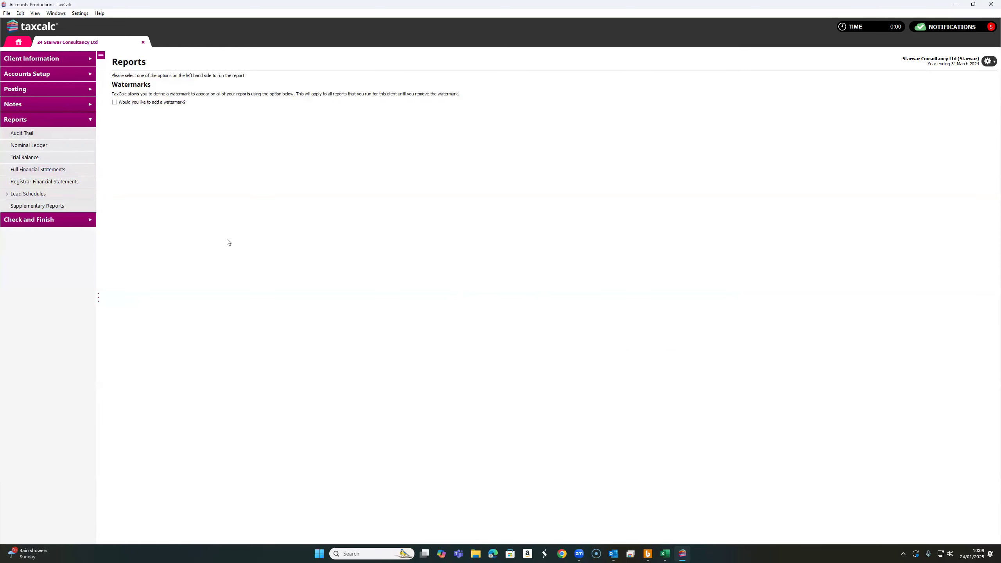
click(31, 147)
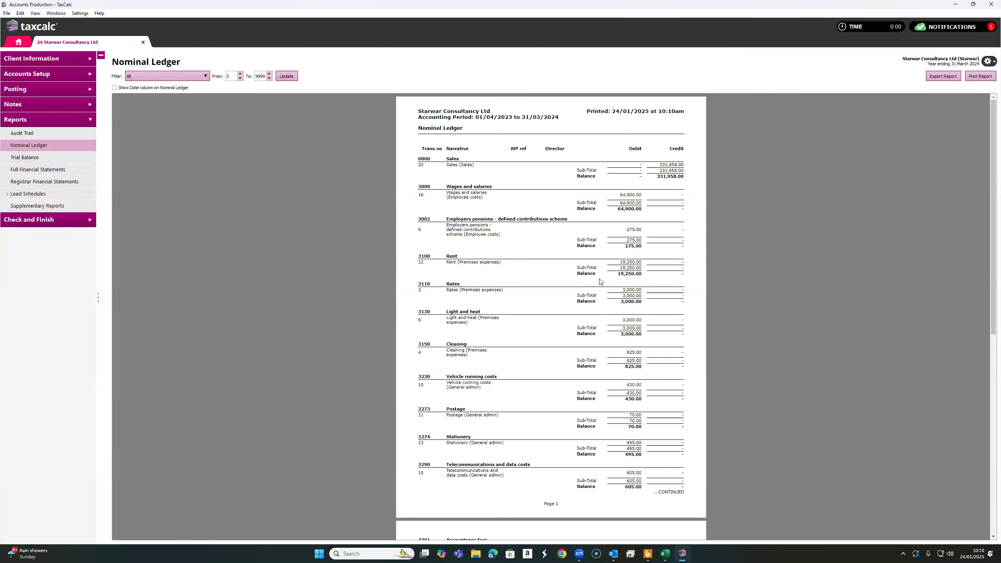
Review the Nominal Ledger account entries and balances, then open the Trial Balance report
scroll(628, 246, down, 3)
scroll(628, 246, up, 3)
drag(641, 148, 628, 149)
scroll(584, 269, down, 8)
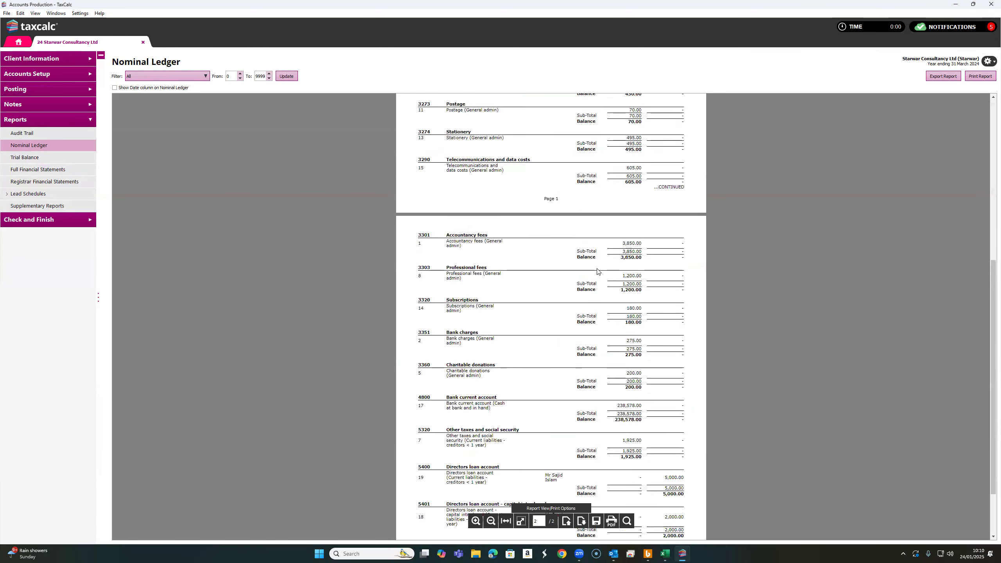
scroll(584, 269, up, 4)
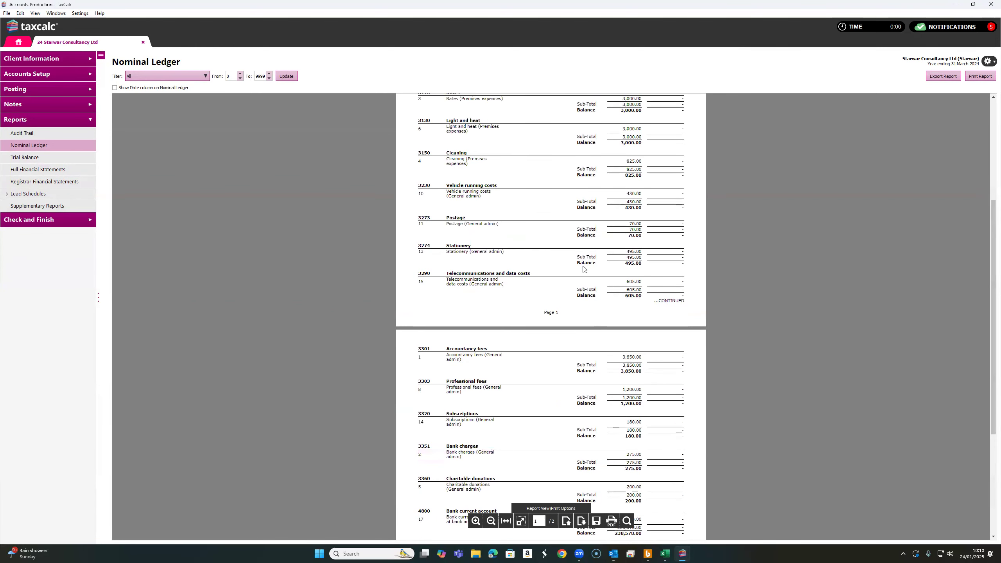
click(35, 158)
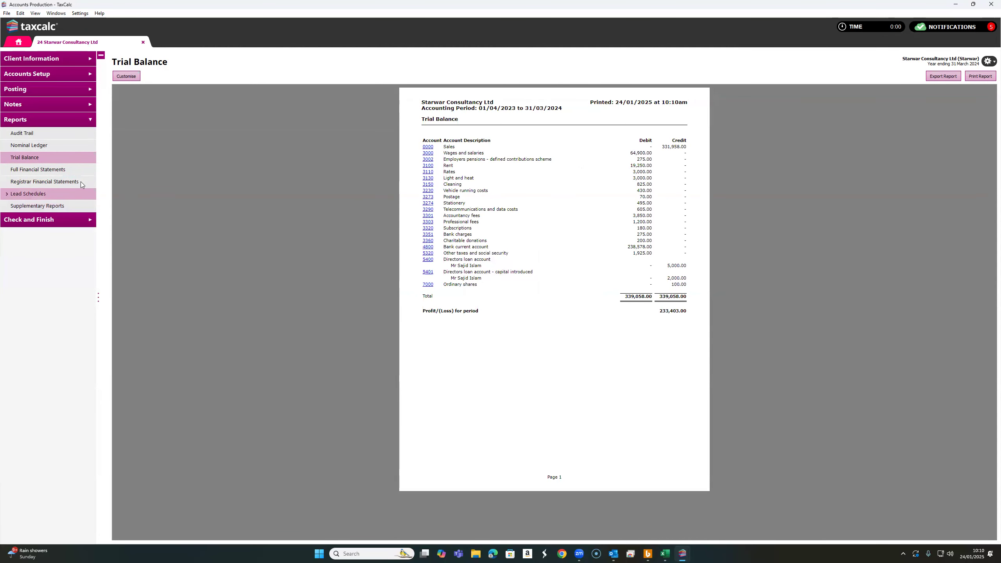
Print the financial statements from Check and Finish to PDF, review its first pages, and return to the accounts program
click(61, 172)
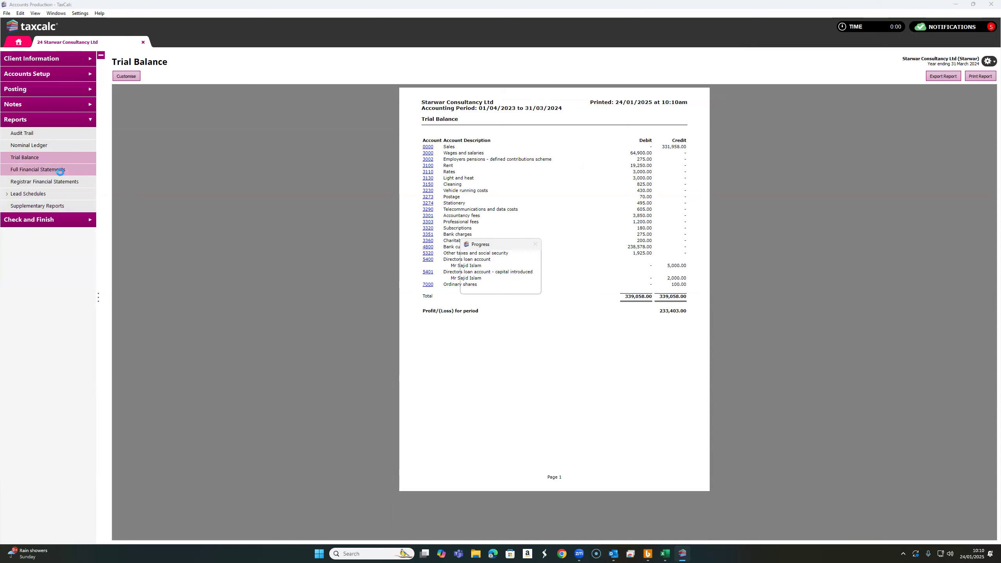
click(79, 220)
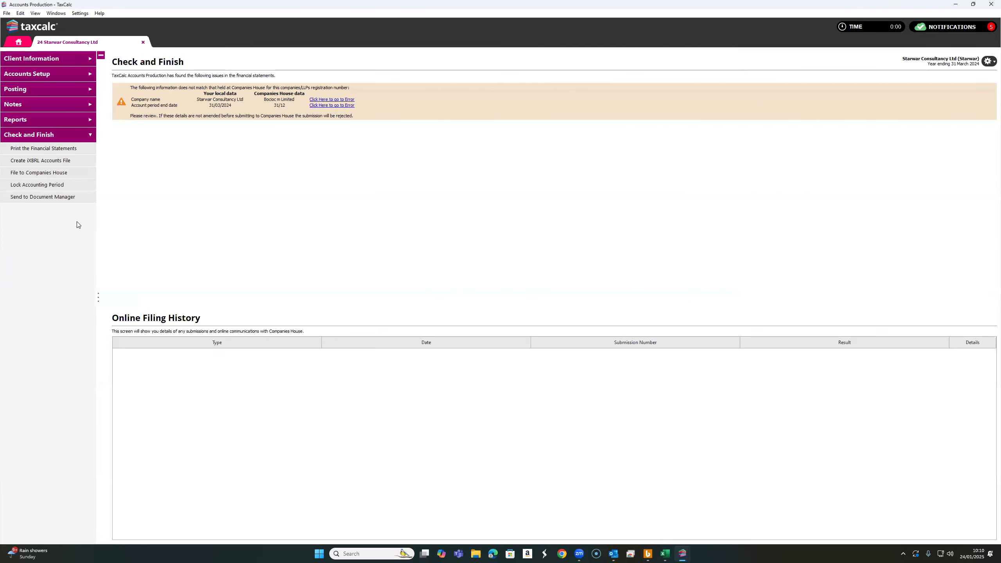
click(39, 148)
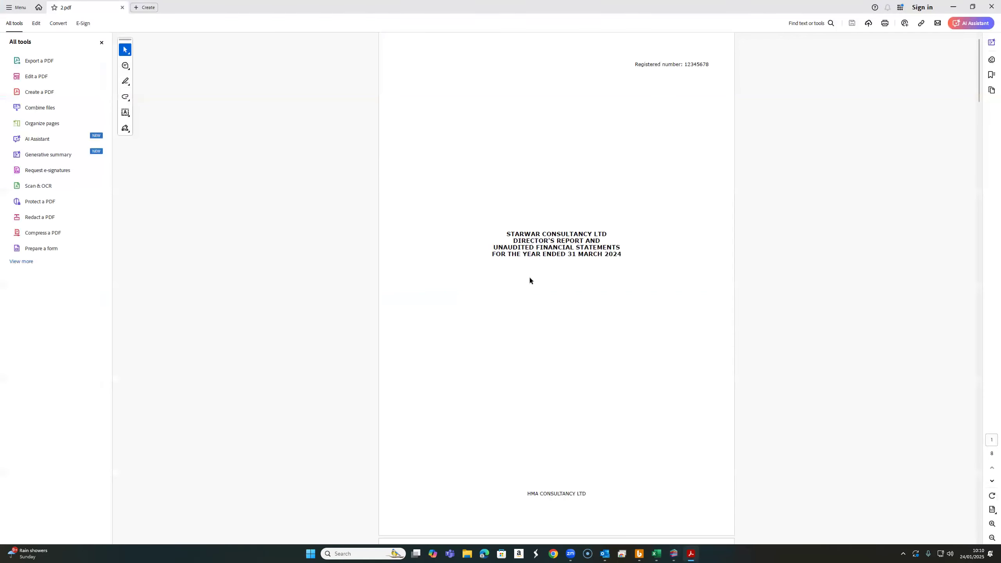
scroll(581, 280, down, 10)
scroll(585, 280, down, 5)
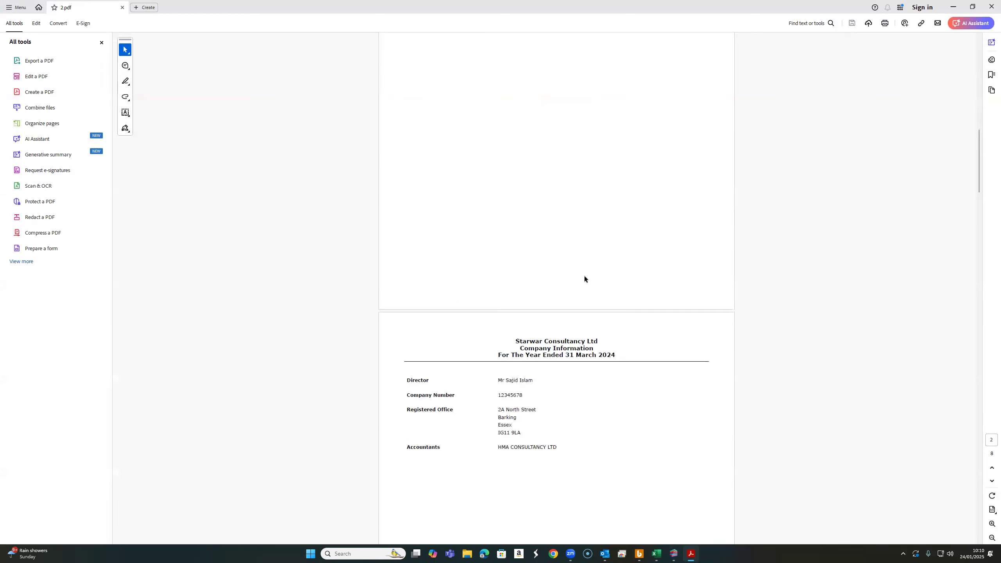
click(674, 553)
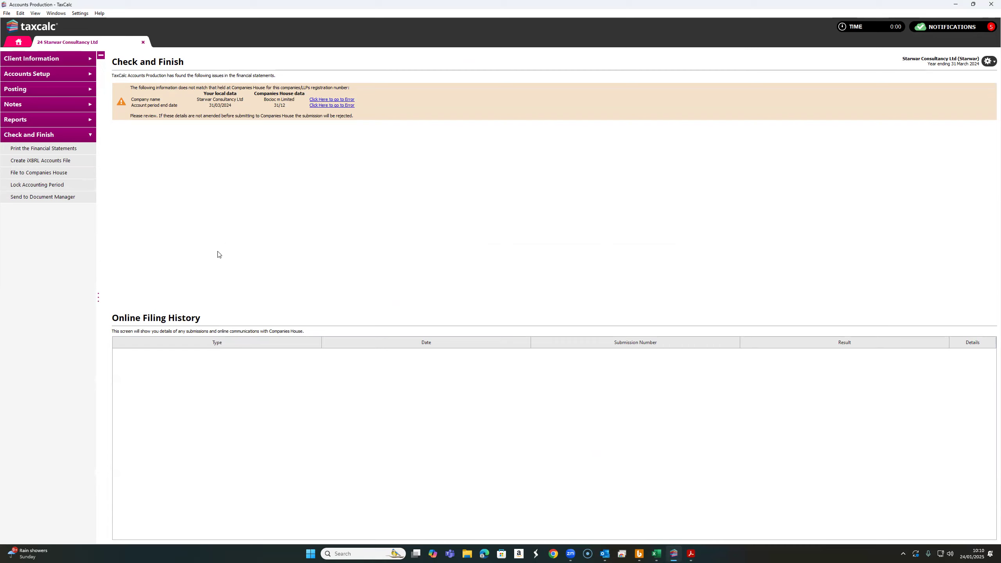
Open the File to Companies House wizard and close it without filing
click(38, 172)
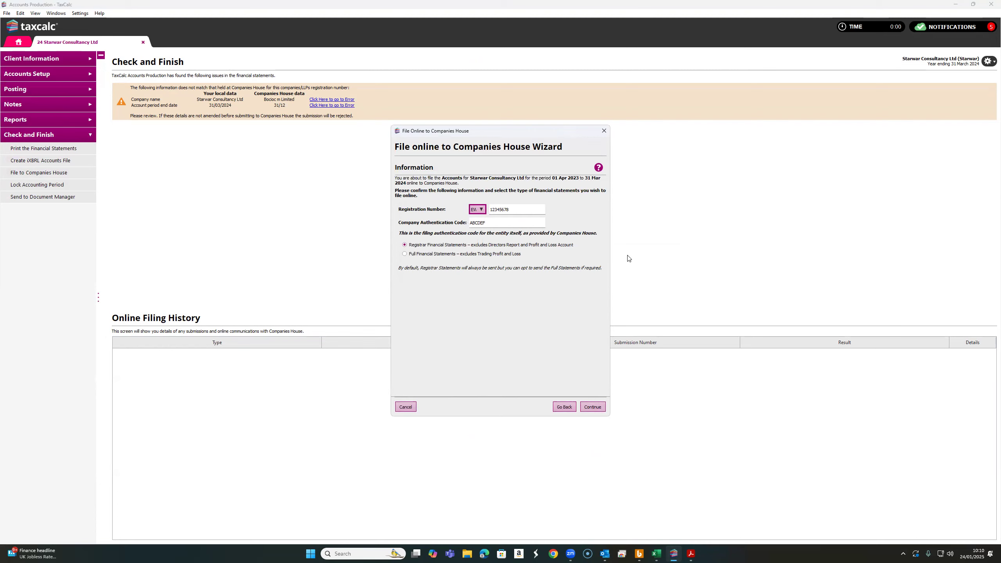
click(603, 132)
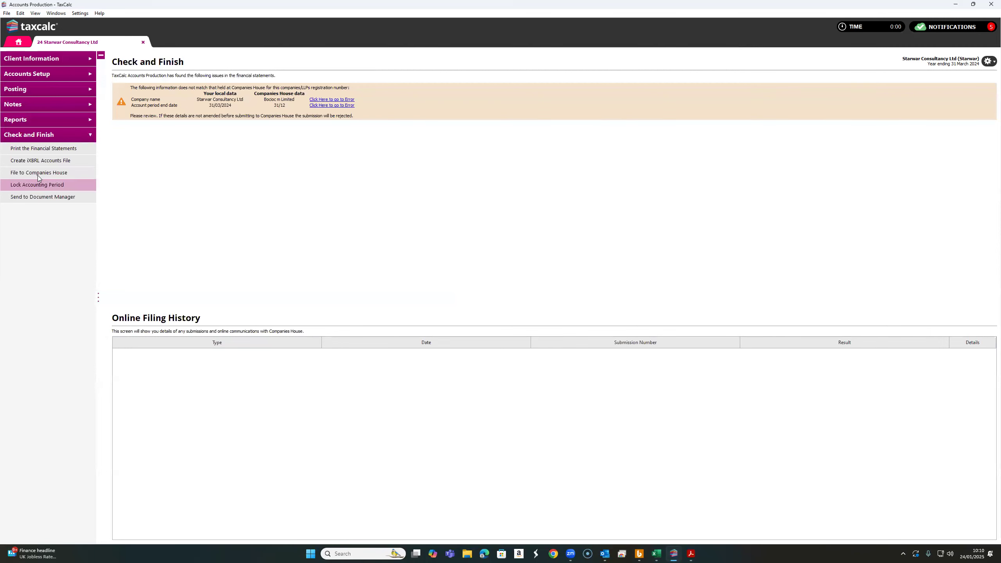
Open the Full Financial Statements report and read through its contents page, company information and director's report
click(59, 119)
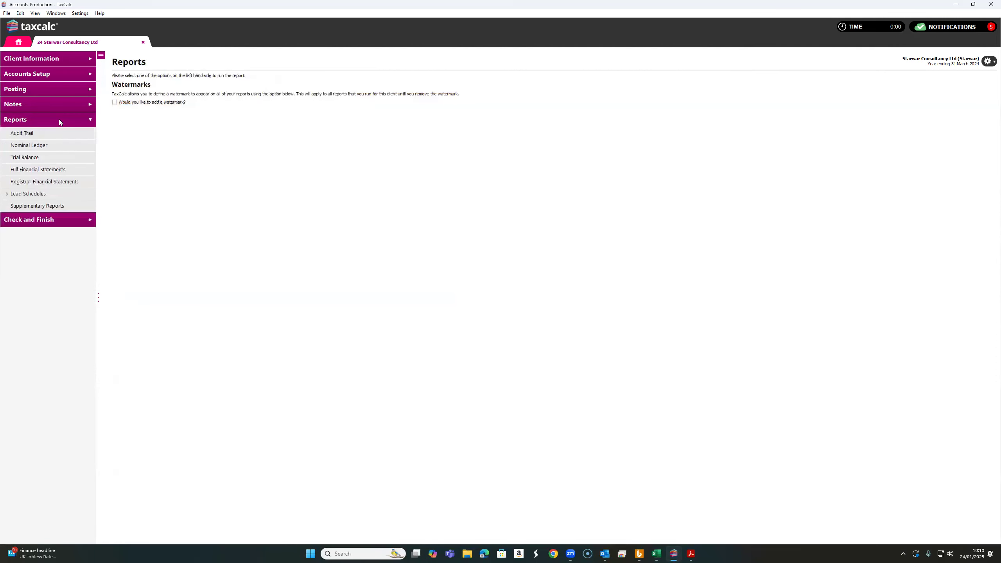
click(48, 169)
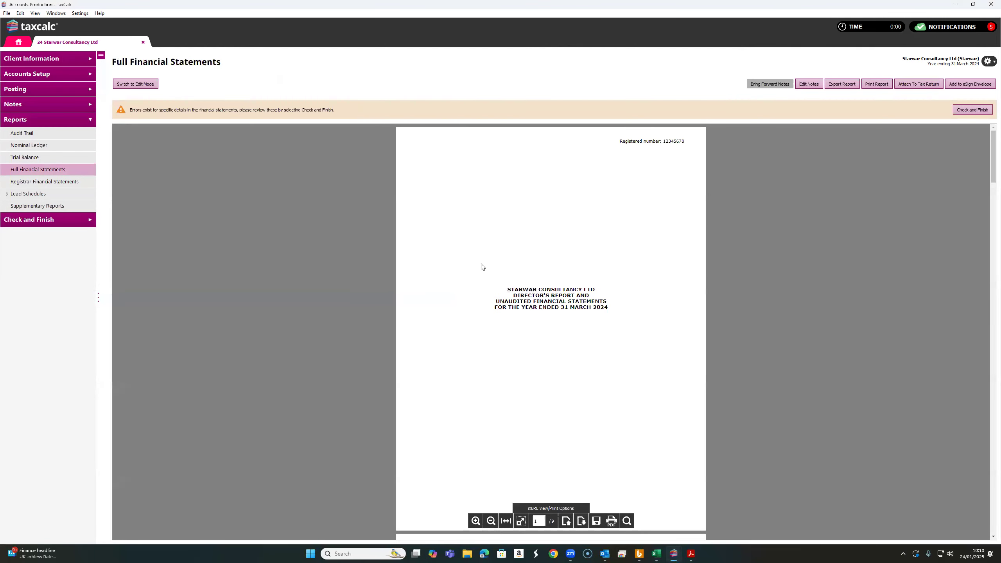
scroll(481, 265, down, 5)
scroll(480, 265, down, 3)
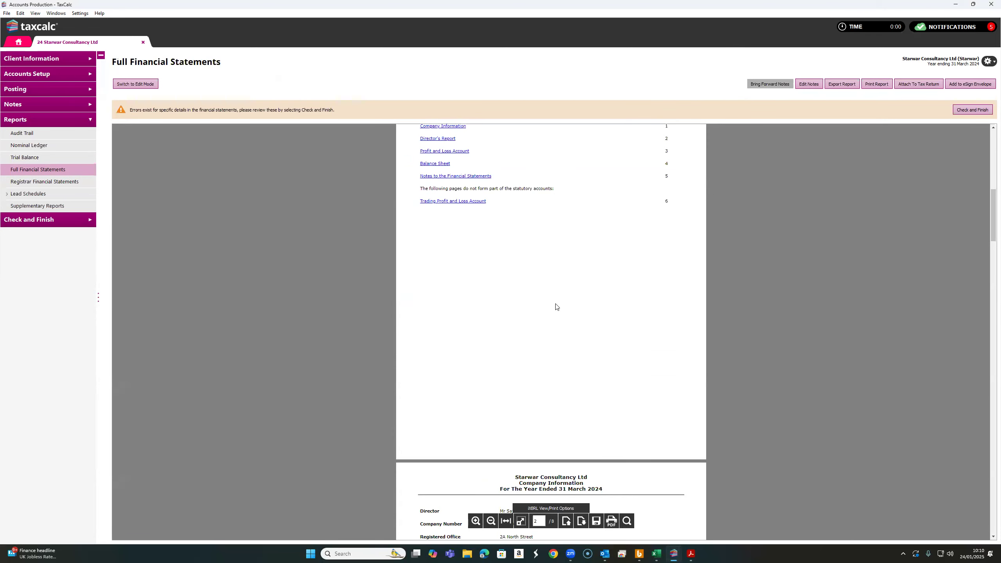
scroll(556, 307, down, 6)
scroll(640, 356, down, 1)
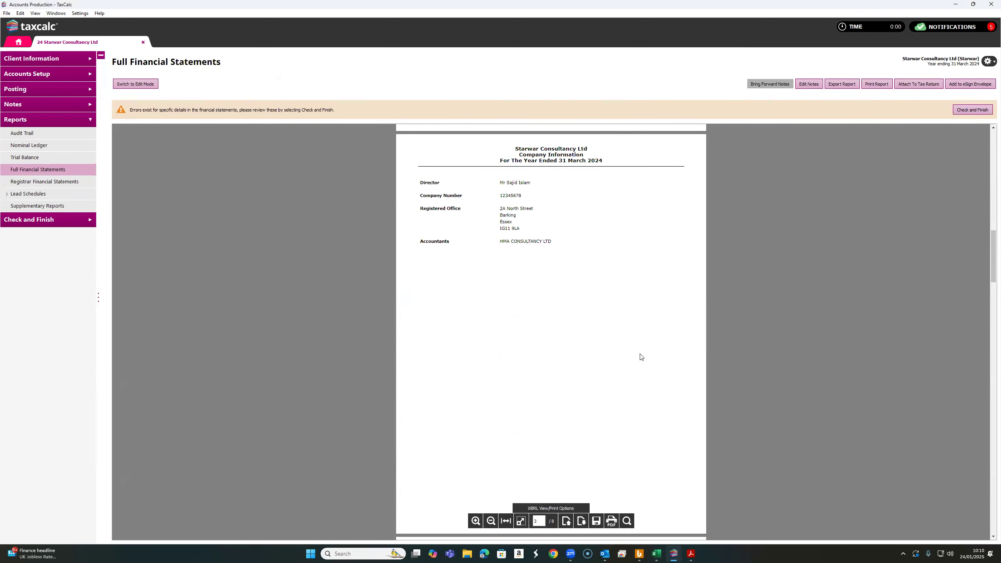
scroll(641, 356, down, 9)
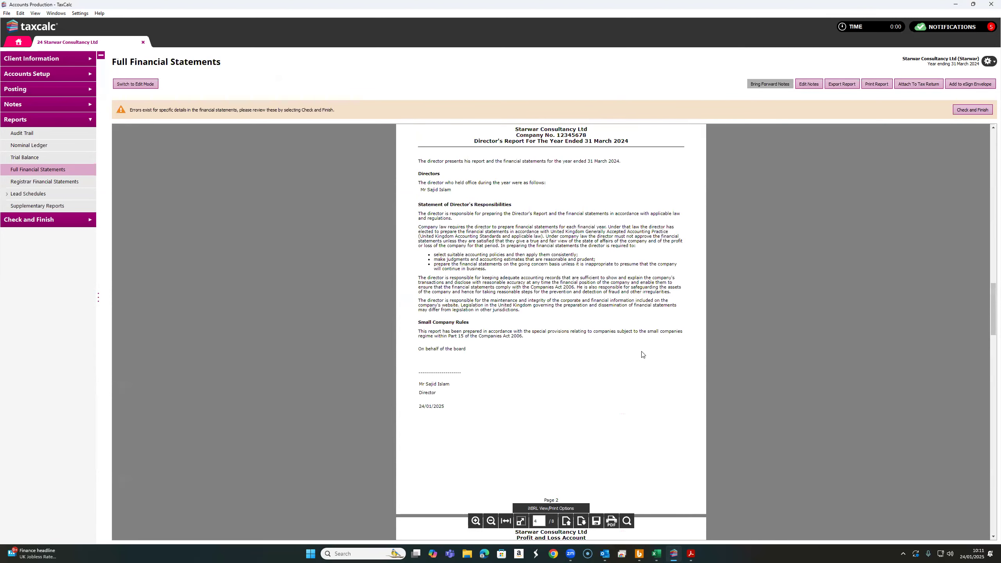